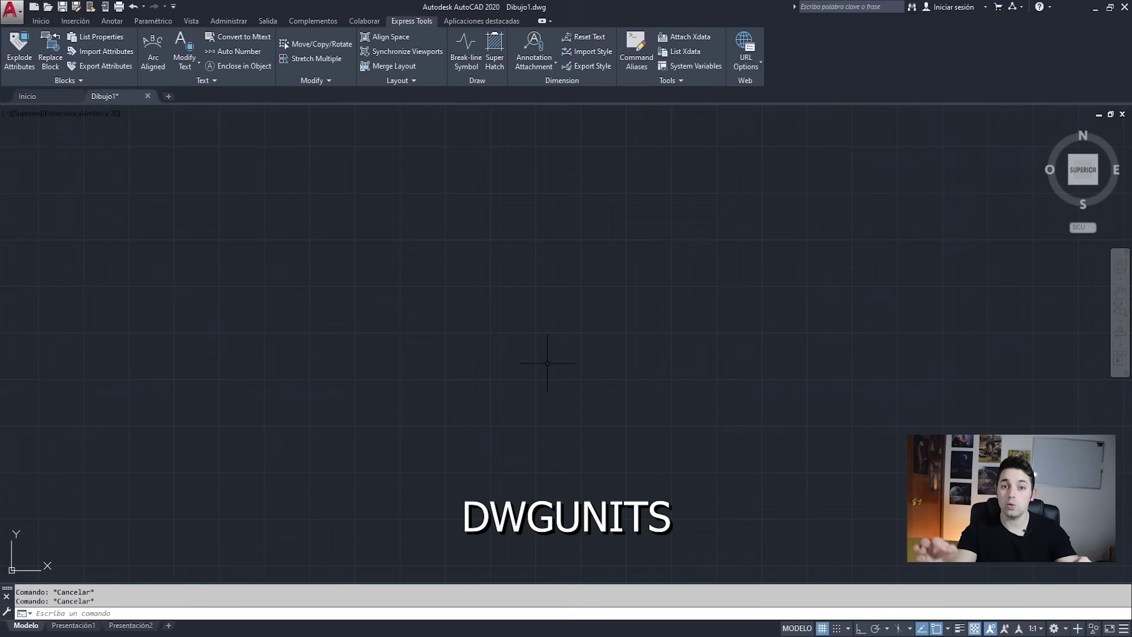
Use -DWGUNITS to set metres (6), Decimales and precision 2, accepting Sí to rescale objects
text(DWGunits)
key(Return)
text(6)
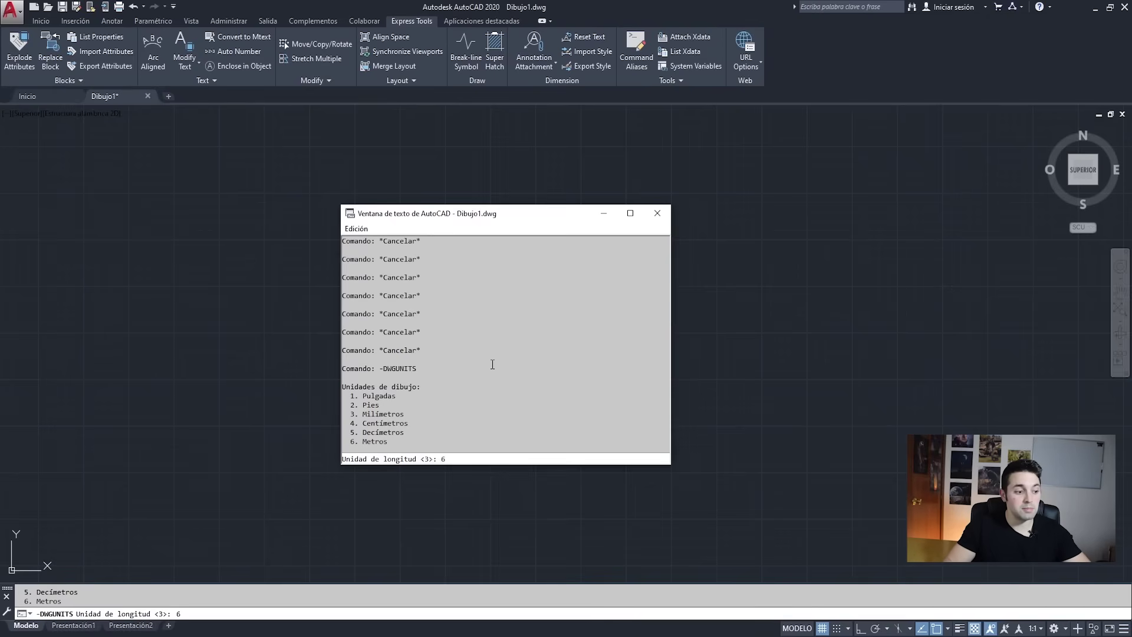
key(Return)
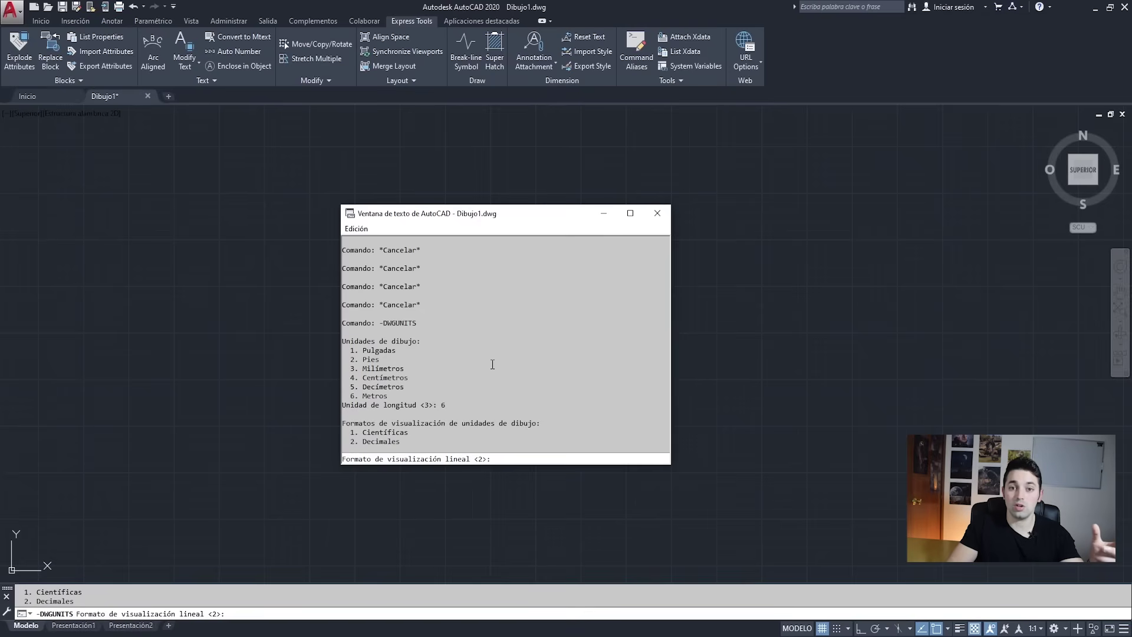
key(Return)
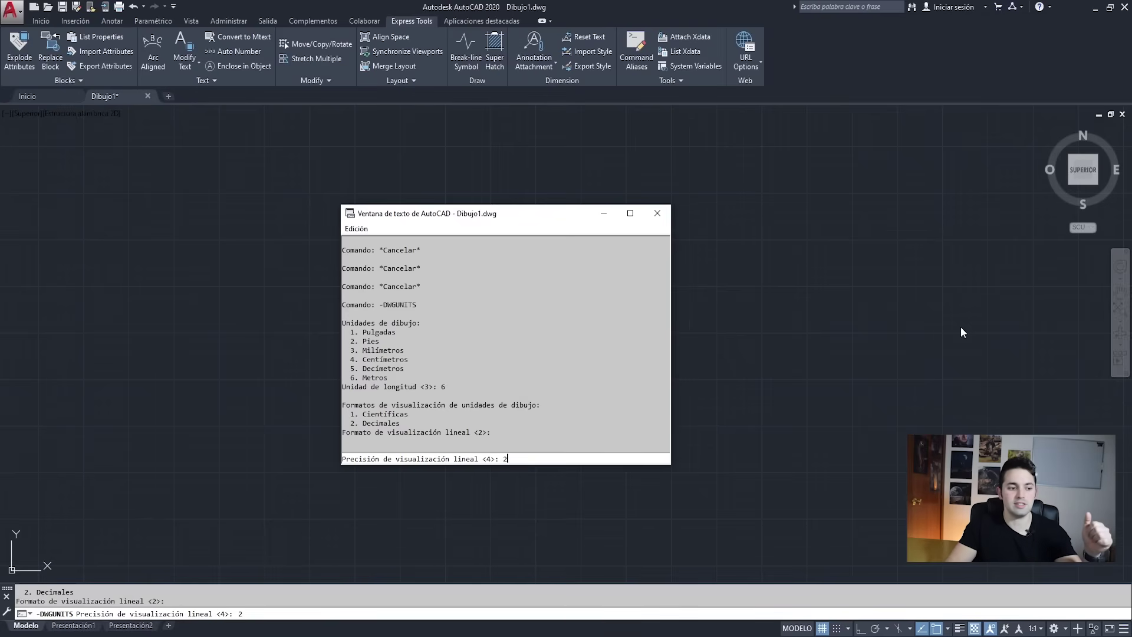
text(2)
key(Return)
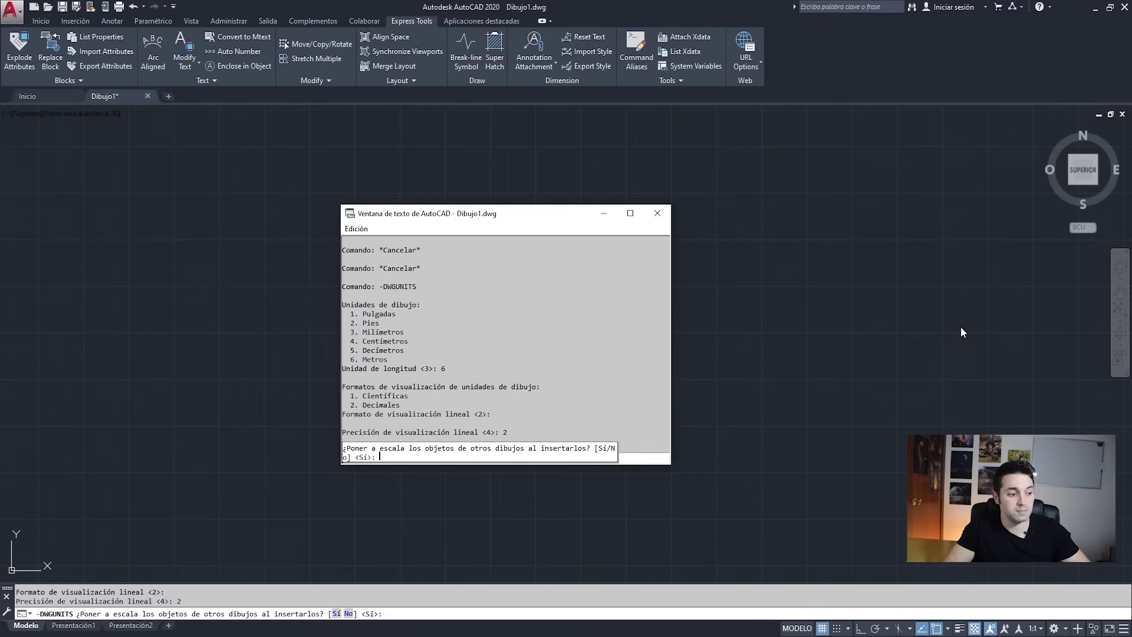
key(Return)
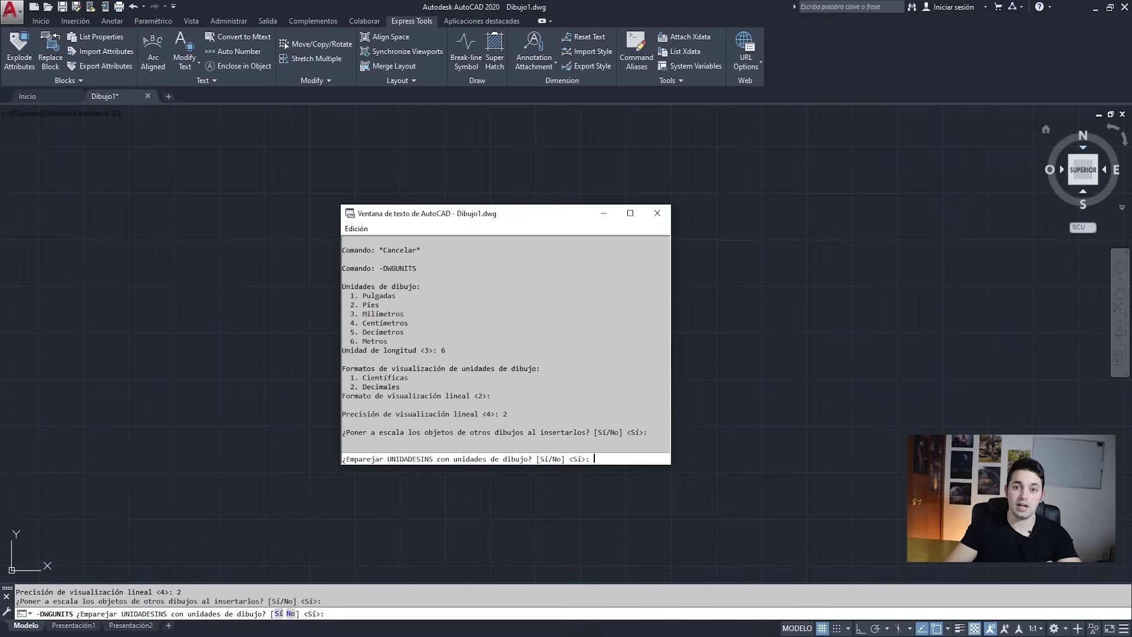
key(Return)
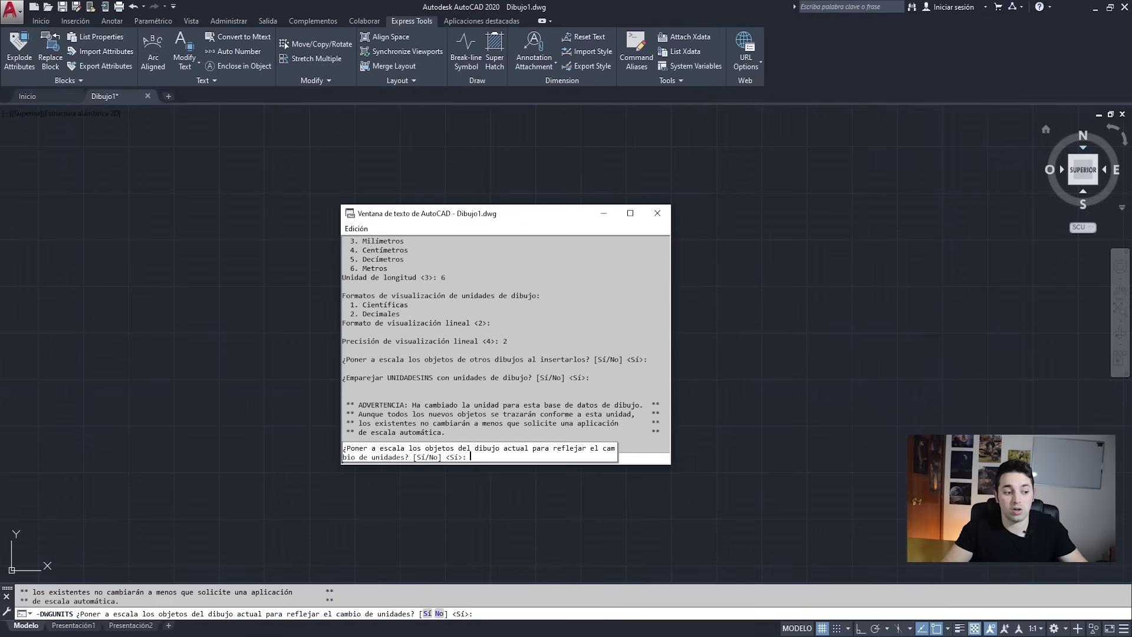
key(Return)
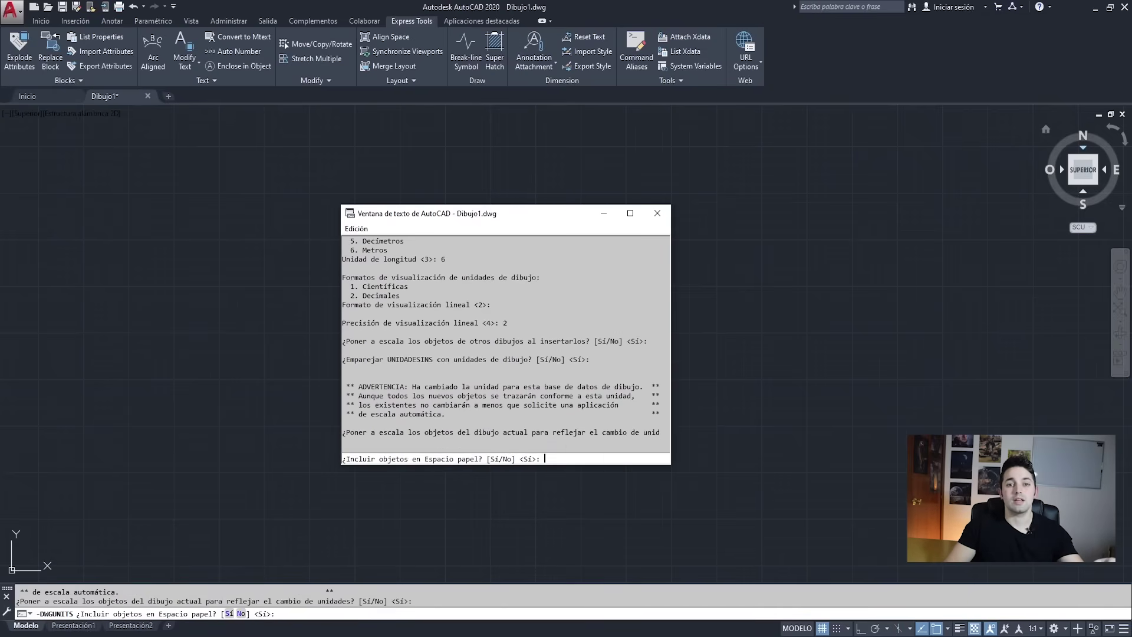
key(Return)
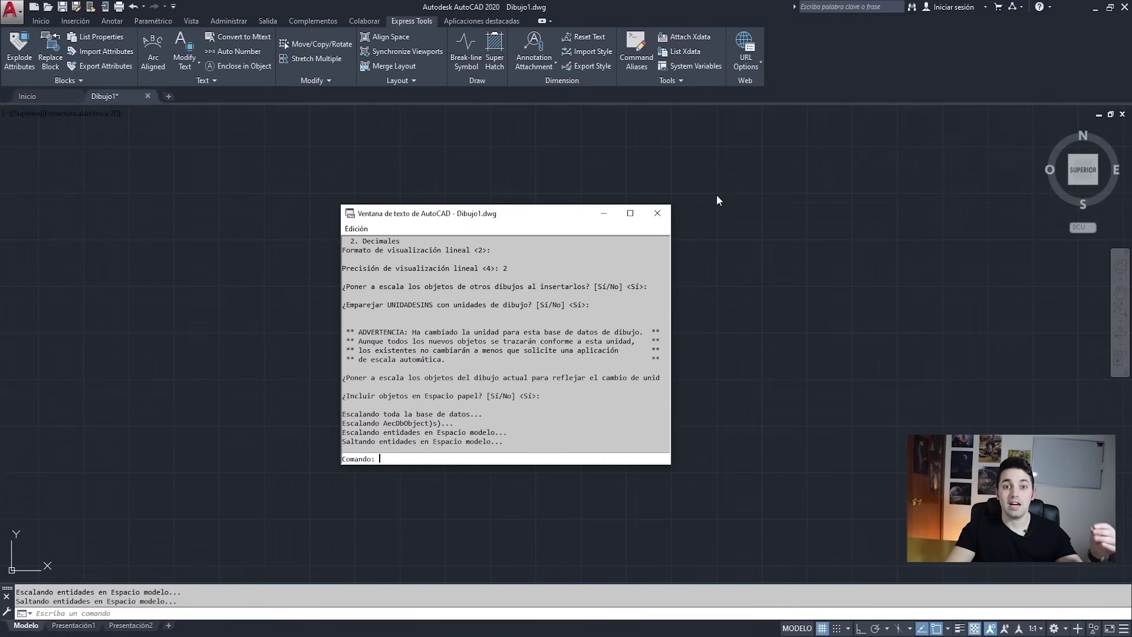
Close the command history window and leave the background grid switched off
click(649, 211)
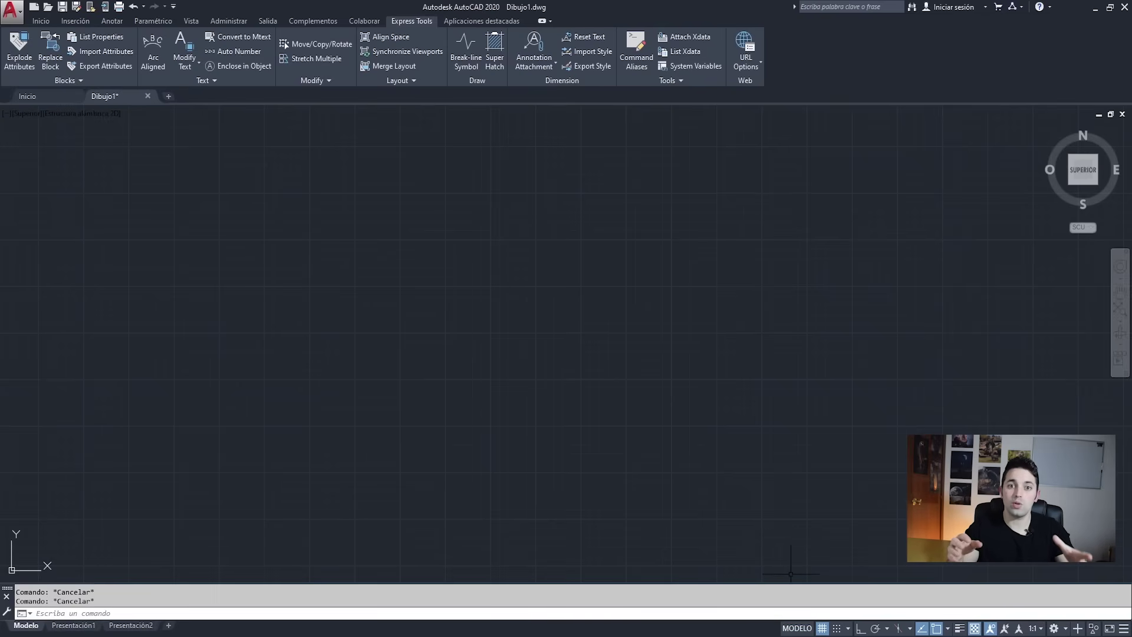
key(F7)
key(F7)
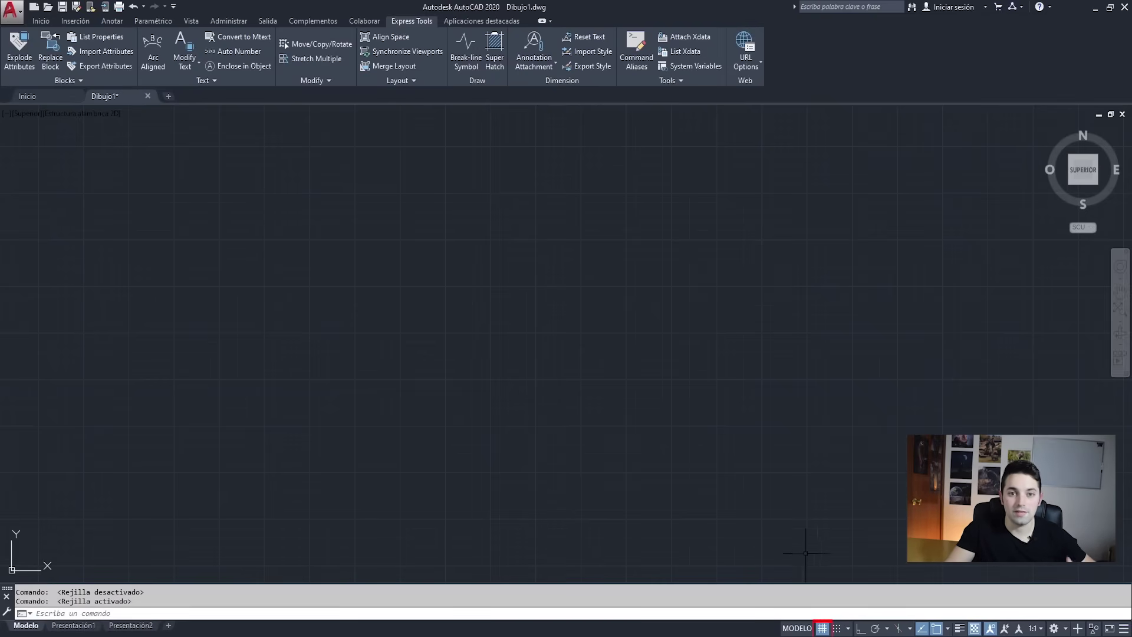
key(F7)
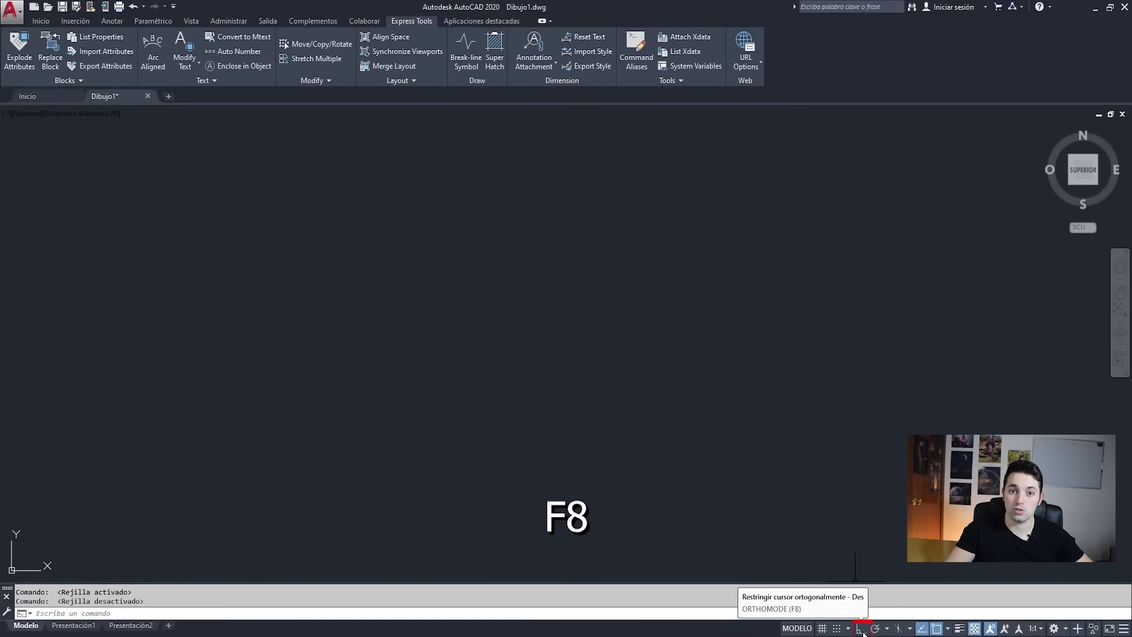
Enable Ortho, test it on a trial line toggled off and on, then cancel the line
click(860, 629)
key(Escape)
key(Escape)
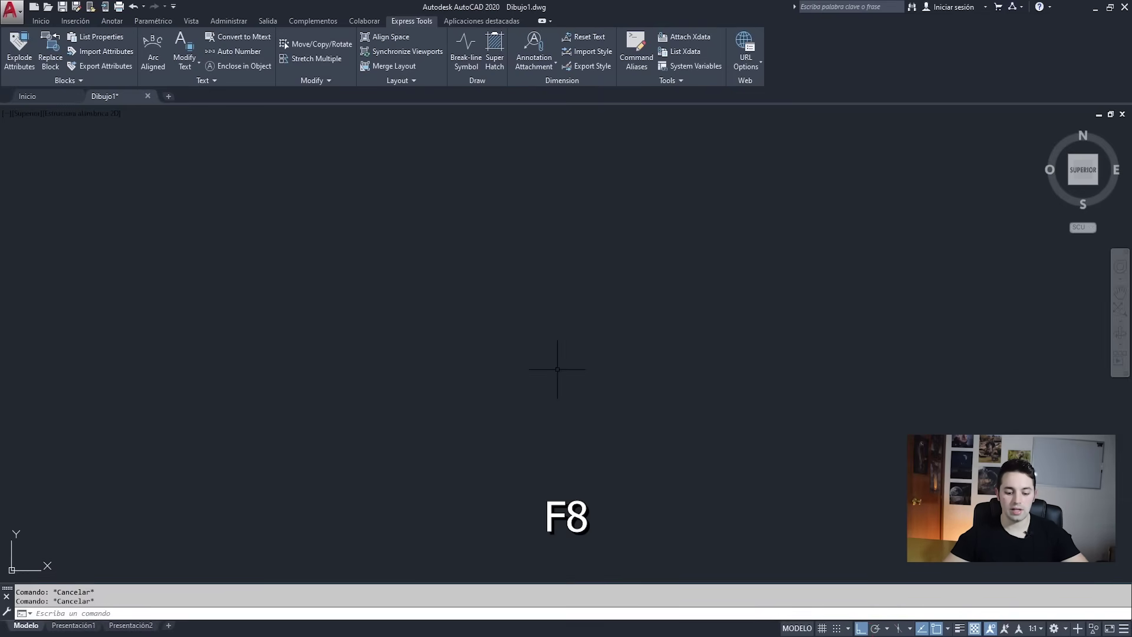
text(l)
key(Return)
click(529, 367)
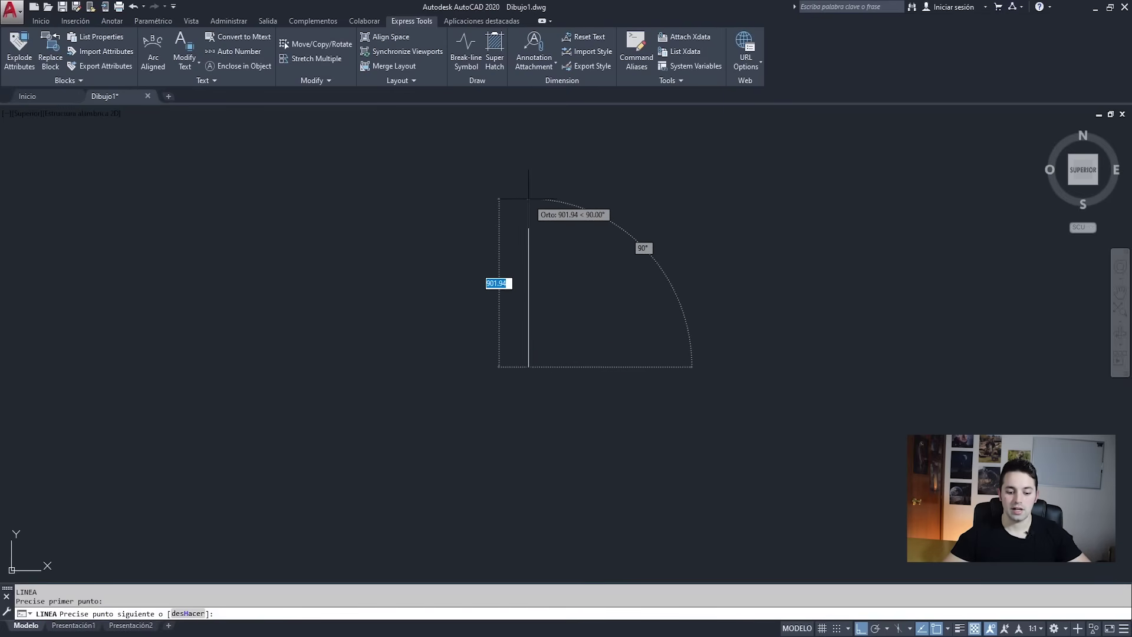
key(F8)
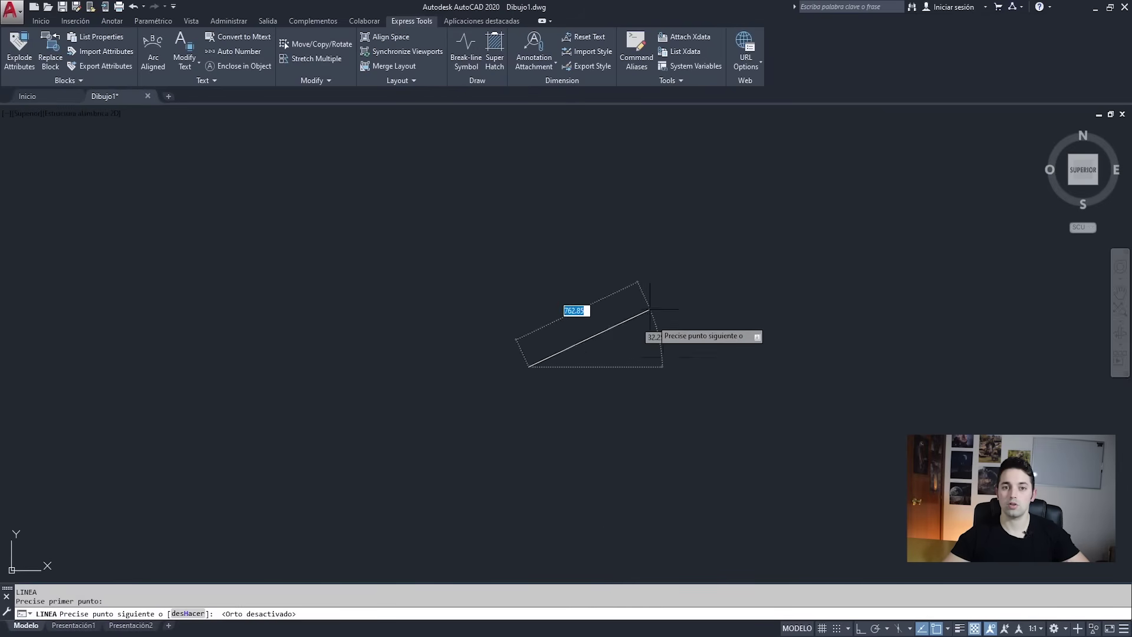
key(Escape)
key(F8)
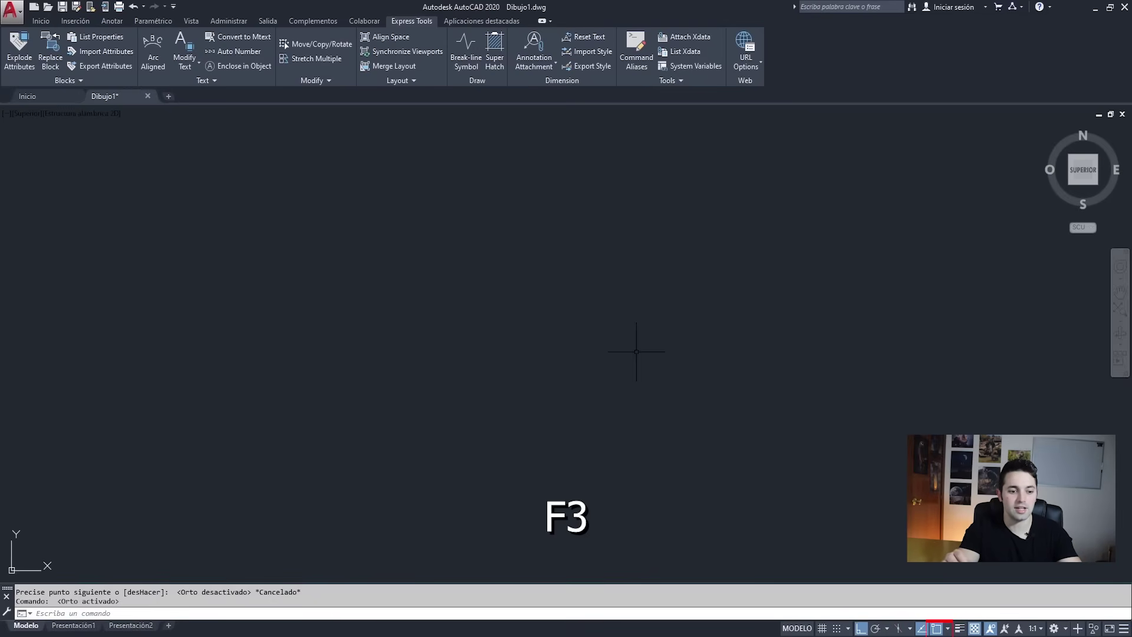
Uncheck the Cercano snap in object snap settings, keeping the other snap modes enabled
click(942, 628)
click(945, 630)
click(948, 629)
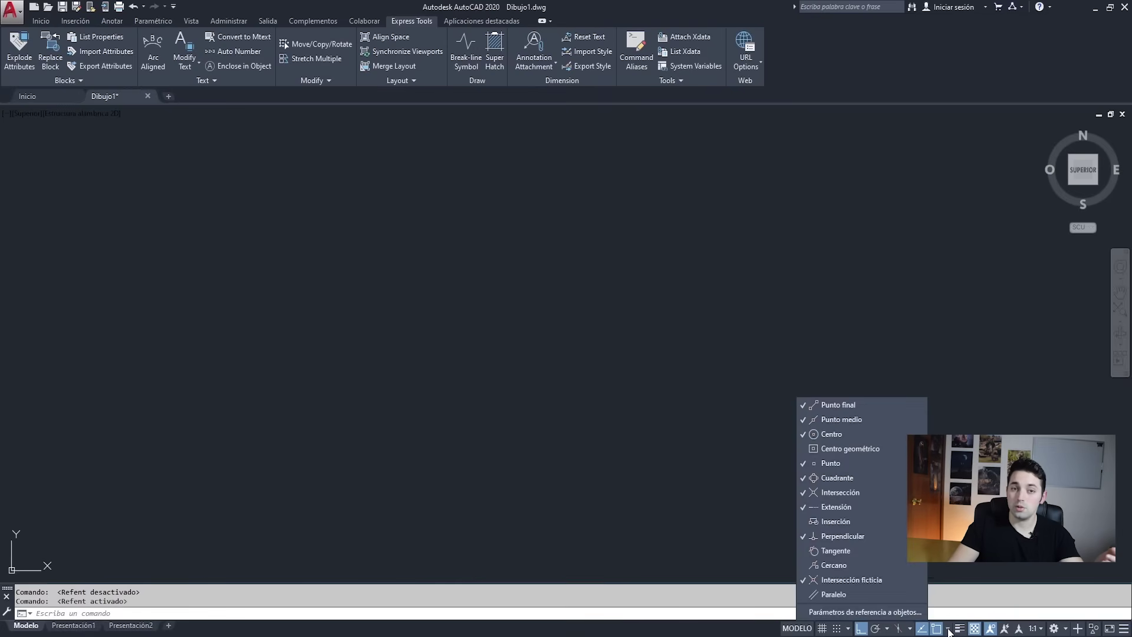
click(914, 612)
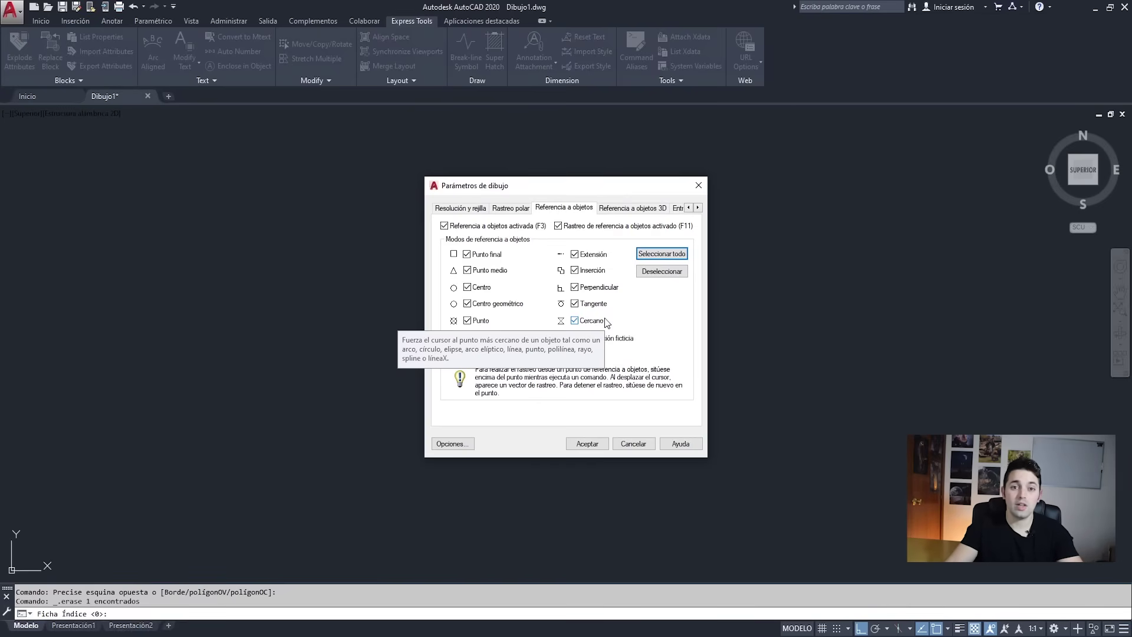
click(576, 322)
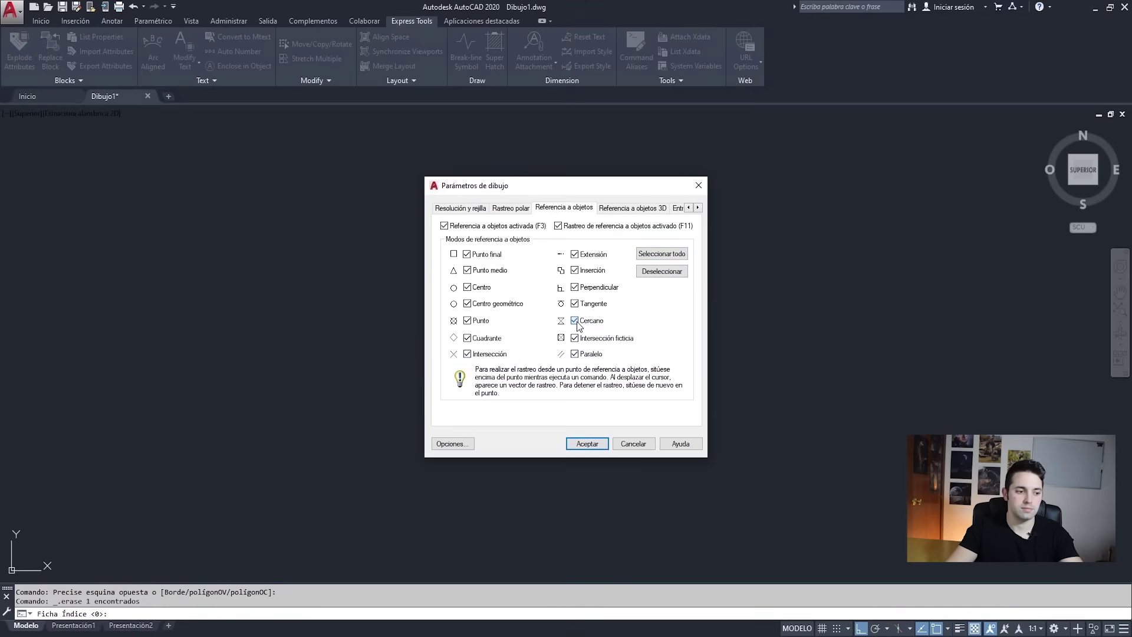
click(583, 448)
text(l)
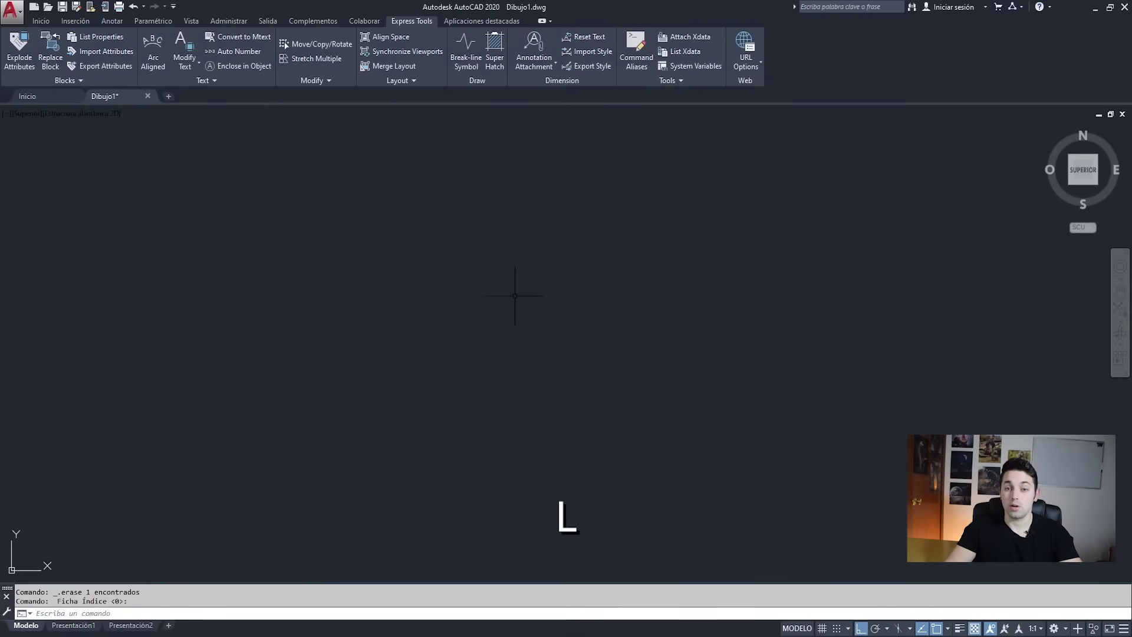
key(Return)
click(304, 229)
click(784, 265)
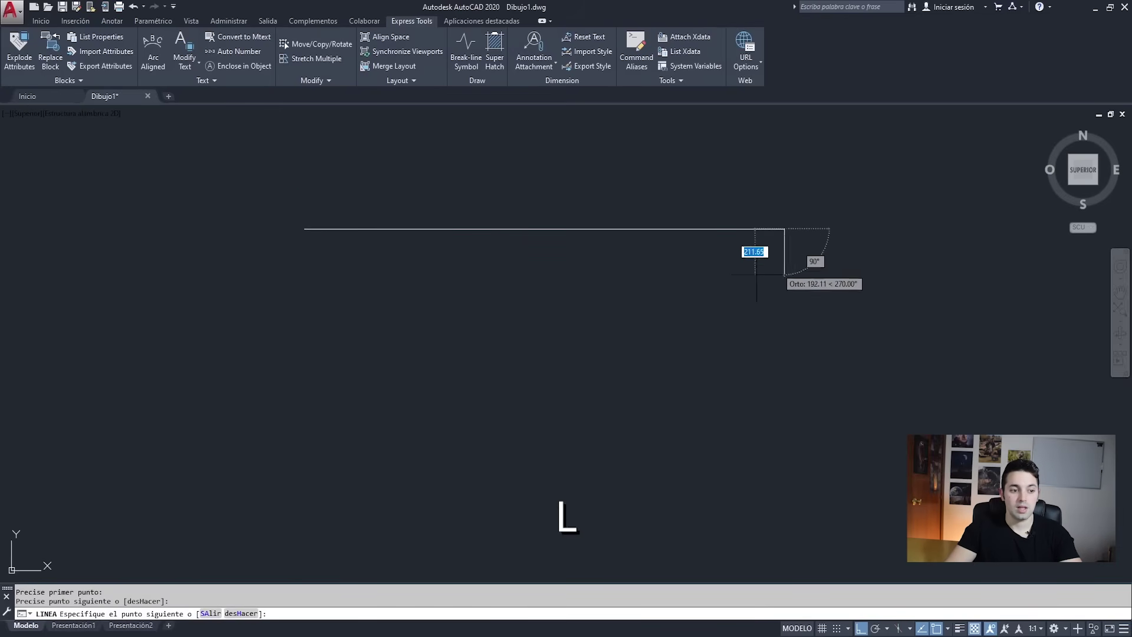
key(Escape)
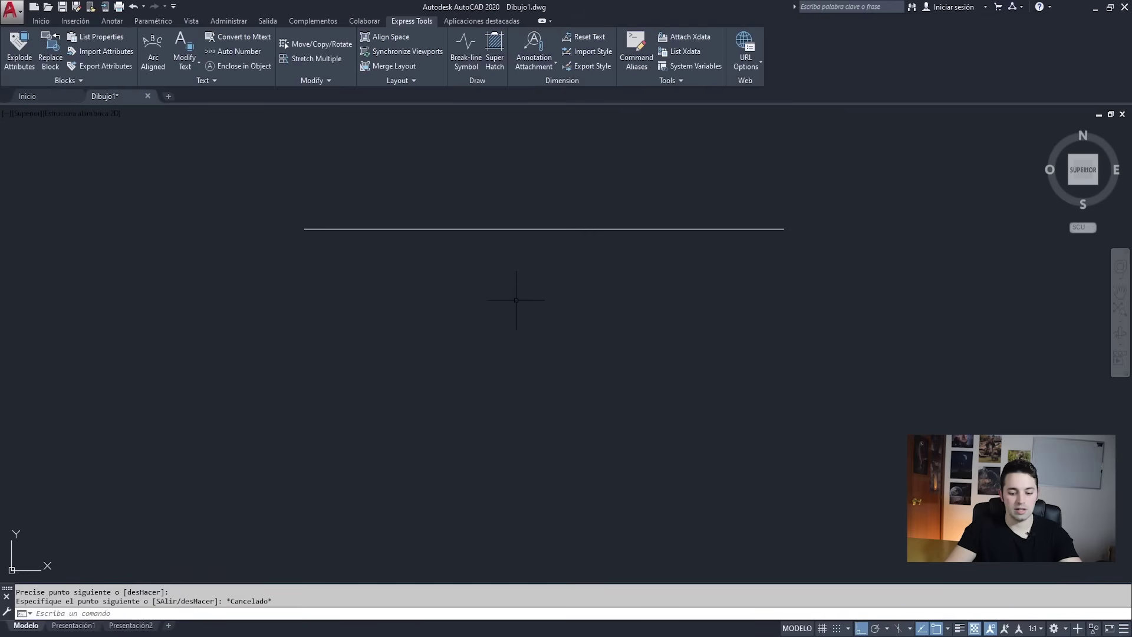
key(Return)
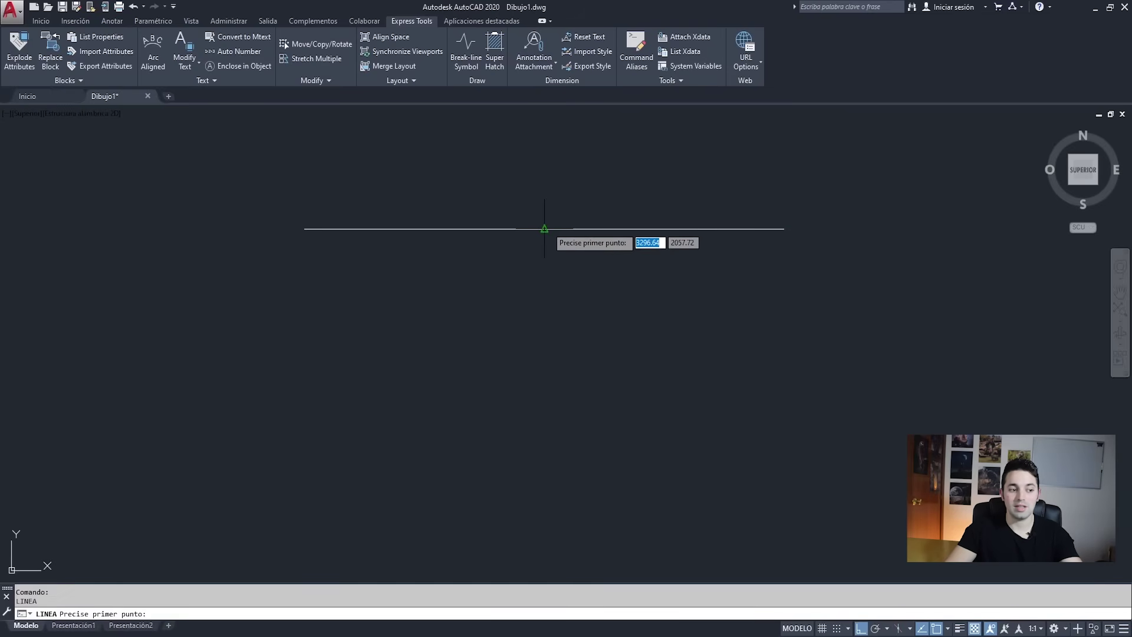
click(543, 229)
click(544, 444)
key(Return)
key(Return)
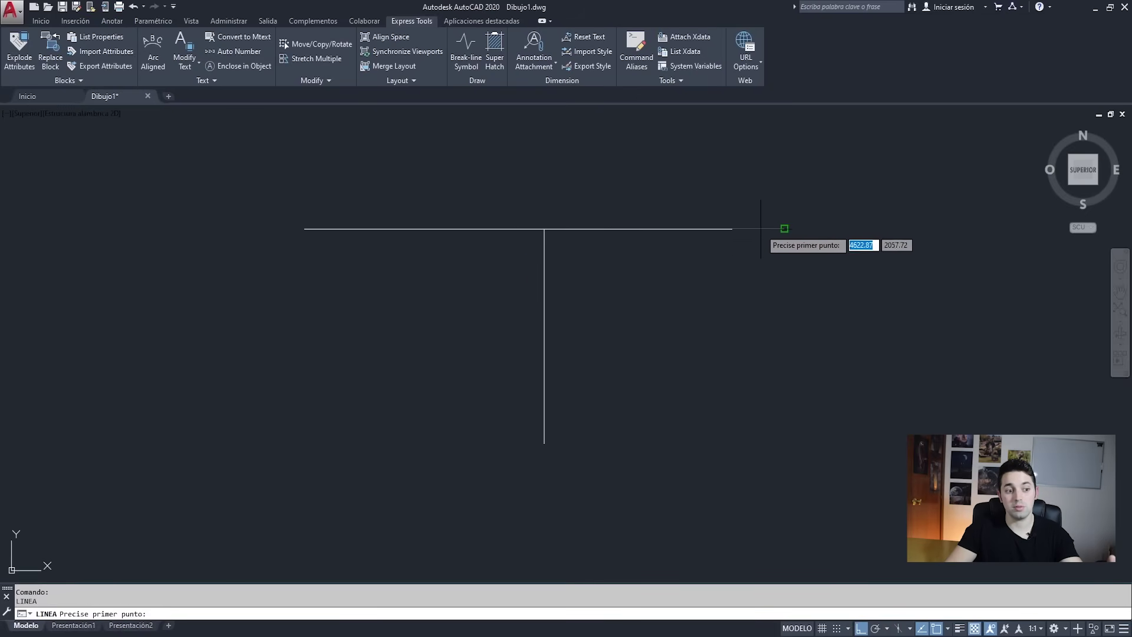
key(Escape)
click(571, 224)
click(505, 316)
key(Delete)
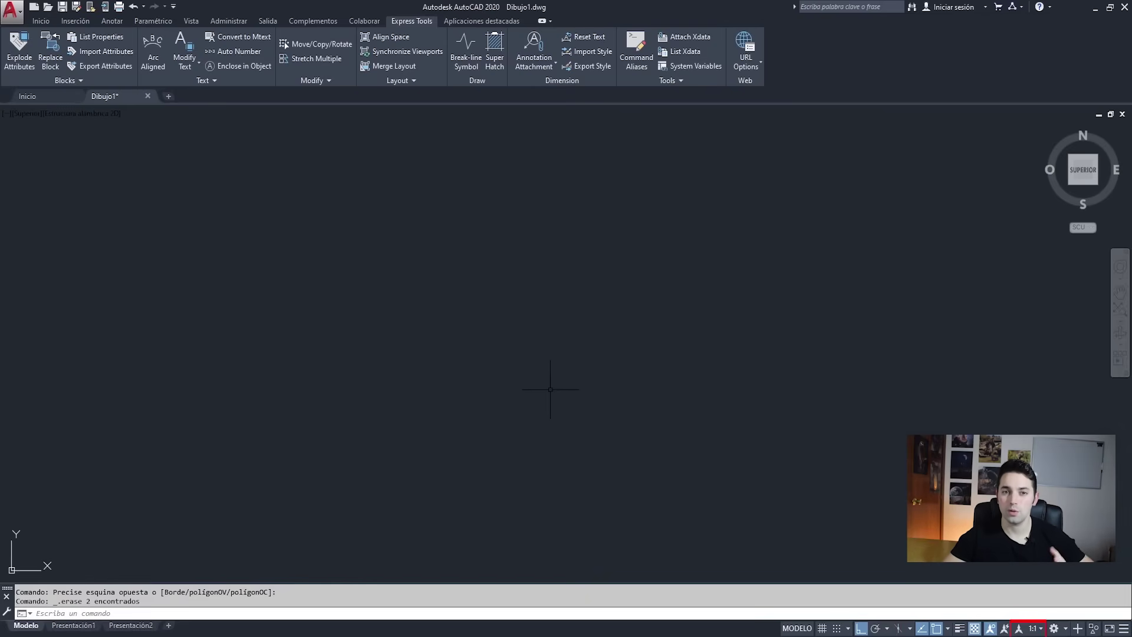
Delete every annotation scale except 1:1 in the custom scale list, then begin Añadir
click(1042, 629)
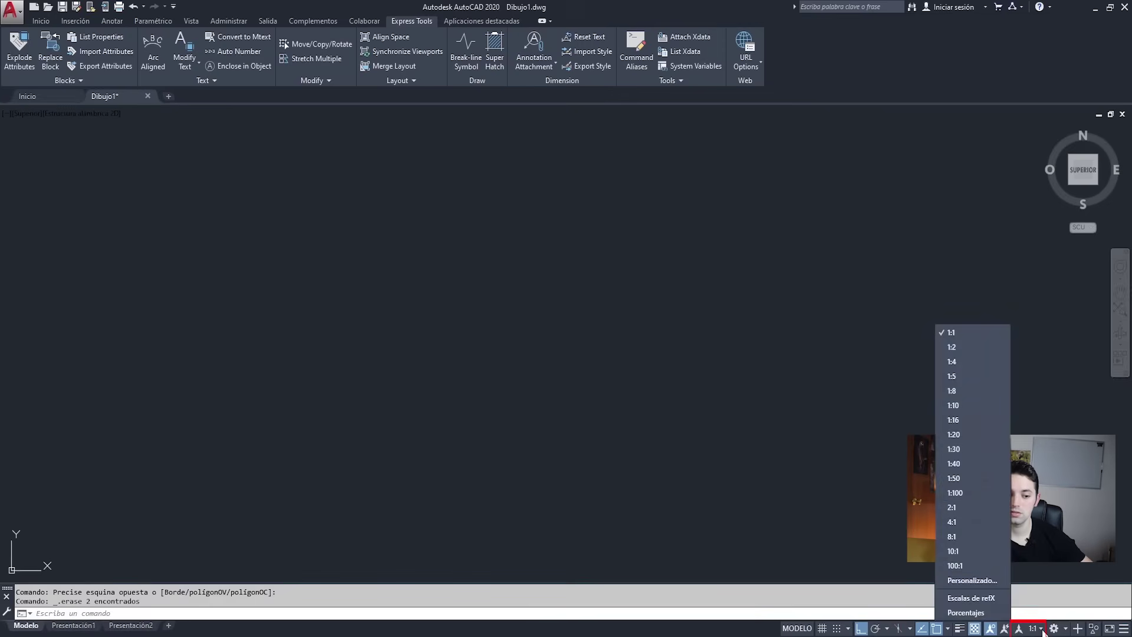
click(992, 580)
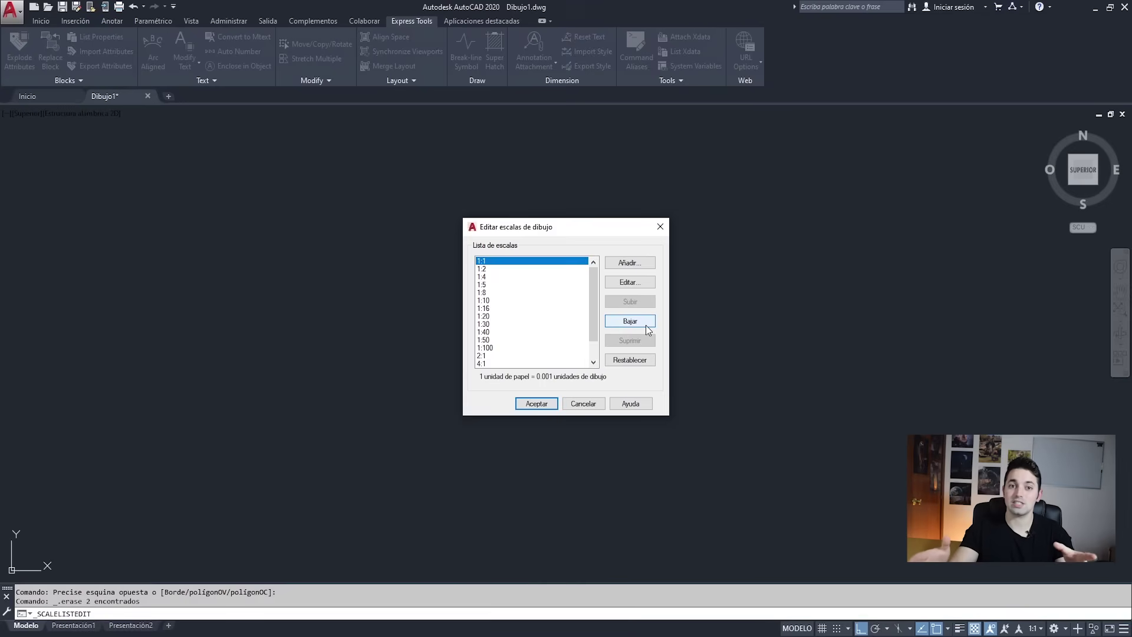
click(532, 268)
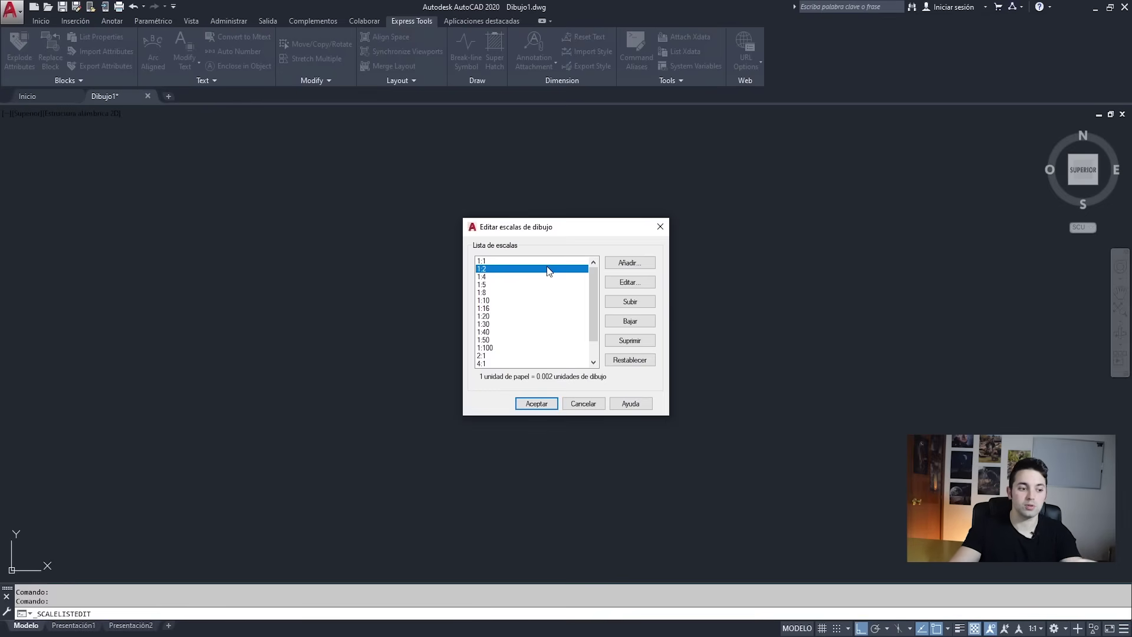
click(631, 341)
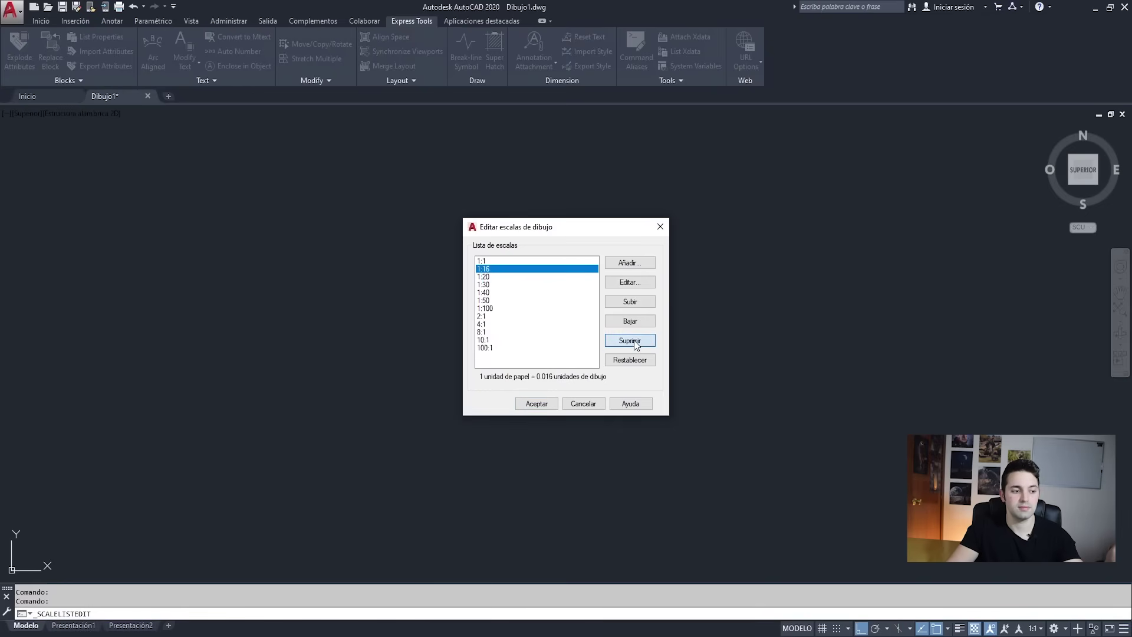
click(631, 341)
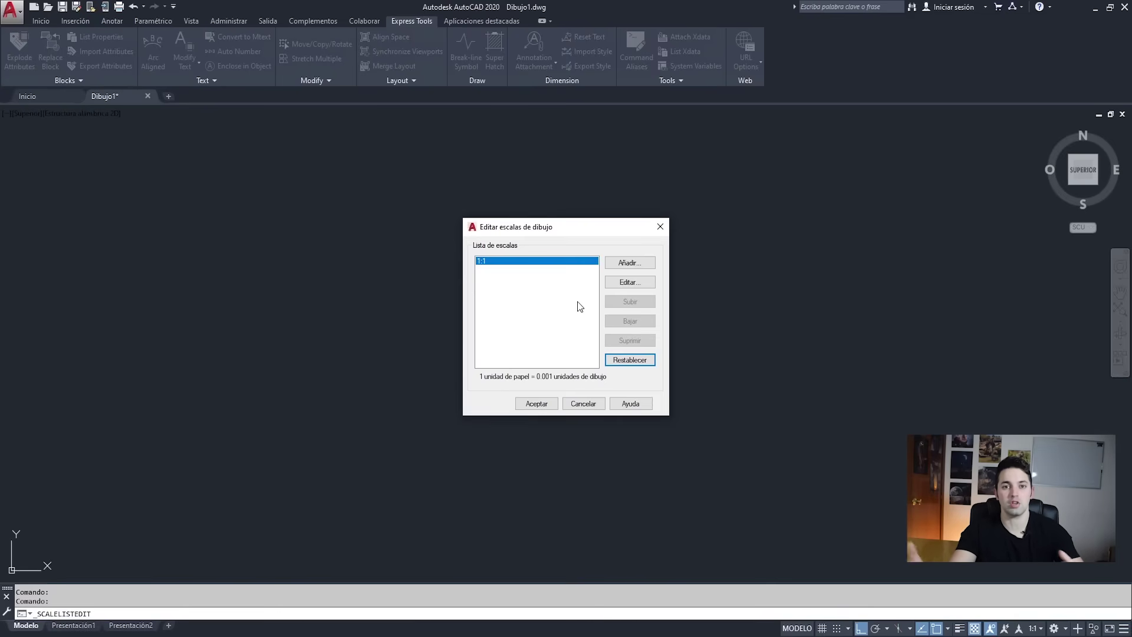
click(629, 262)
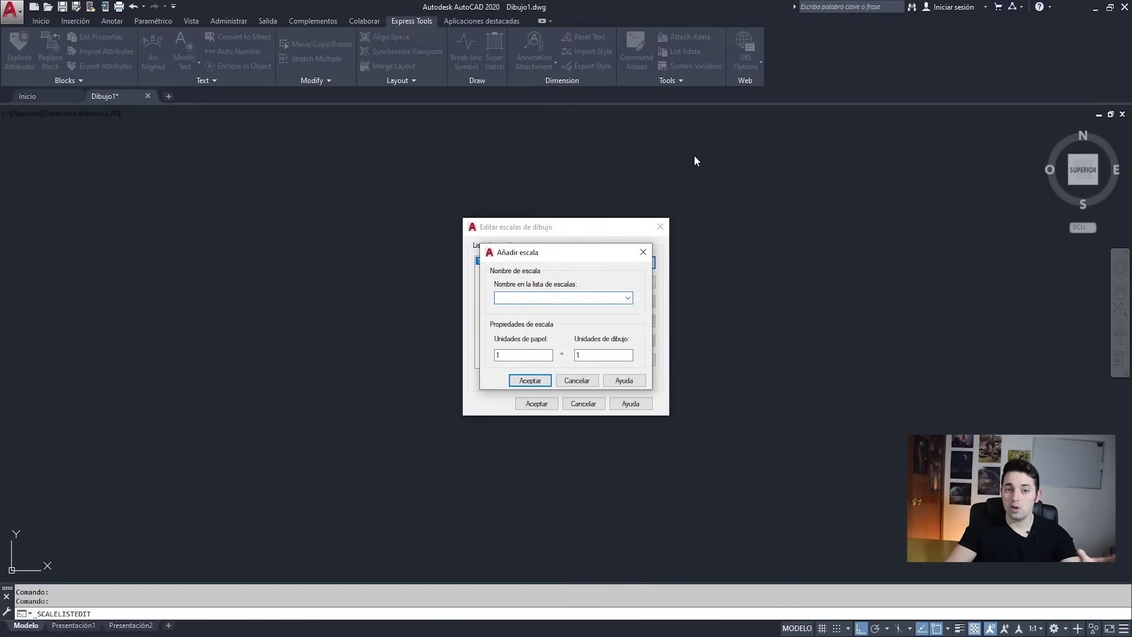
Add the 1:100 and 1:50 scales with 1000 paper units
text(1:100)
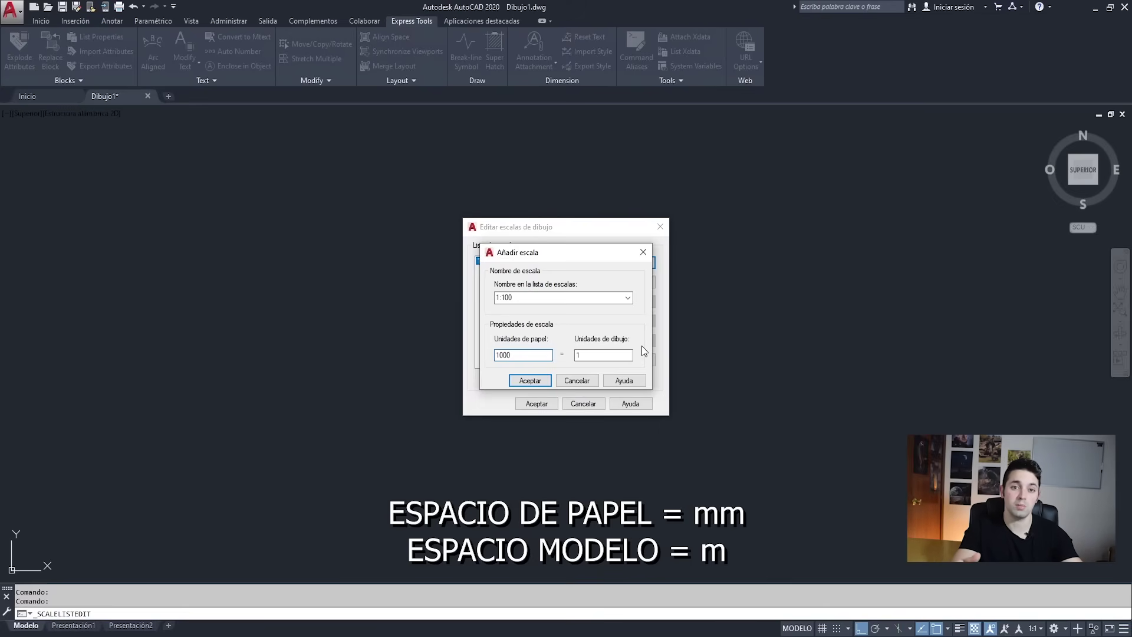
click(599, 352)
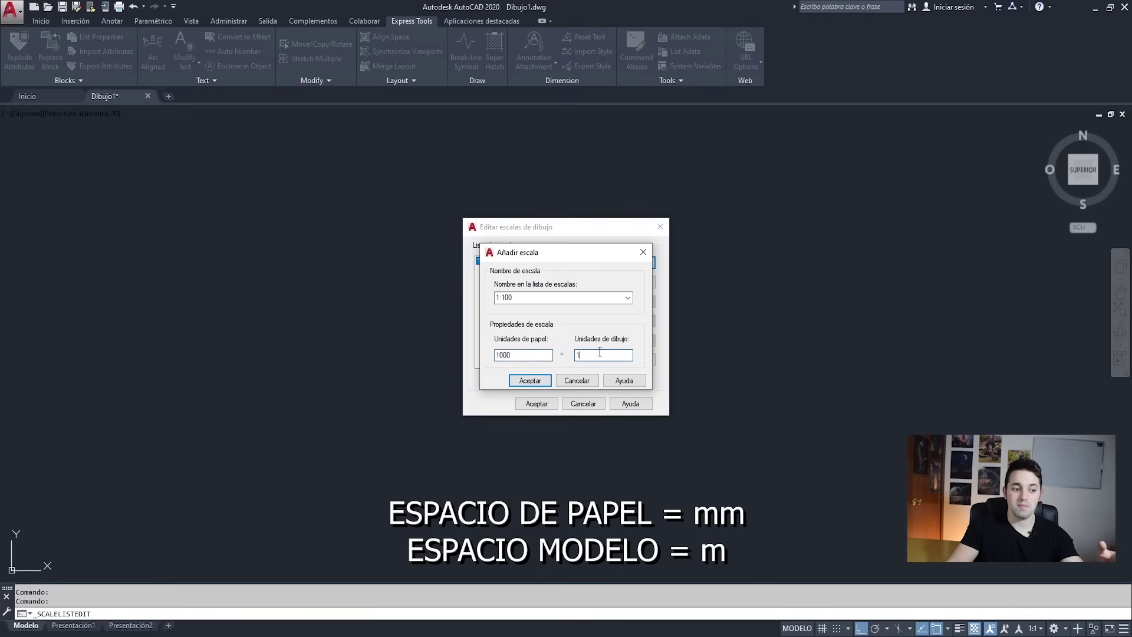
text(100)
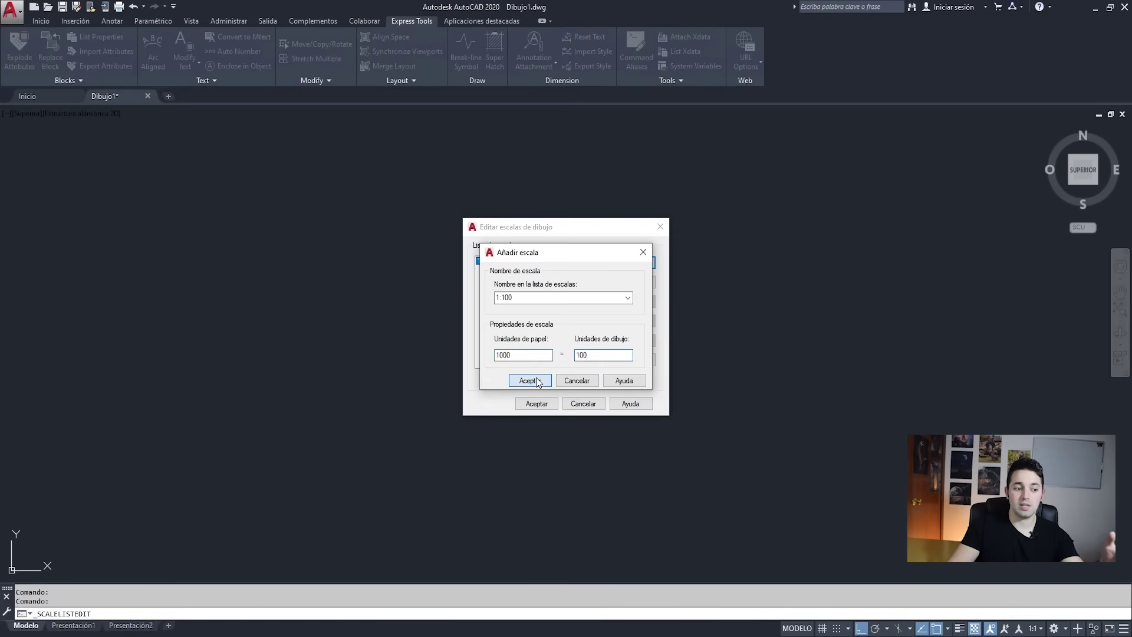
click(529, 381)
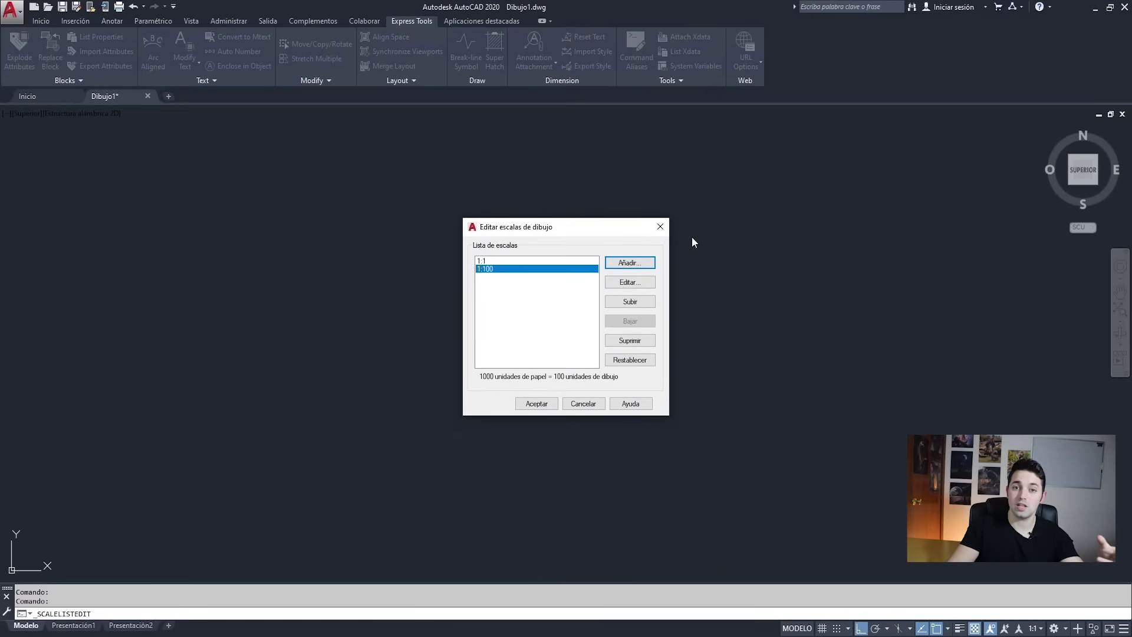
click(637, 261)
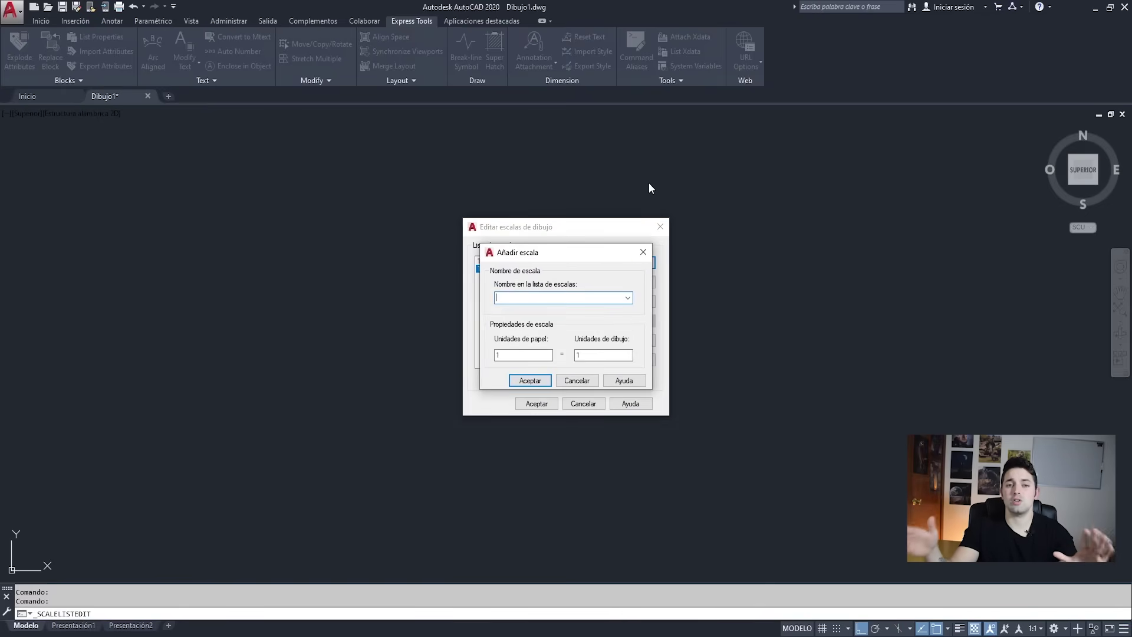
text(1:50)
key(Tab)
text(1000)
key(Tab)
text(50)
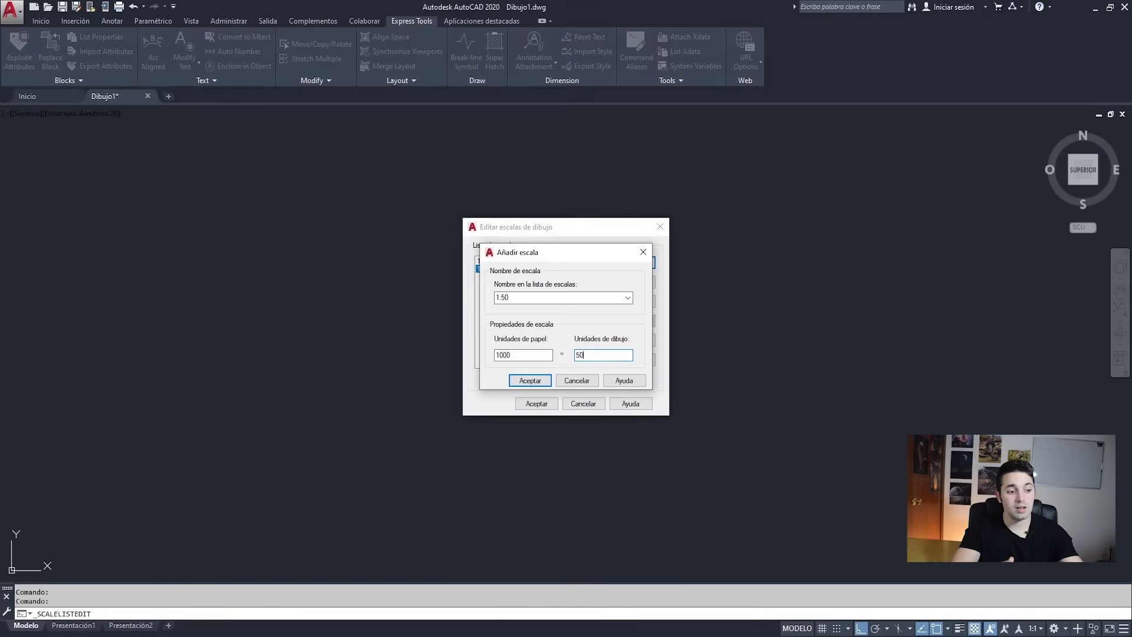
key(Return)
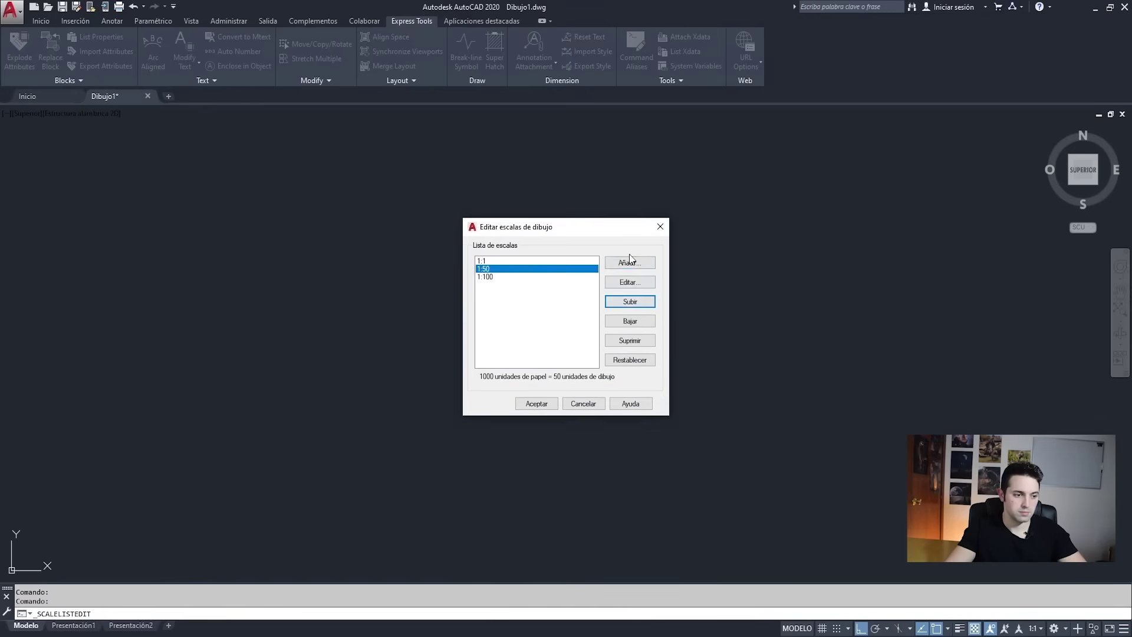
Add the 1:200 and 1:500 scales, accept the list, and verify the annotation scales
key(Return)
text(1:100)
key(Return)
key(Return)
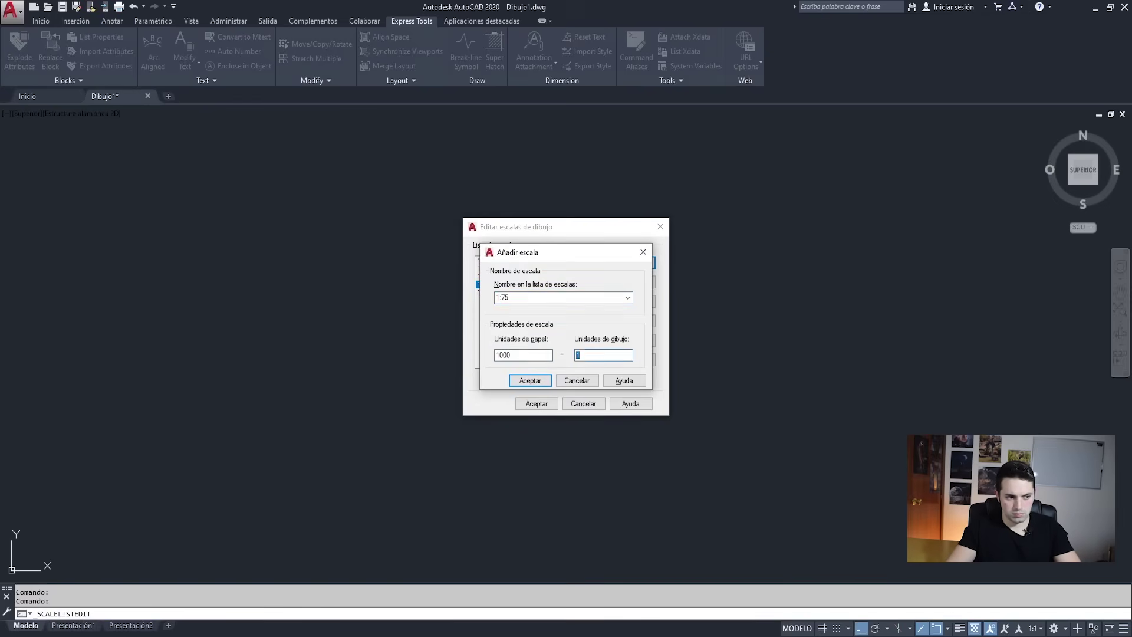
text(1:200)
key(Tab)
key(Return)
key(Return)
text(1:500)
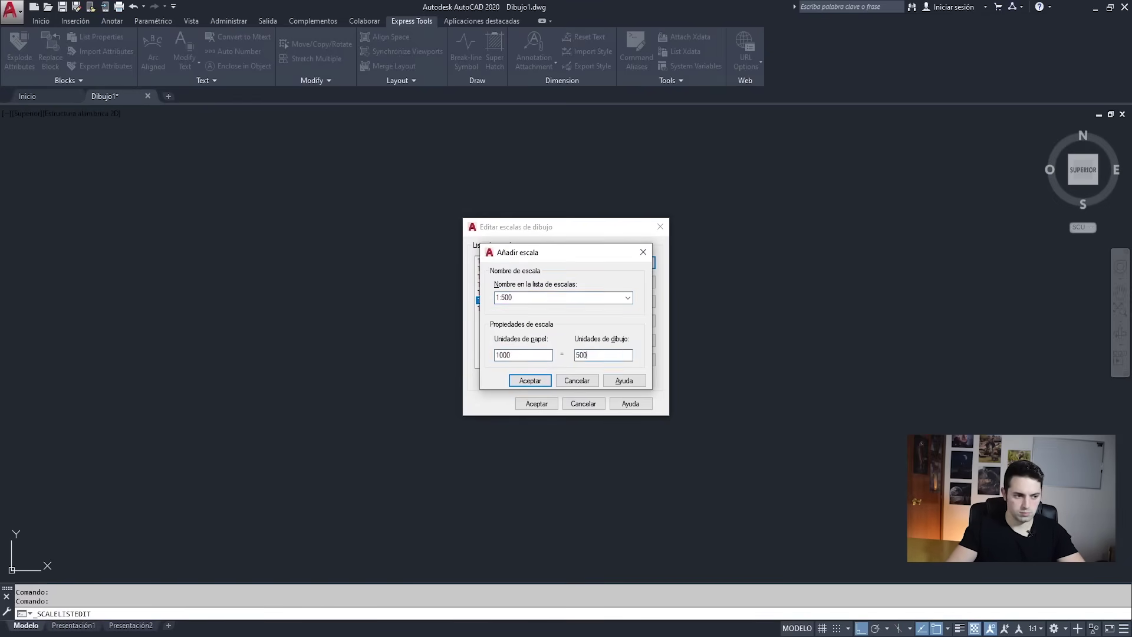
key(Return)
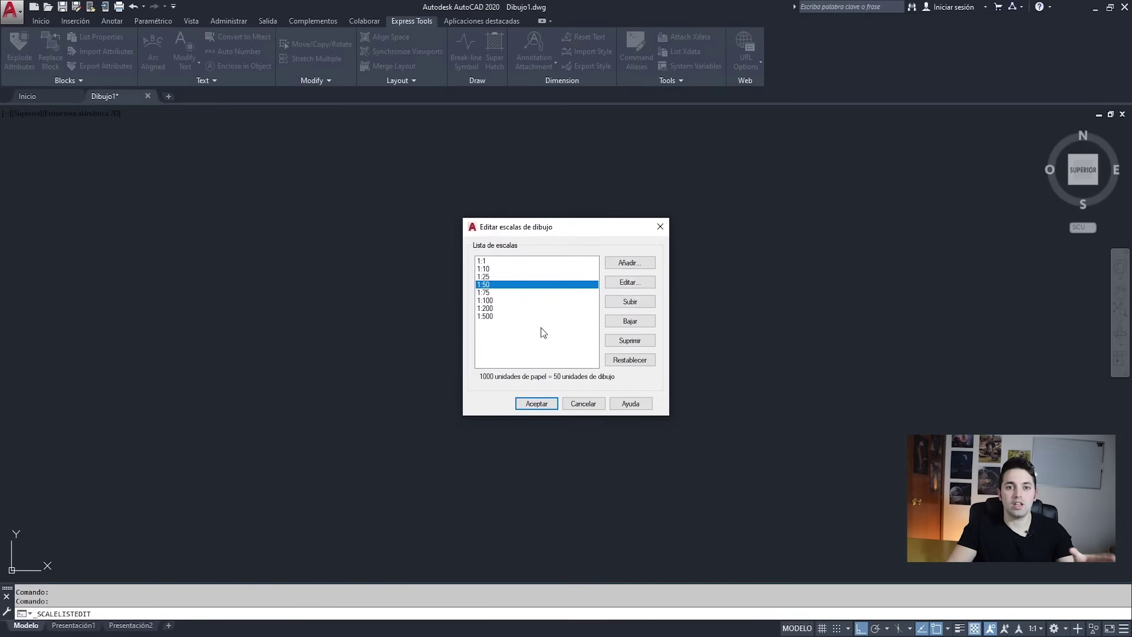
click(537, 403)
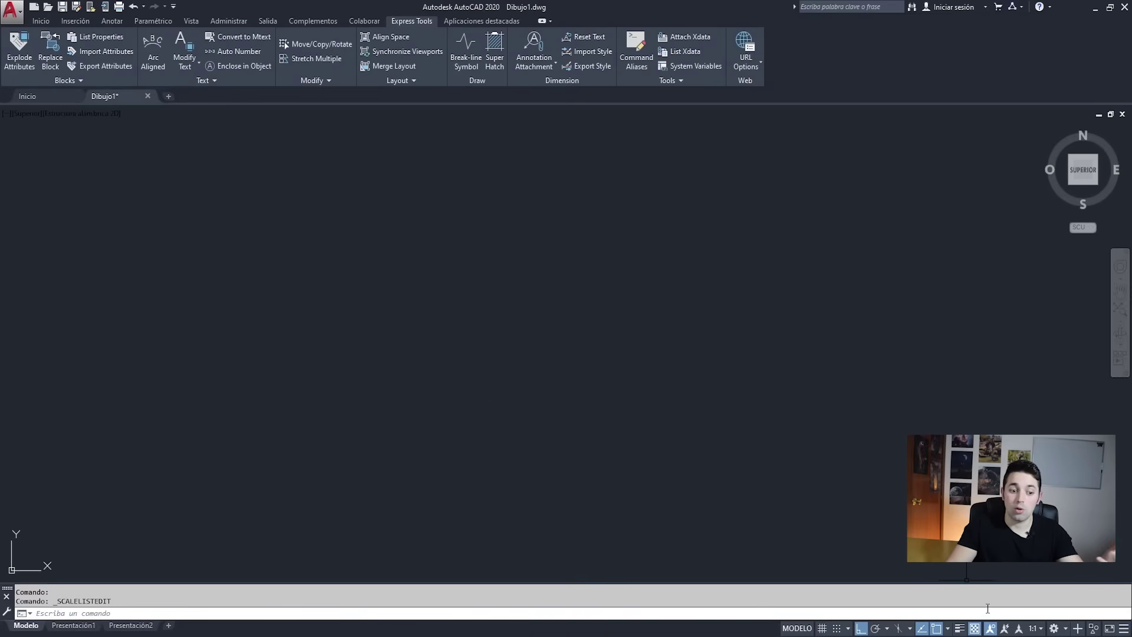
click(1040, 629)
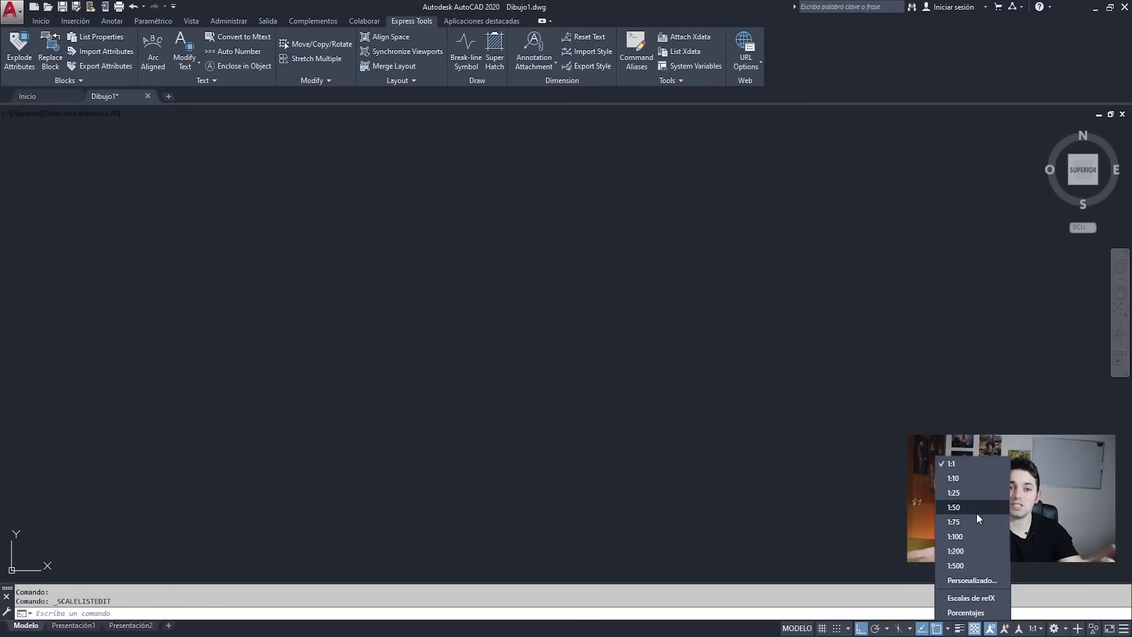
key(Escape)
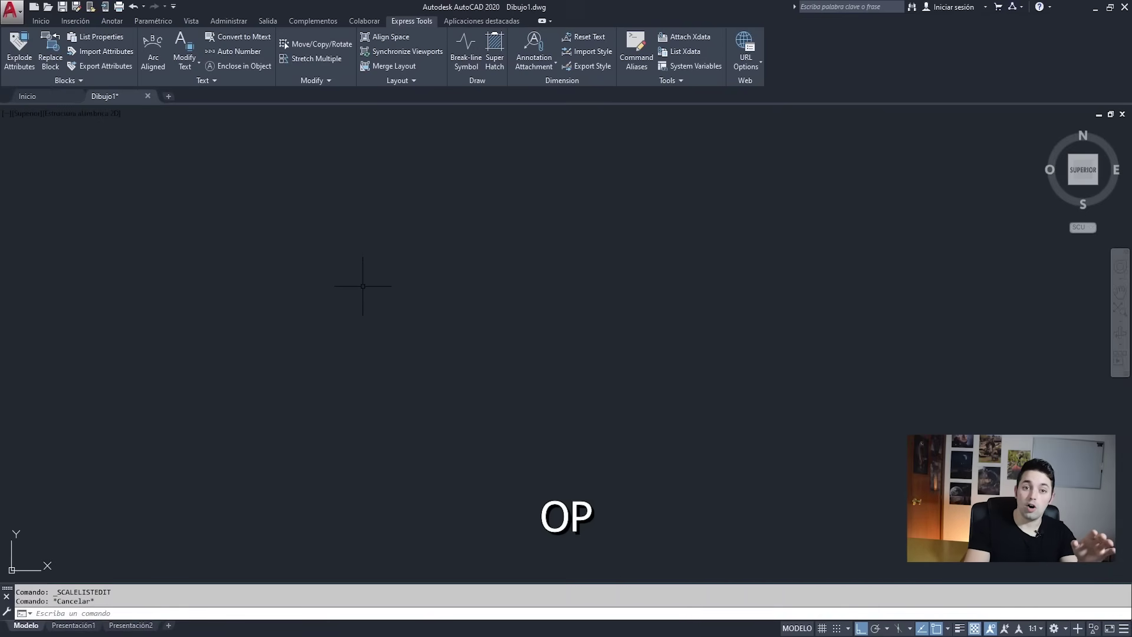
Open Options and inspect the drawing template file location under Parámetros de plantilla
text(op)
key(Return)
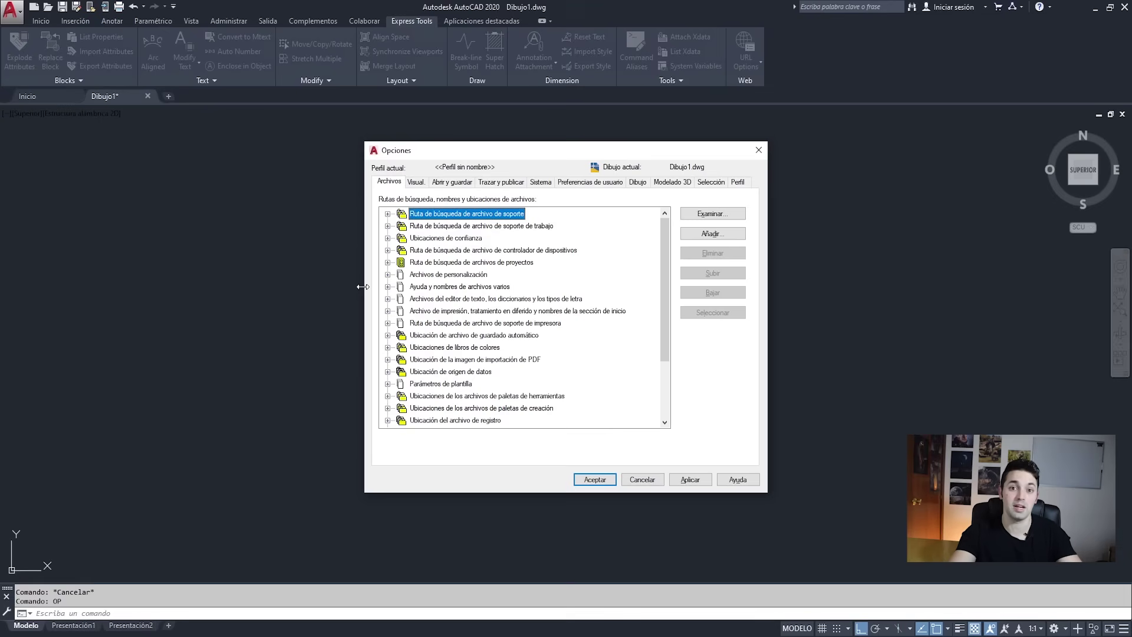
click(424, 383)
scroll(423, 386, down, 1)
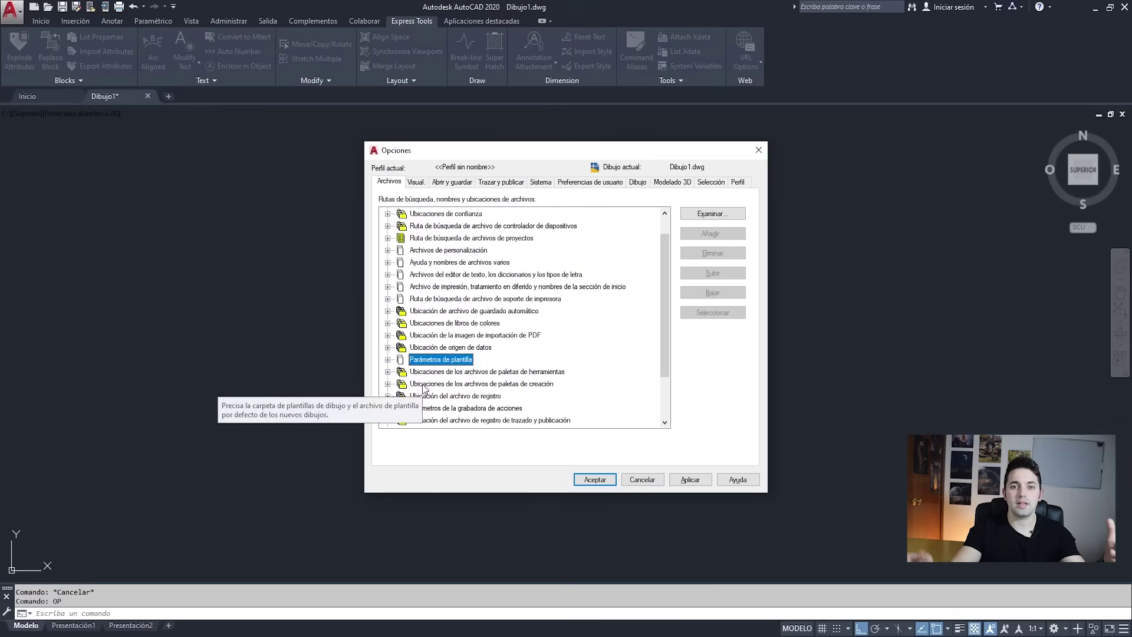
click(388, 360)
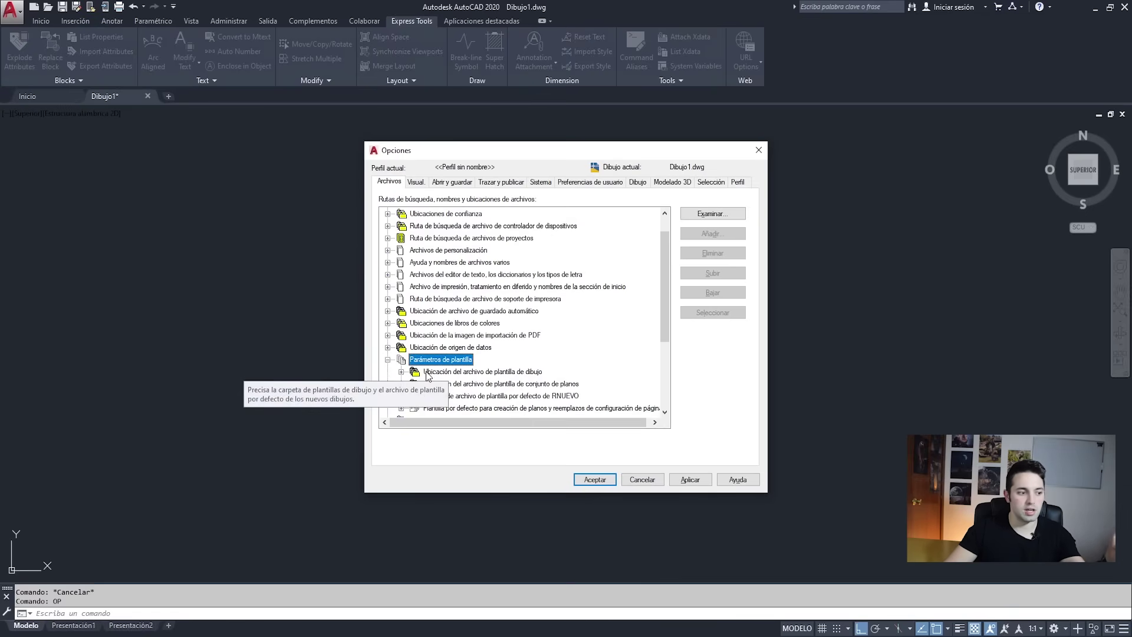
click(401, 372)
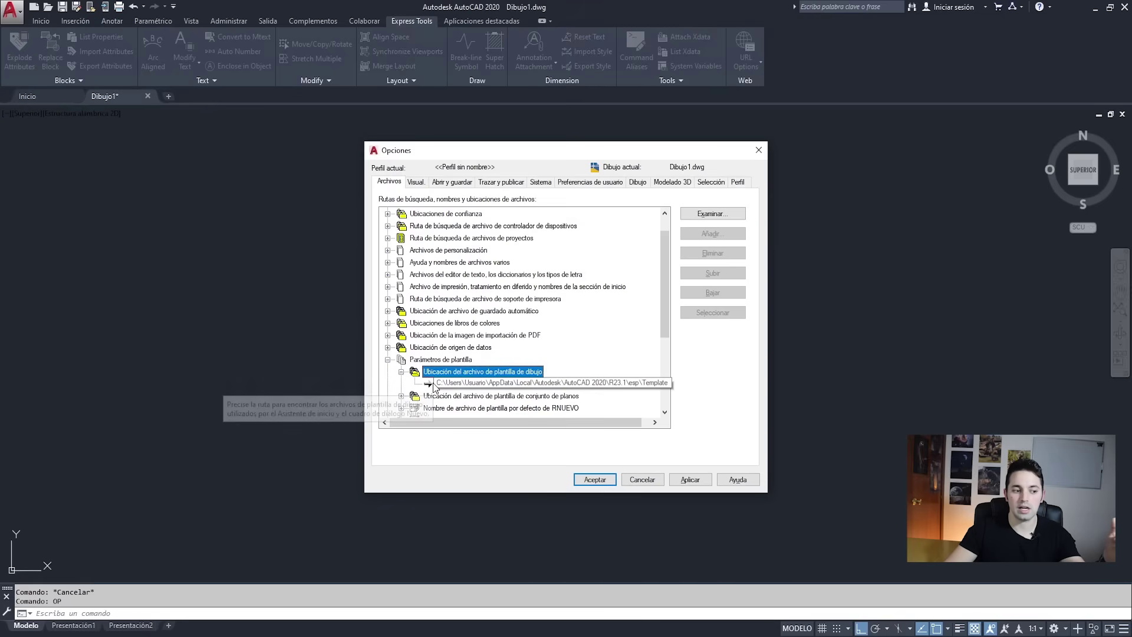
click(416, 181)
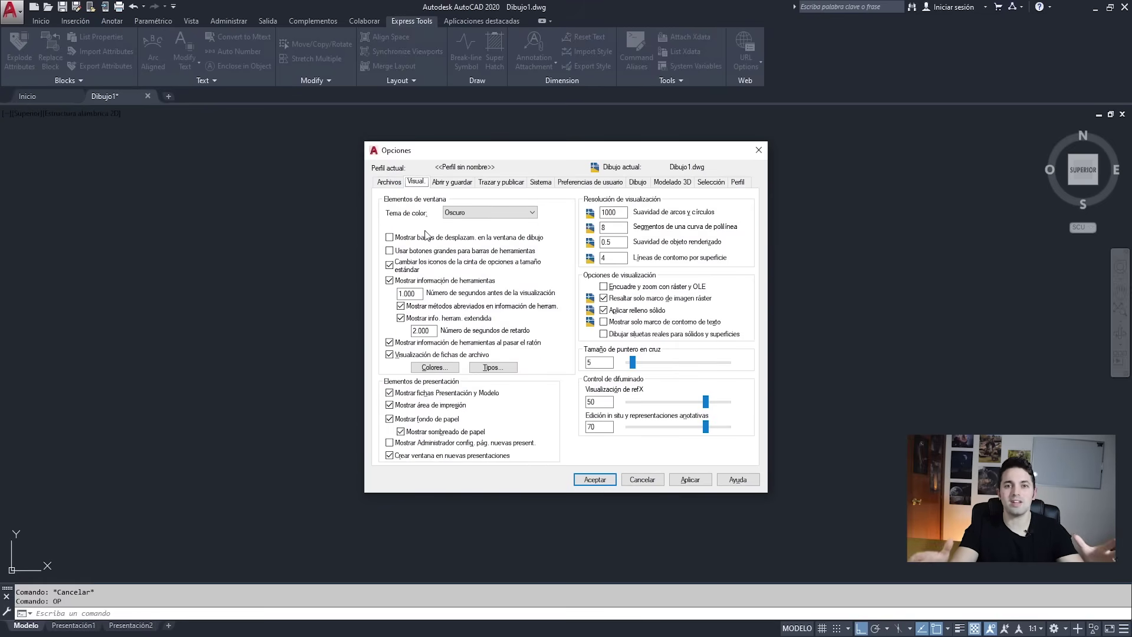
Set the 2D model space uniform background colour to Blanco
key(Tab)
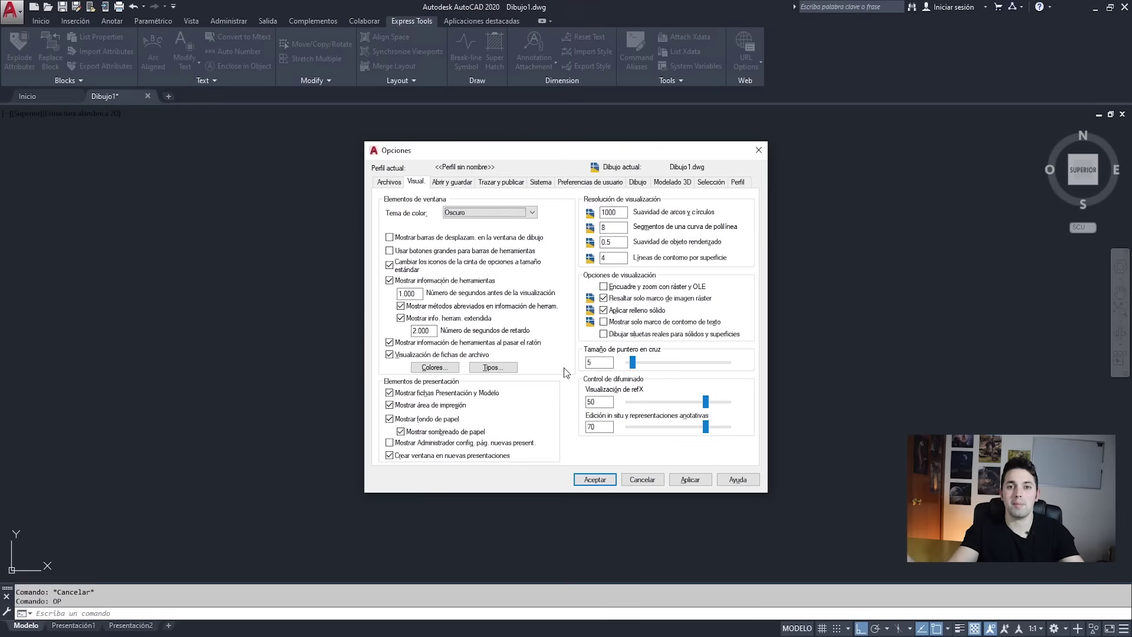
click(437, 367)
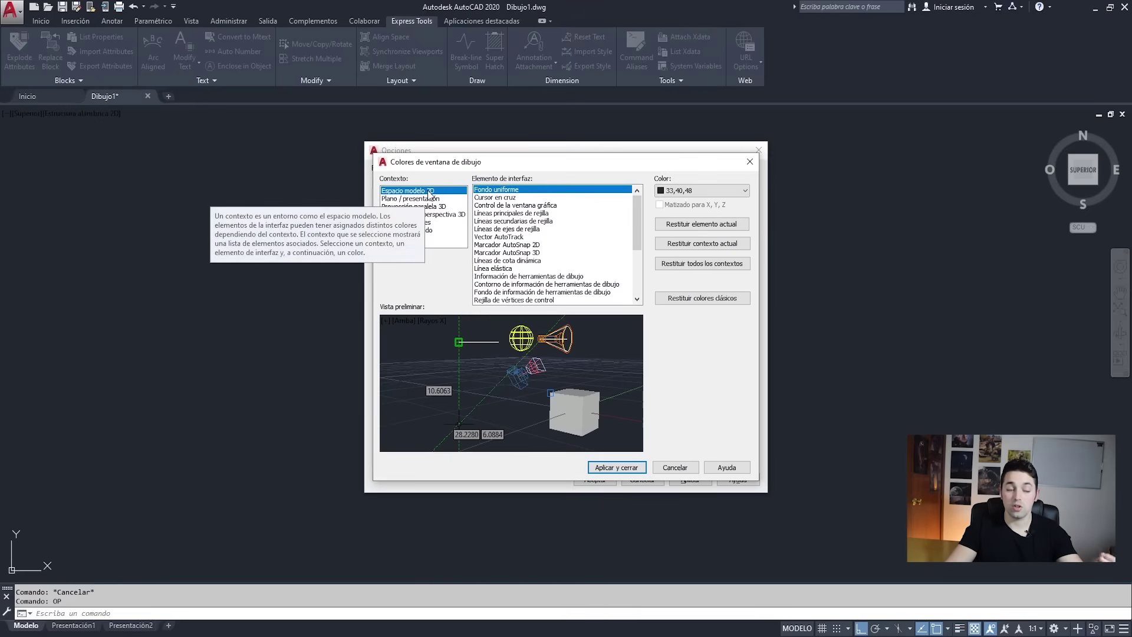
click(674, 191)
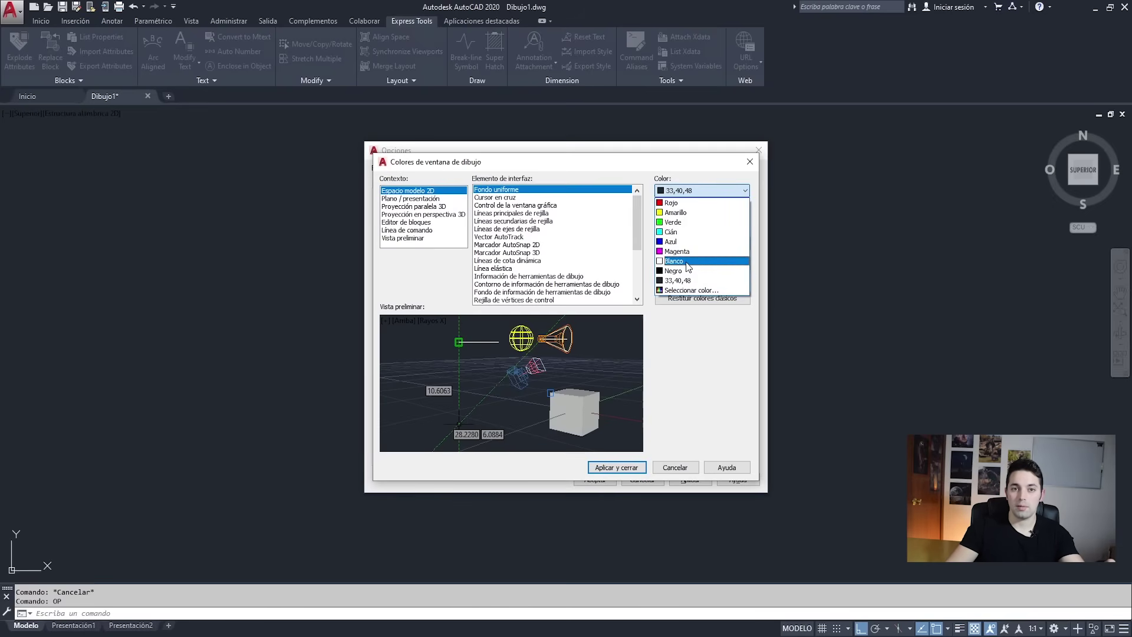
click(688, 267)
click(616, 467)
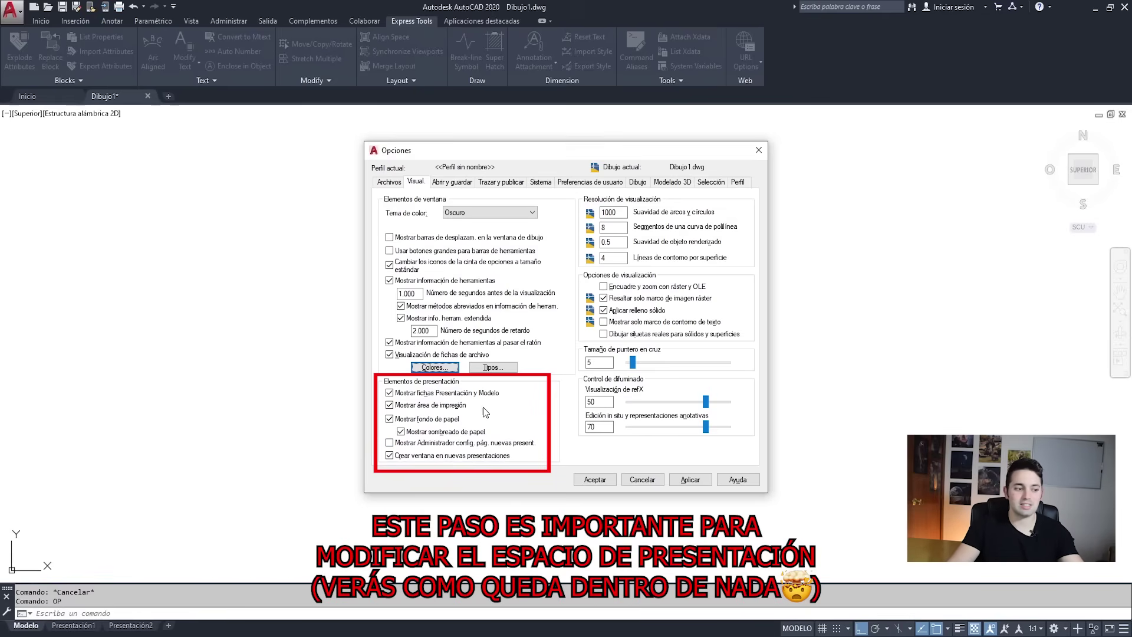
Turn off Mostrar área de impresión and Mostrar fondo de papel for layouts
click(389, 405)
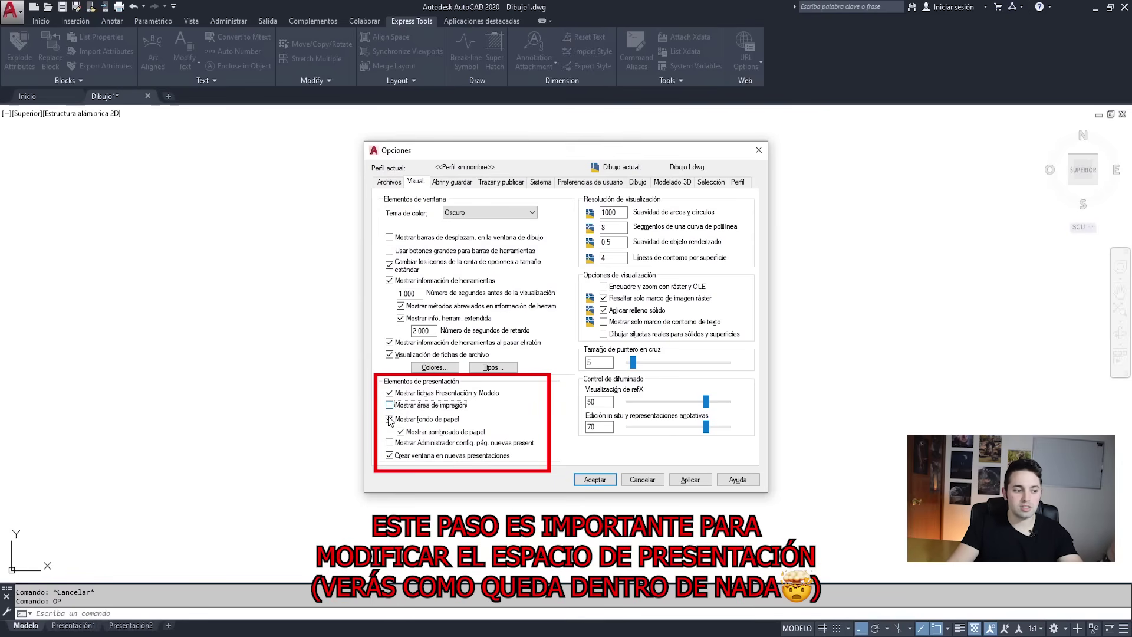
click(389, 419)
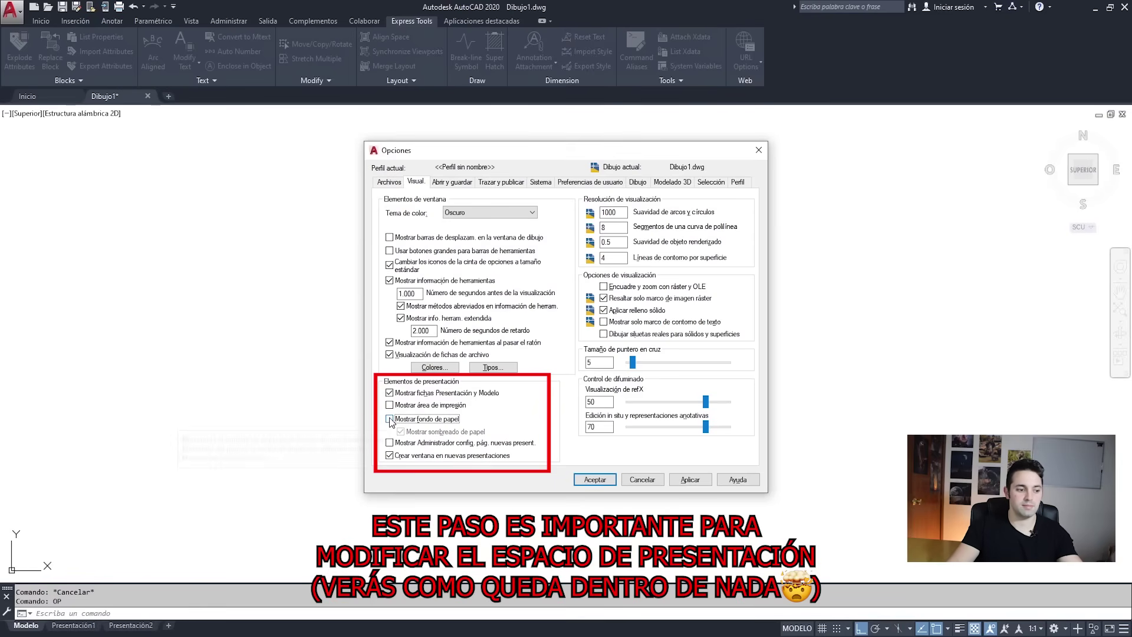
click(468, 184)
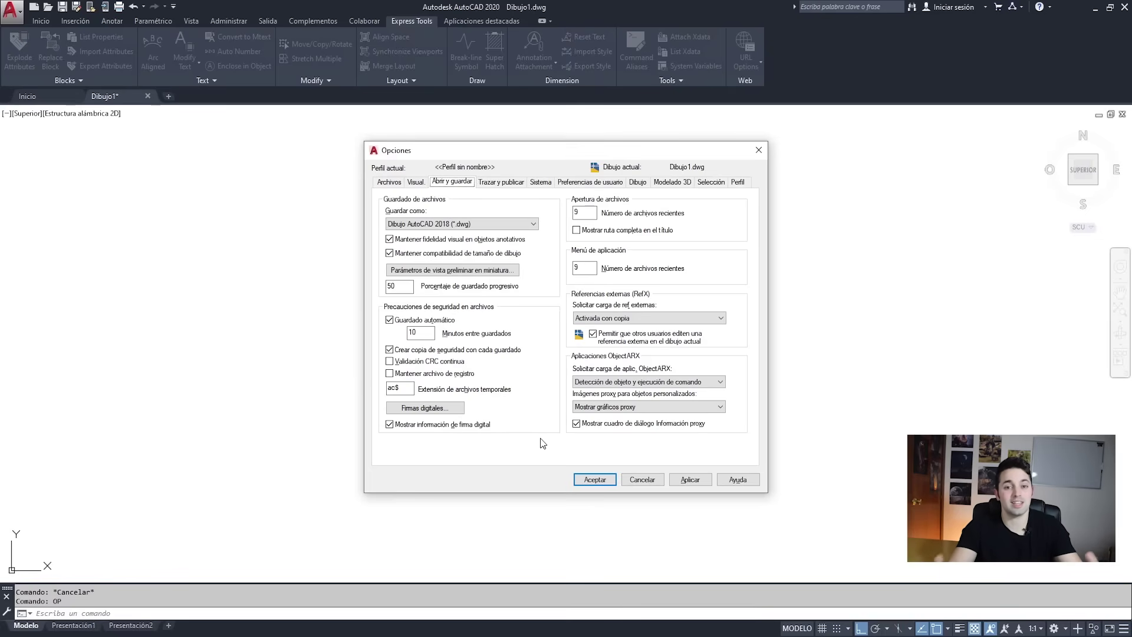
Keep Guardado automático checked with a 10-minute interval
key(Tab)
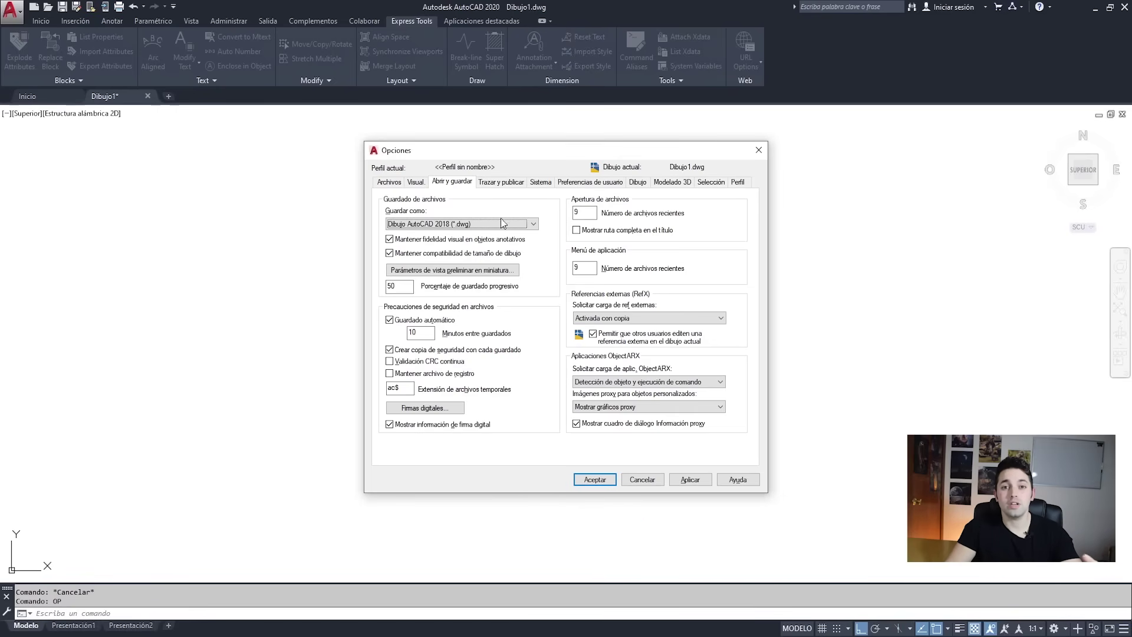
mouse_move(422, 320)
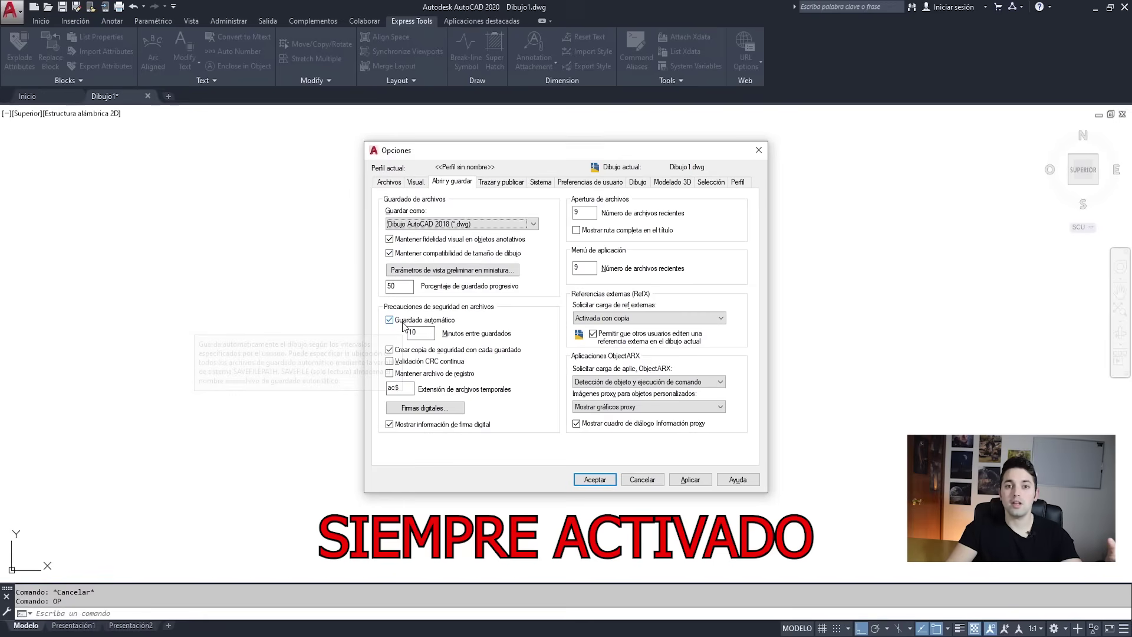
click(425, 332)
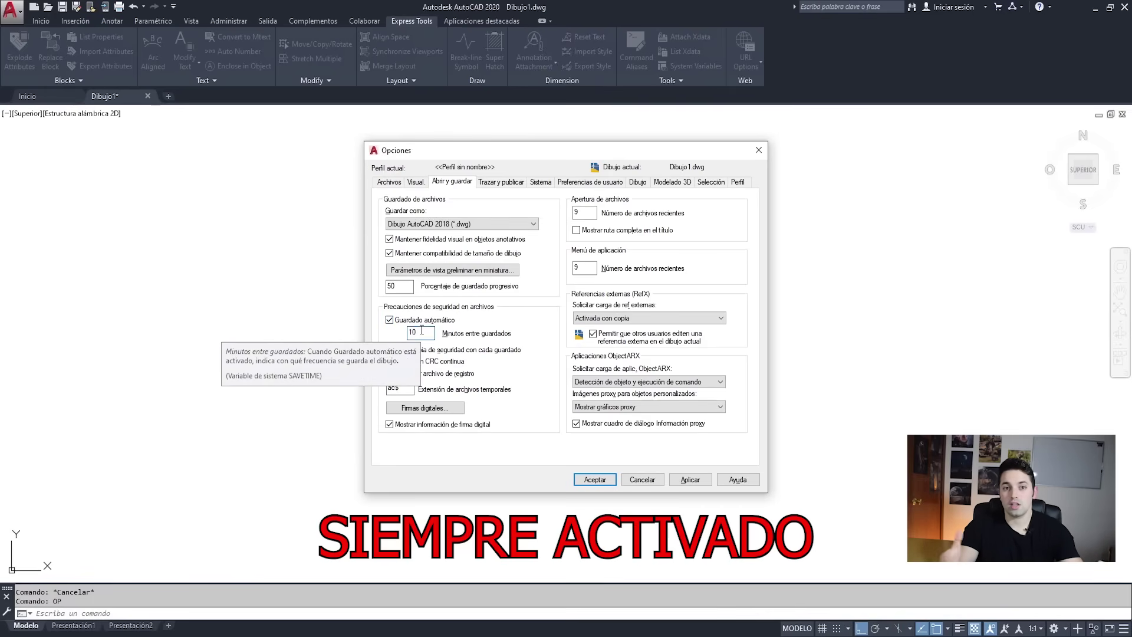
key(shift+Tab)
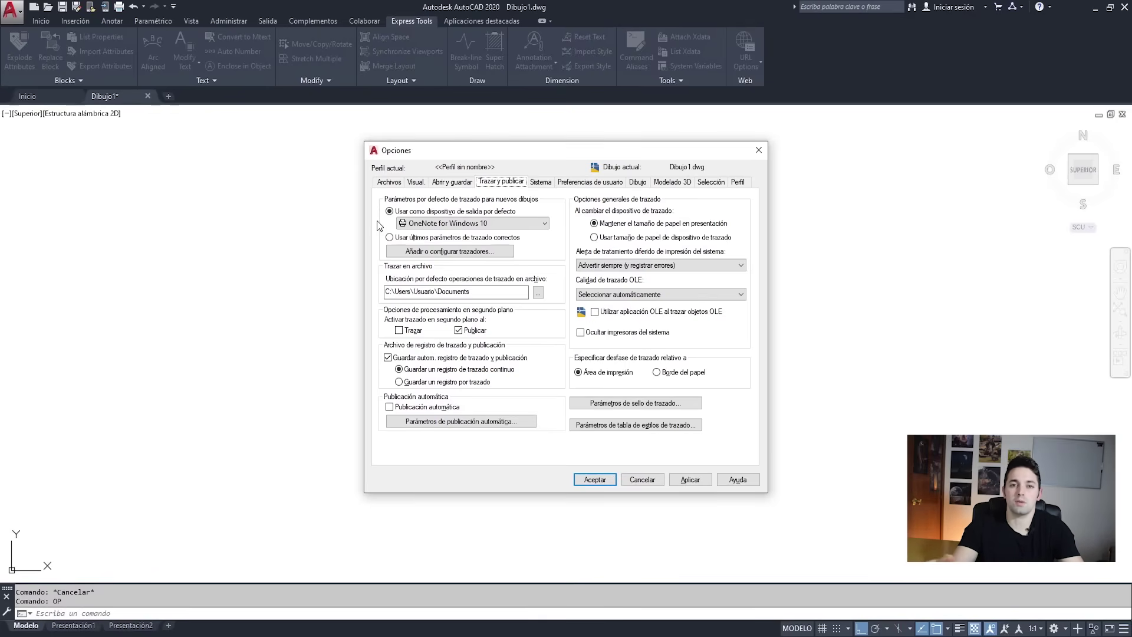
Choose DWG To PDF.pc3 as the default output device for new drawings
click(458, 224)
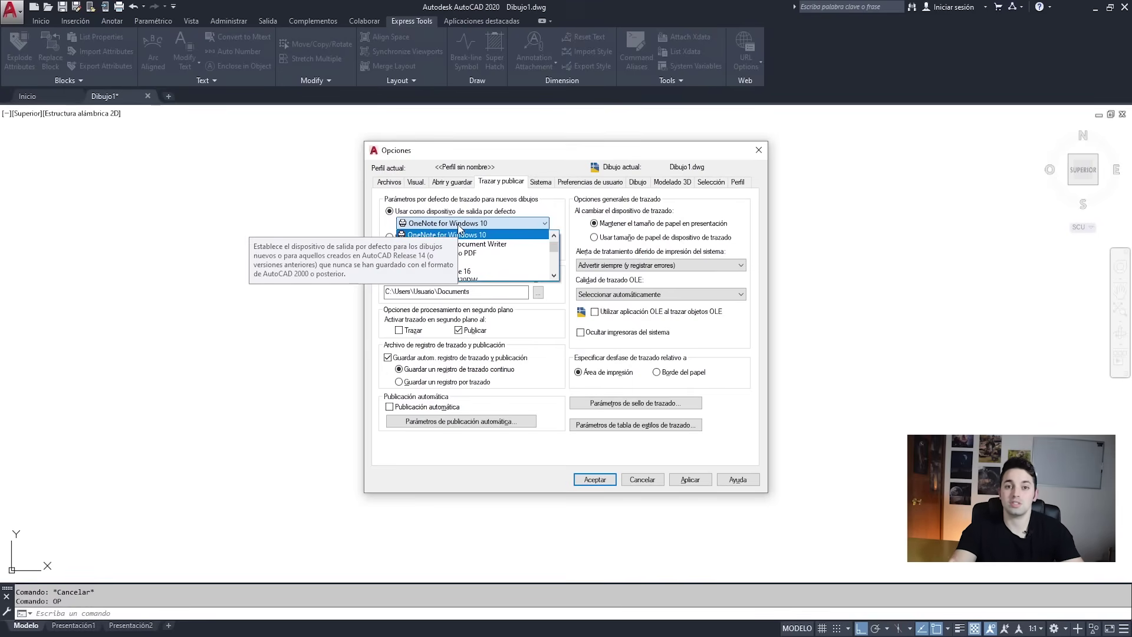
scroll(472, 254, down, 2)
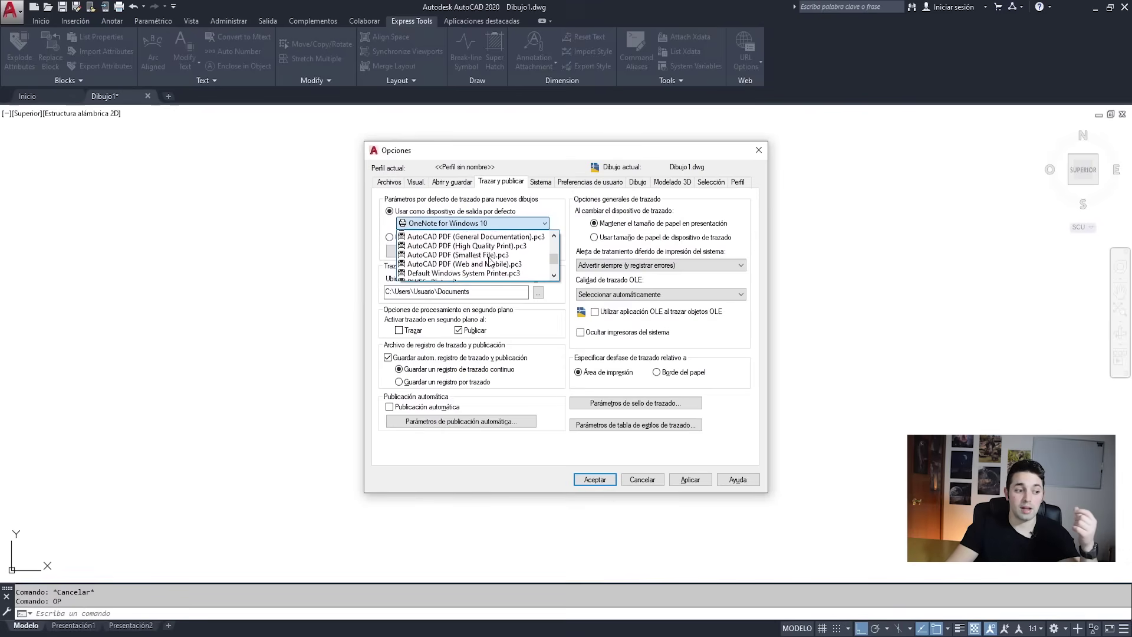
scroll(489, 263, down, 1)
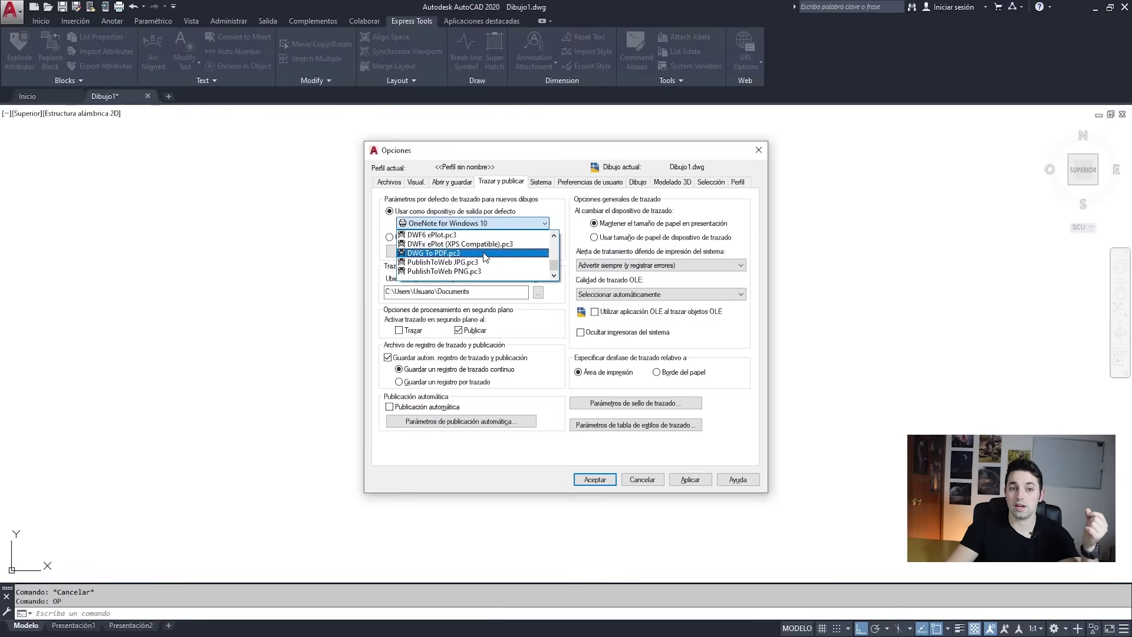
click(483, 252)
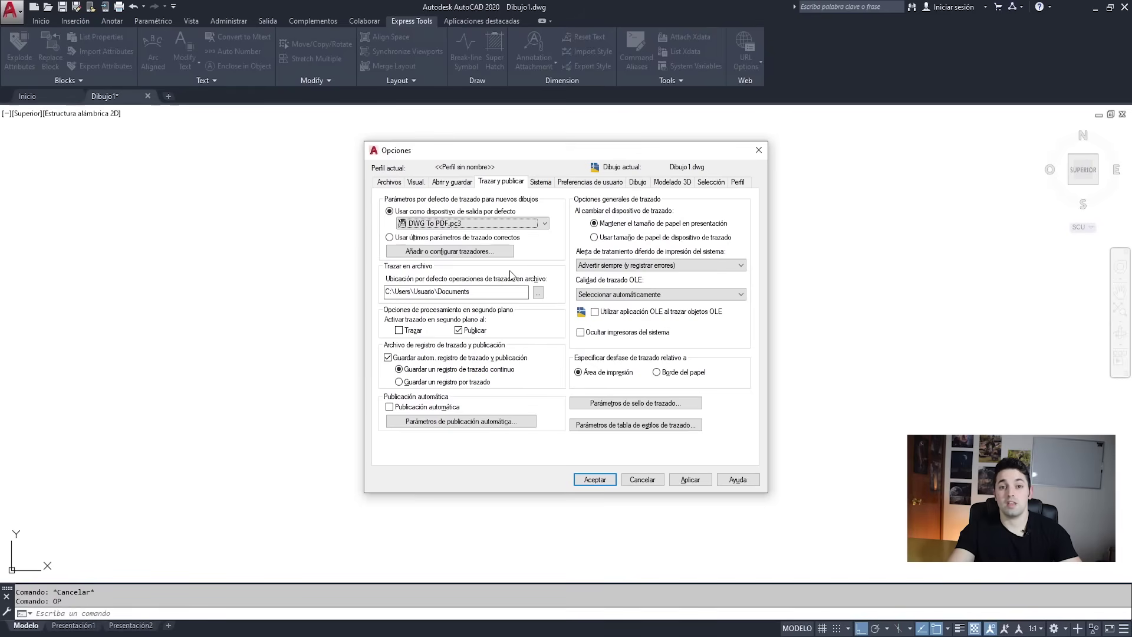
click(540, 183)
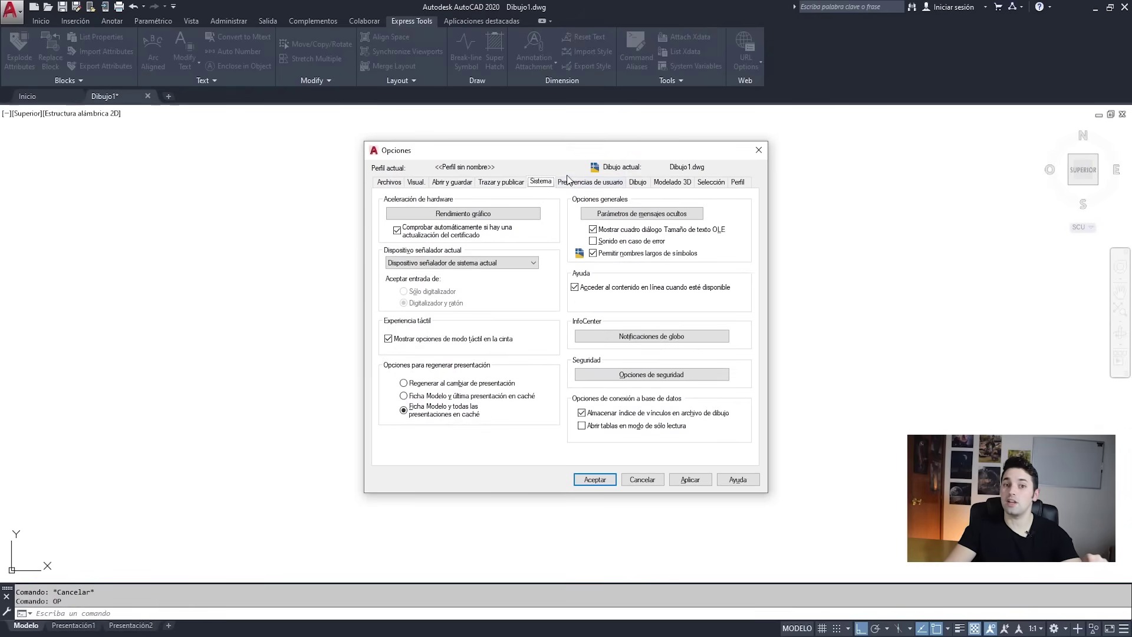
Enable drawing-area shortcut menus; right-click repeats the last command, and acts as INTRO during commands
click(572, 182)
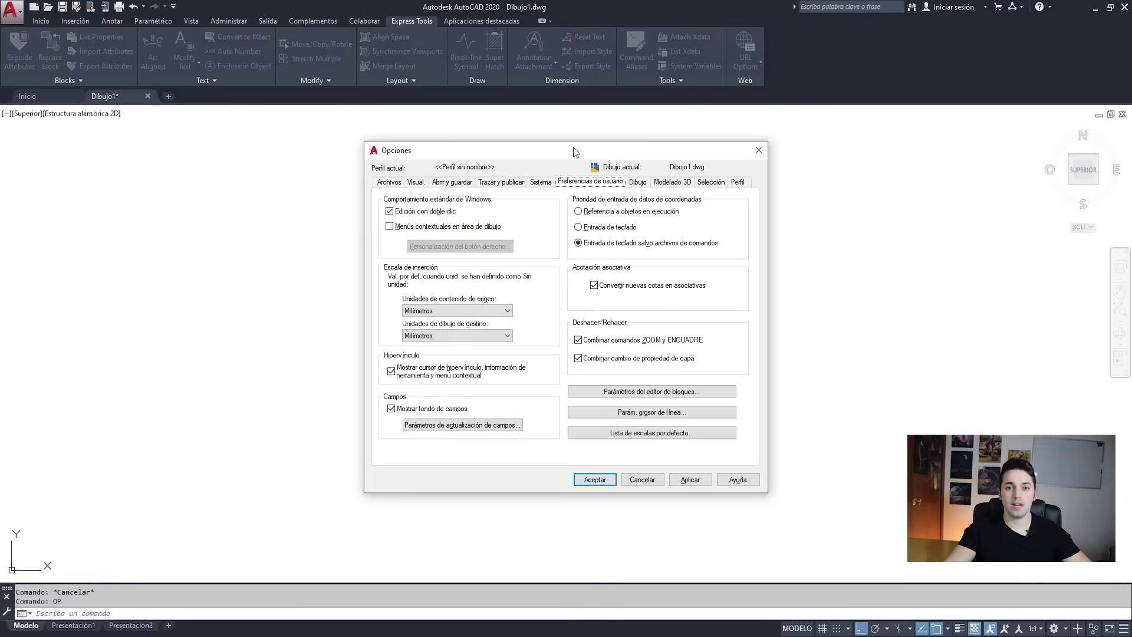
click(498, 226)
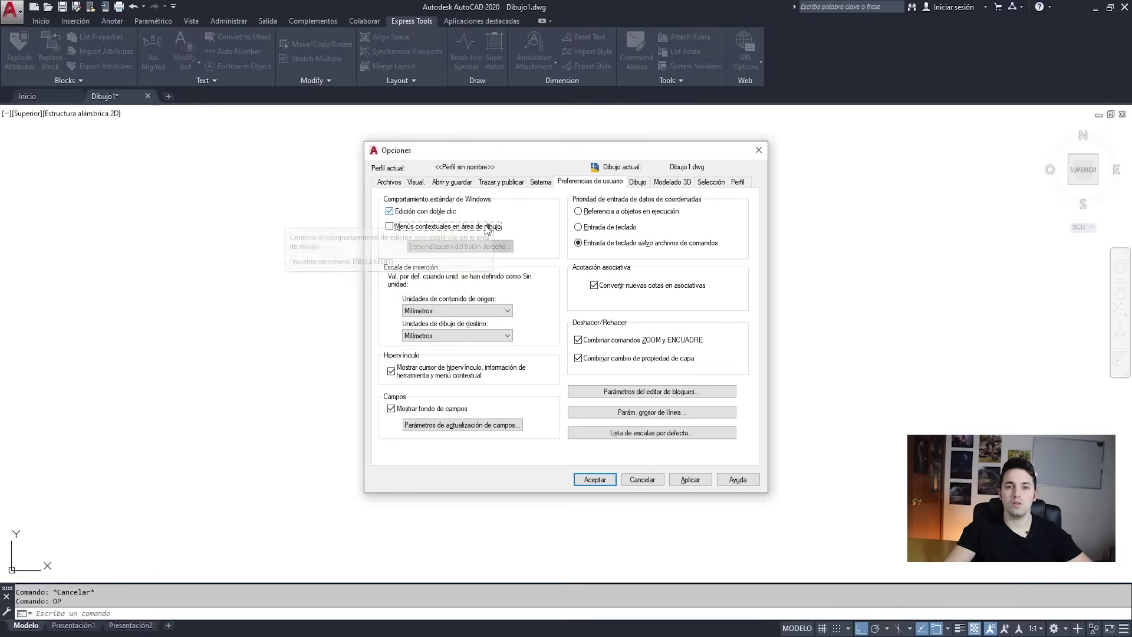
mouse_move(447, 226)
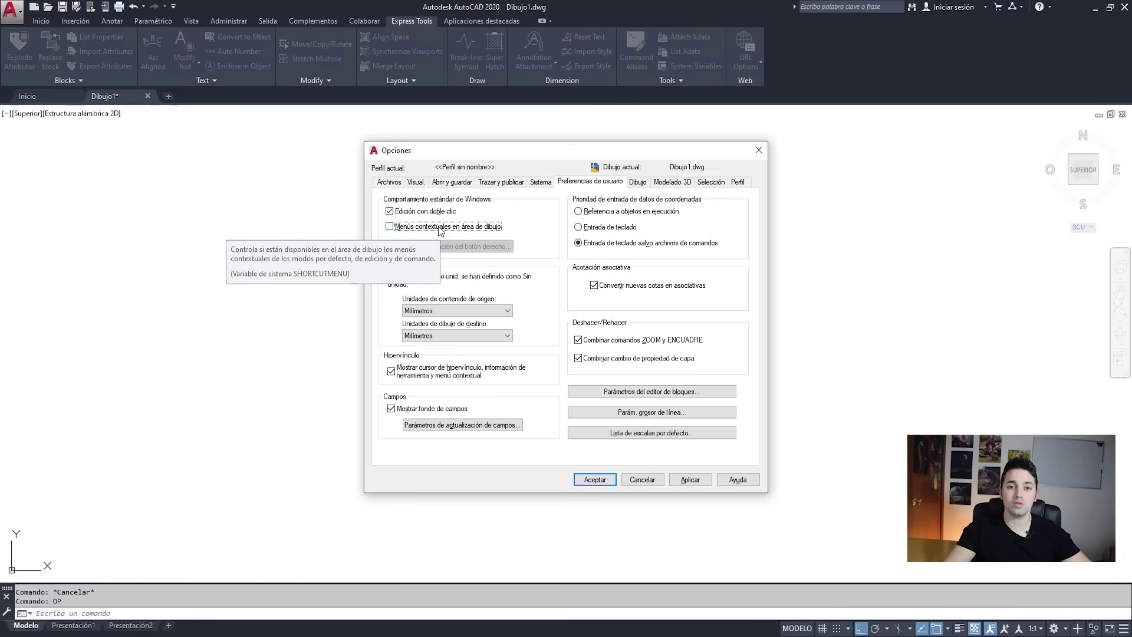
click(439, 228)
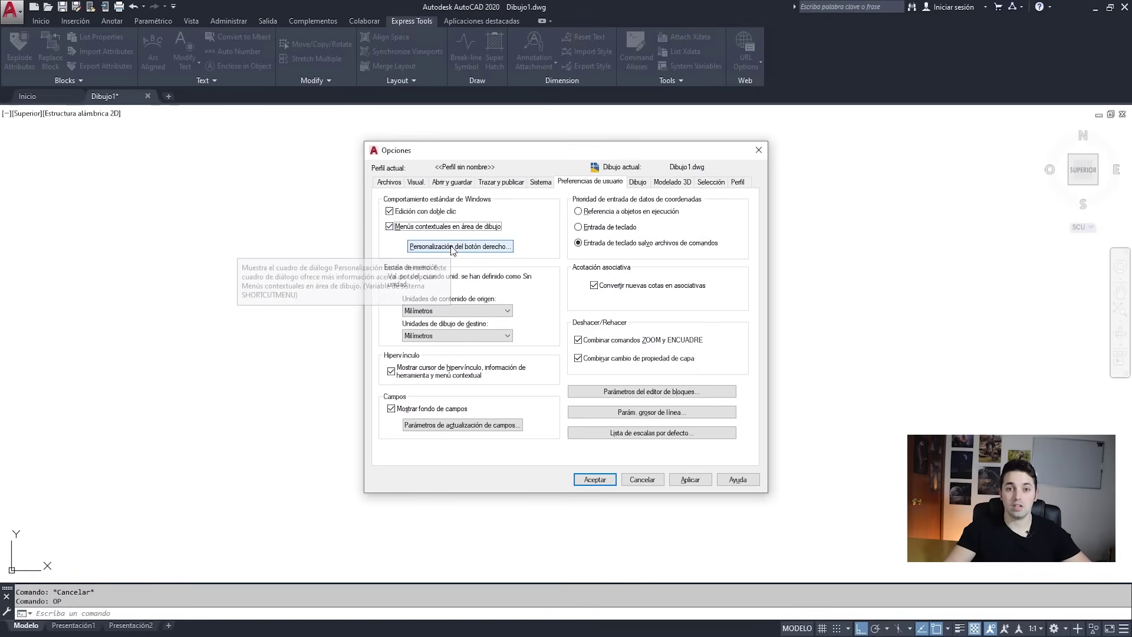
click(453, 248)
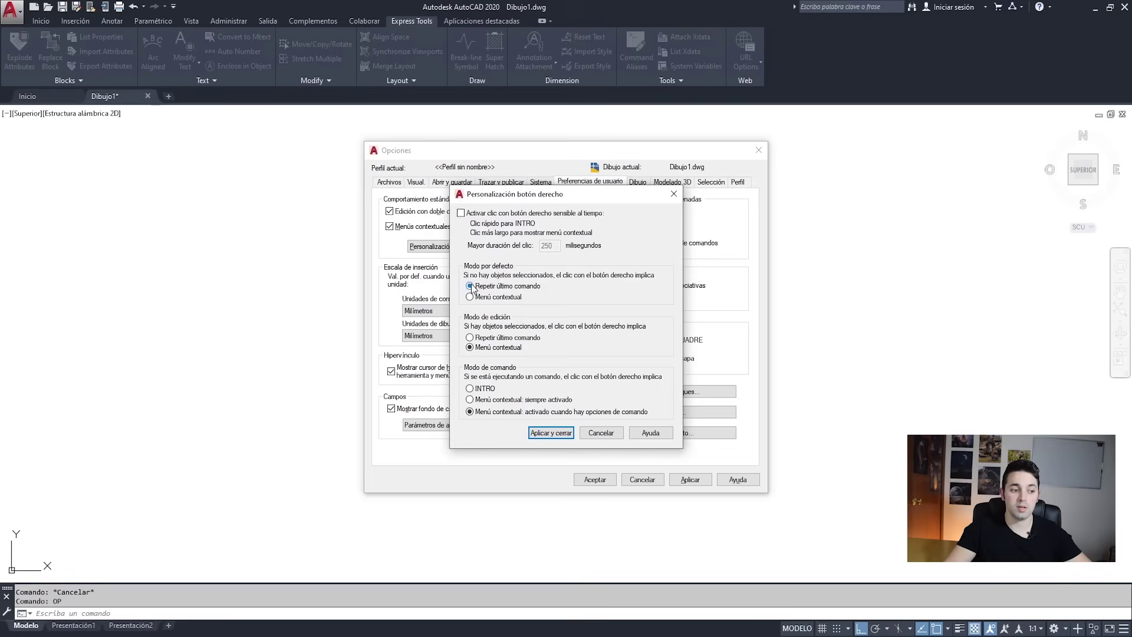
click(470, 286)
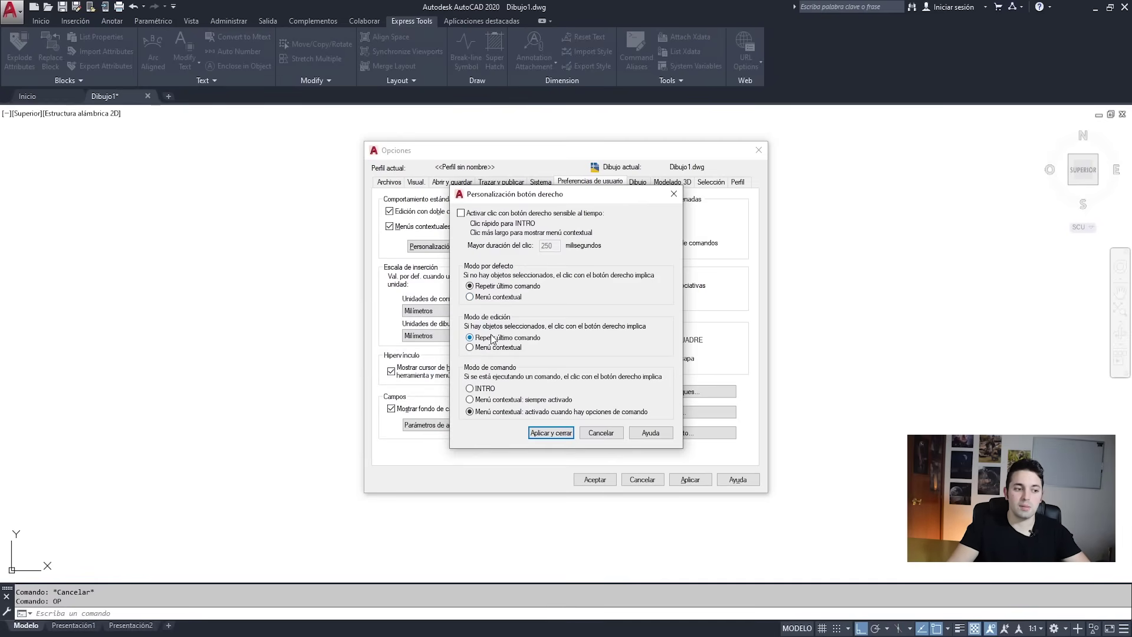
click(484, 389)
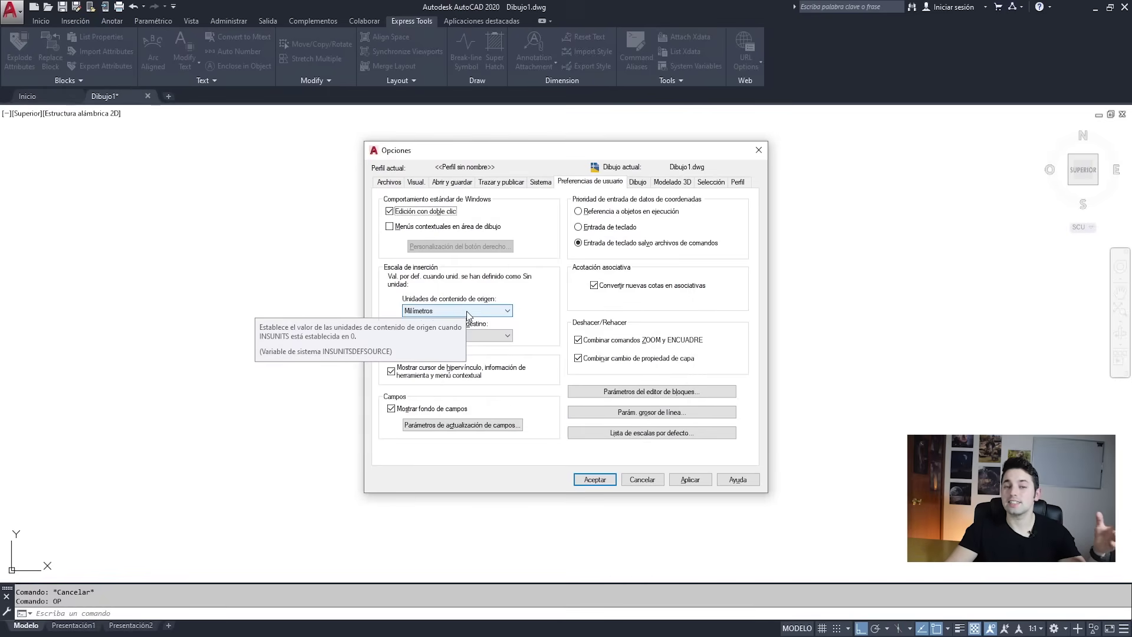
Set both insertion-scale units to Sin especificar - Sin unidad, then go to the profile settings
click(466, 310)
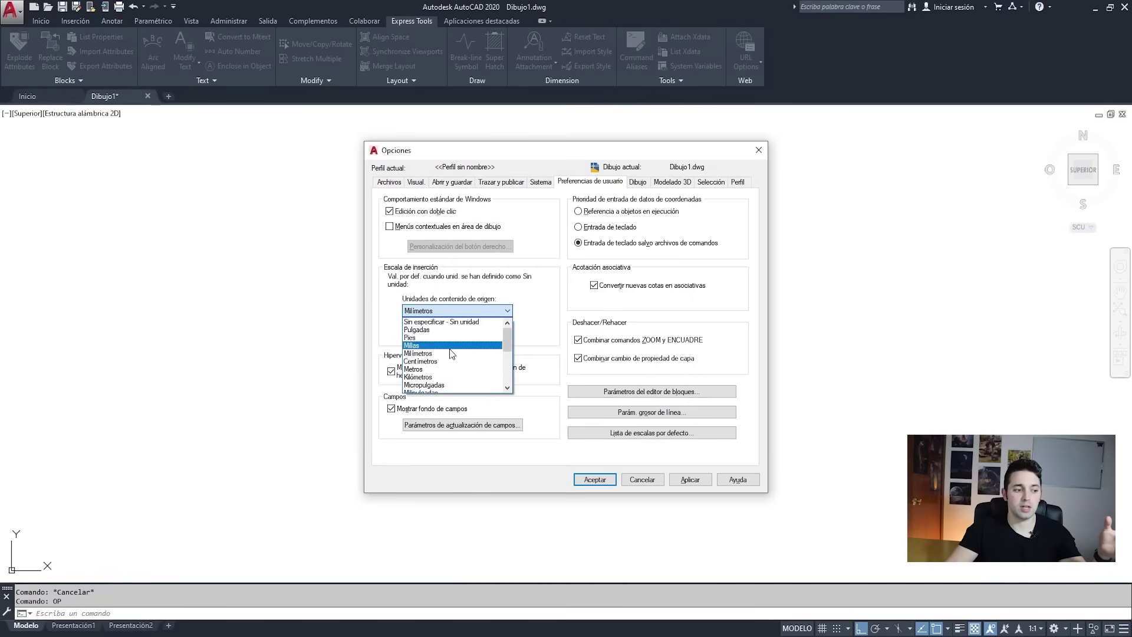
scroll(449, 353, up, 2)
click(451, 324)
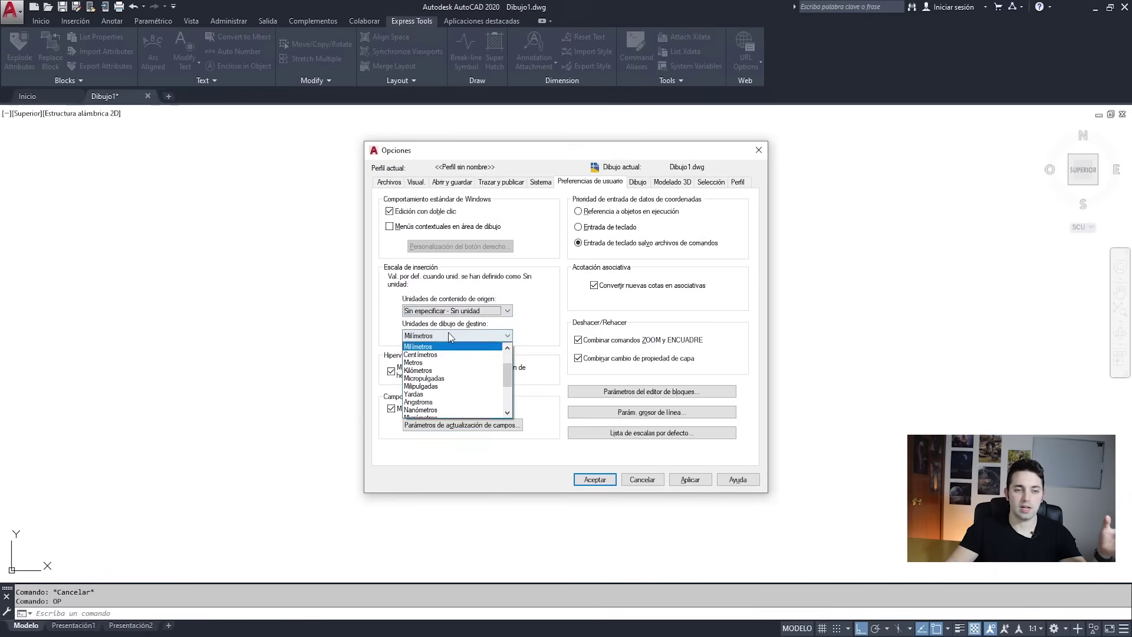
scroll(443, 363, up, 3)
click(441, 350)
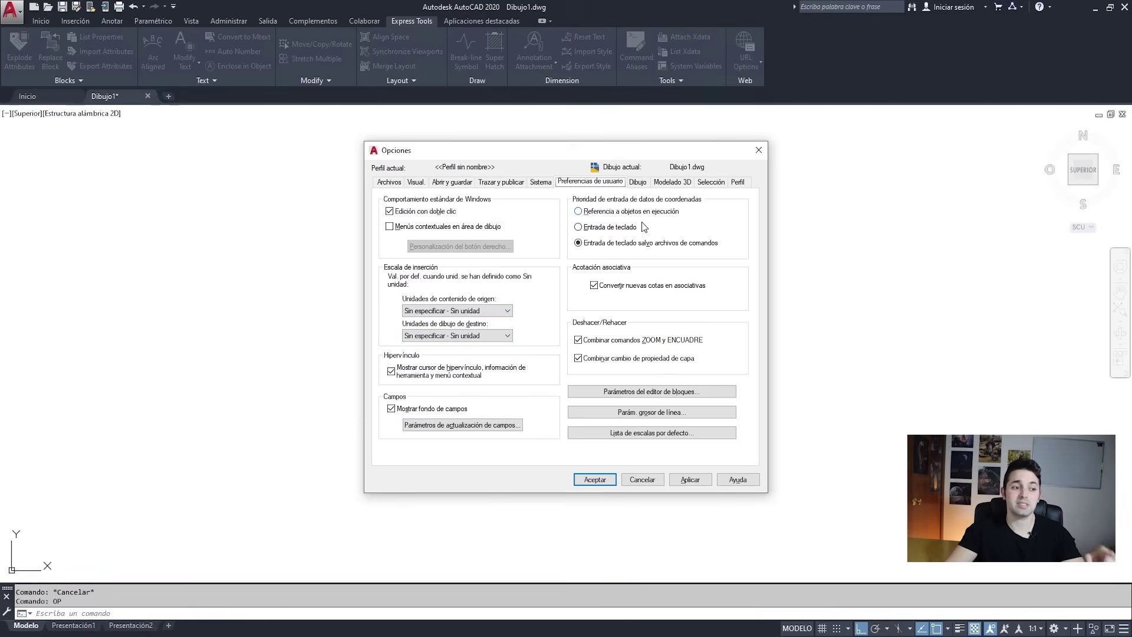
click(636, 183)
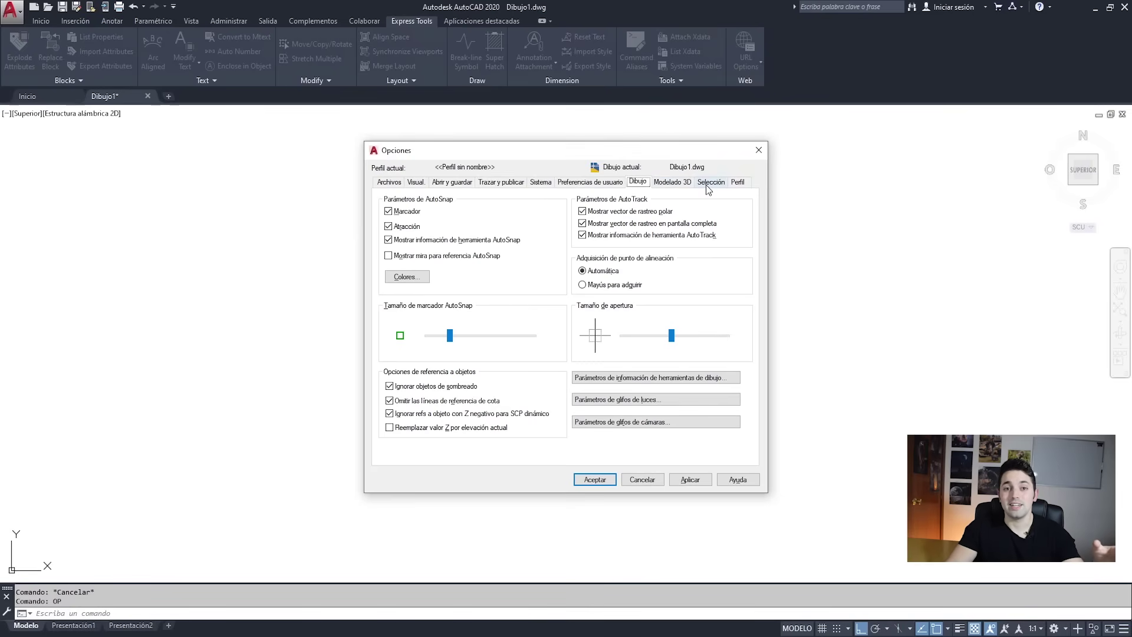
click(737, 182)
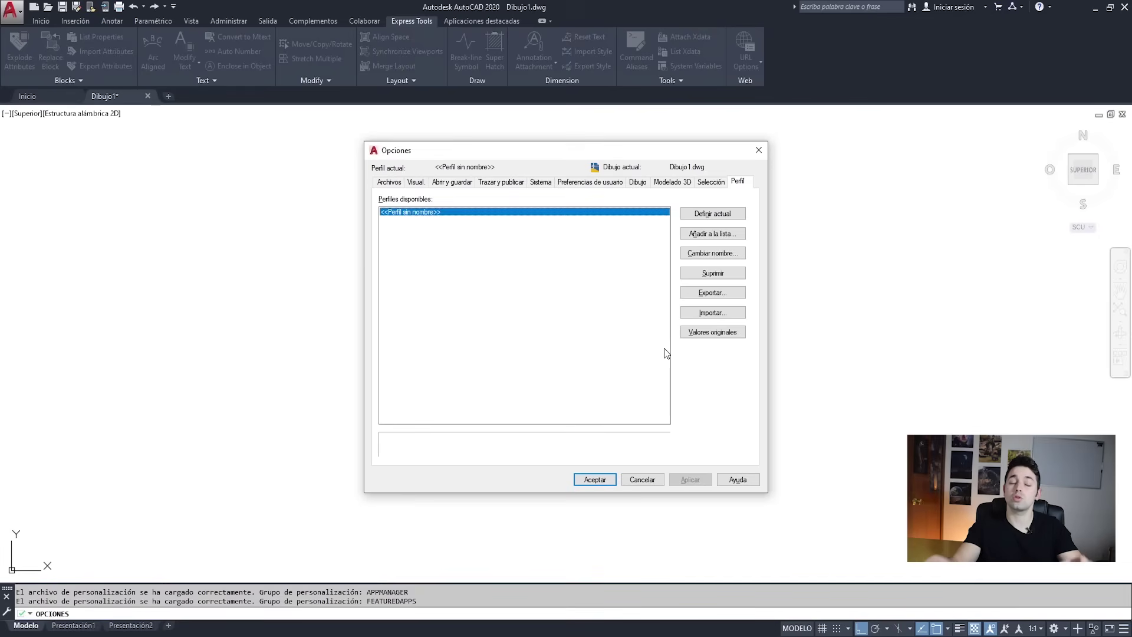
Add a new profile named CursoAutoCADNivelBásico
click(713, 232)
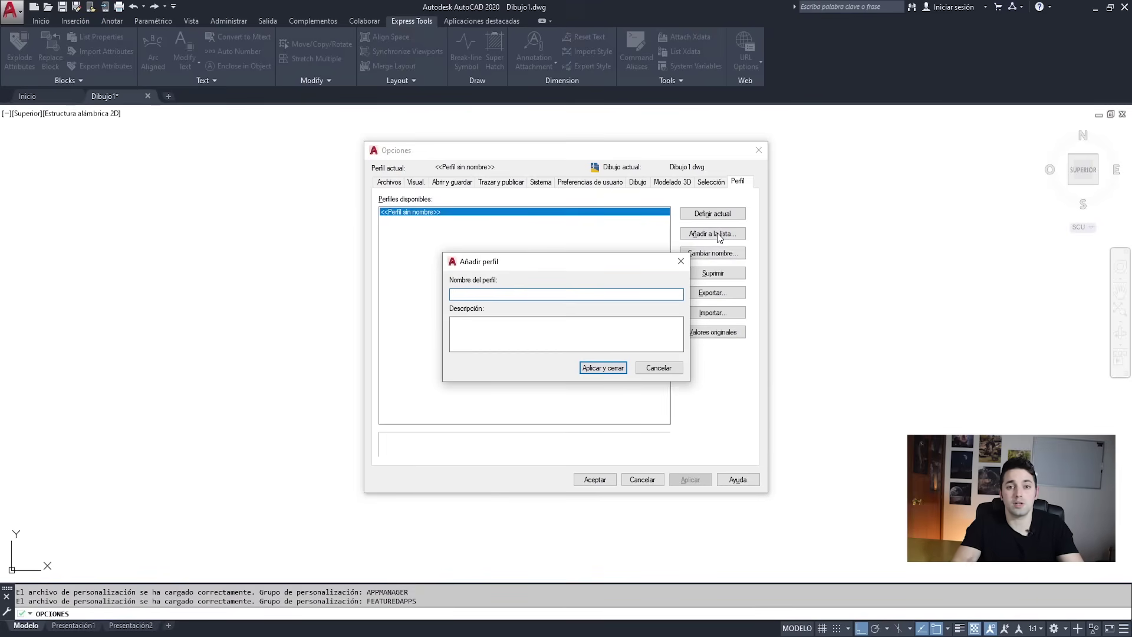
text(CursoAutoCADNivelBásico)
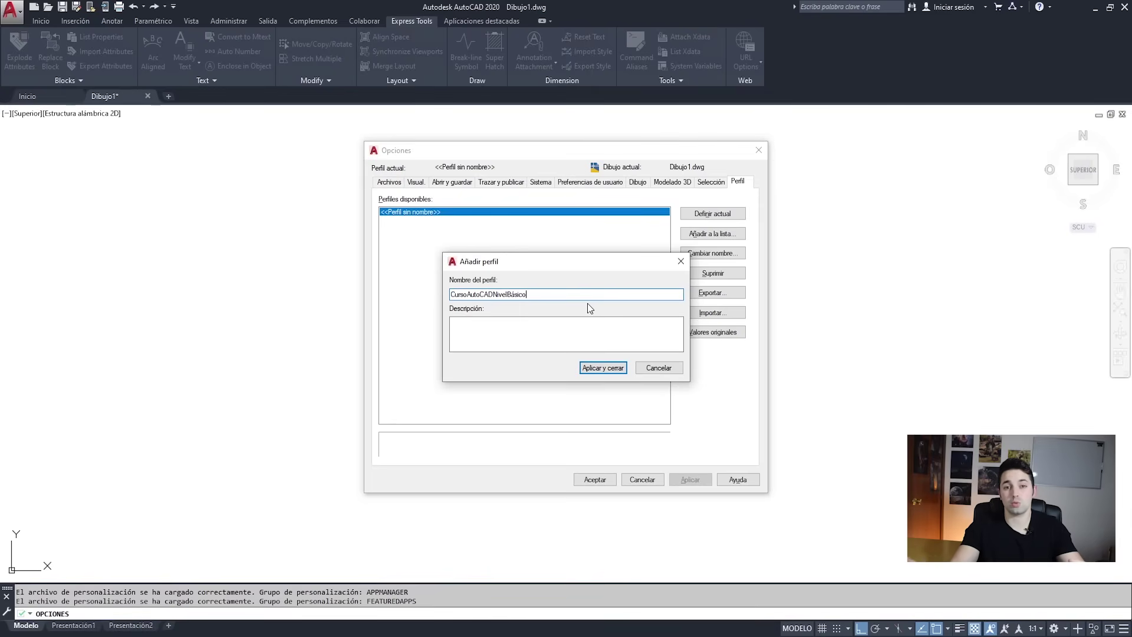
click(602, 368)
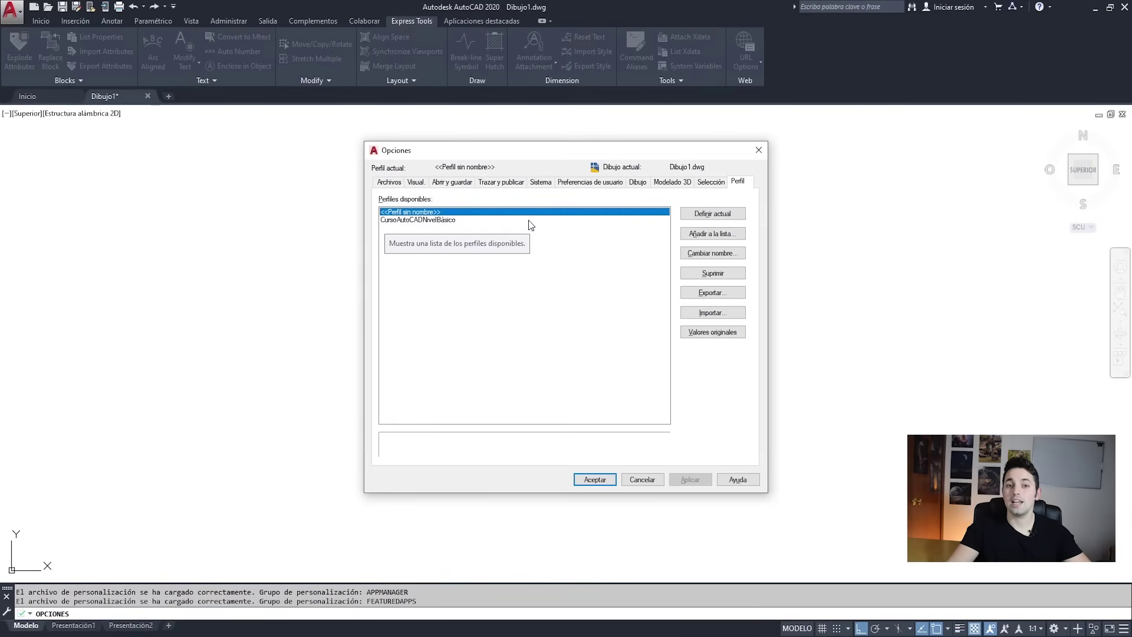
Make CursoAutoCADNivelBásico the current profile, review the settings, and accept the Options
click(529, 222)
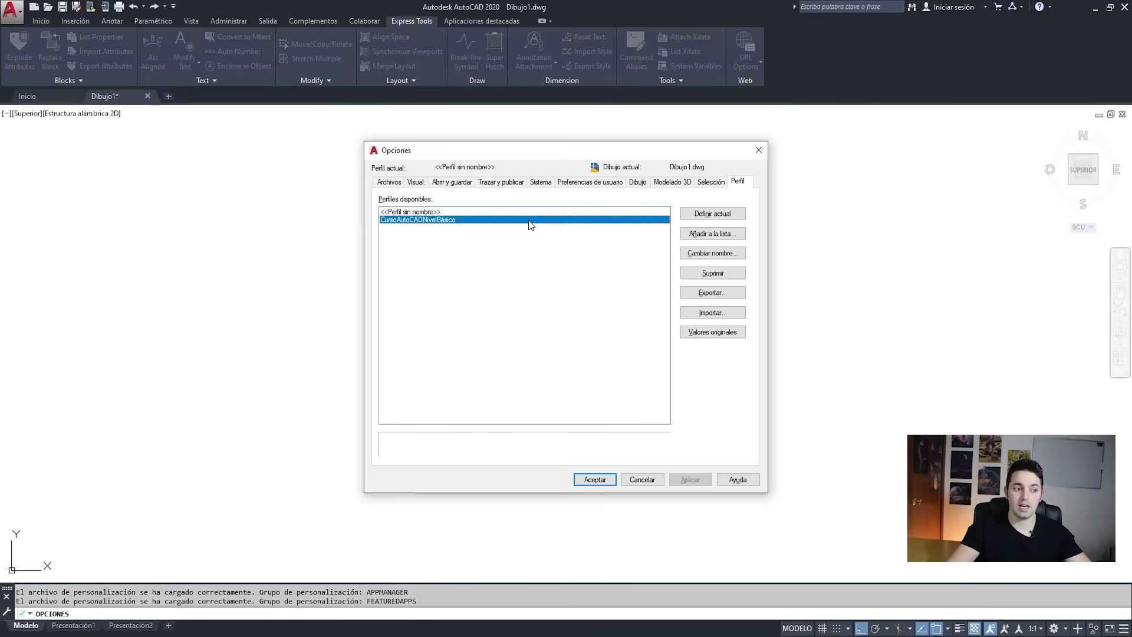
click(718, 213)
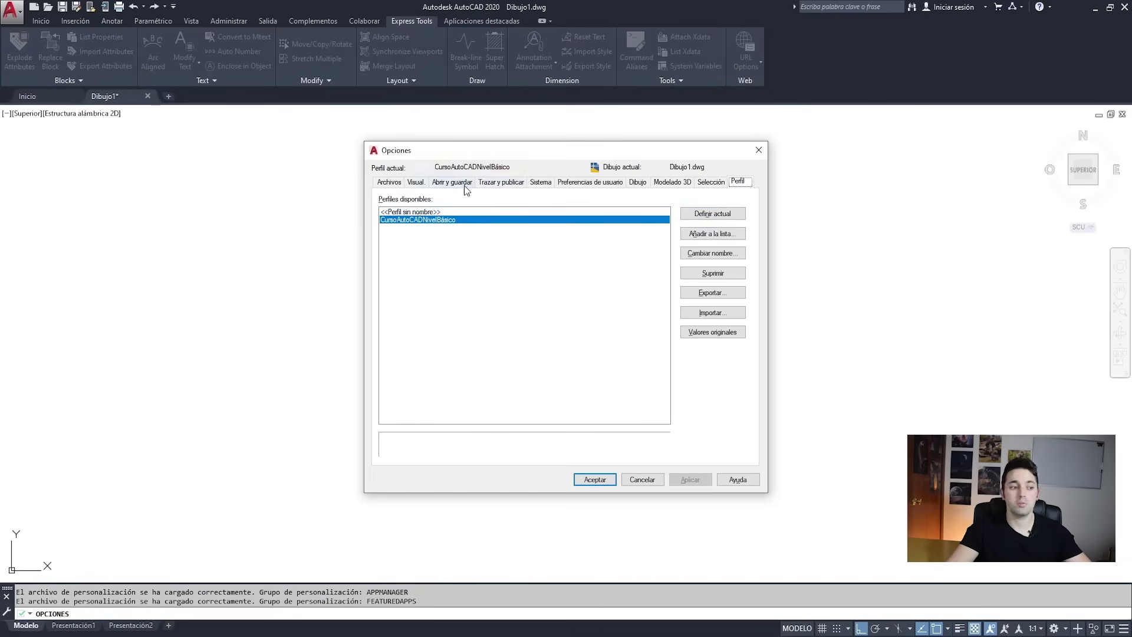
click(487, 182)
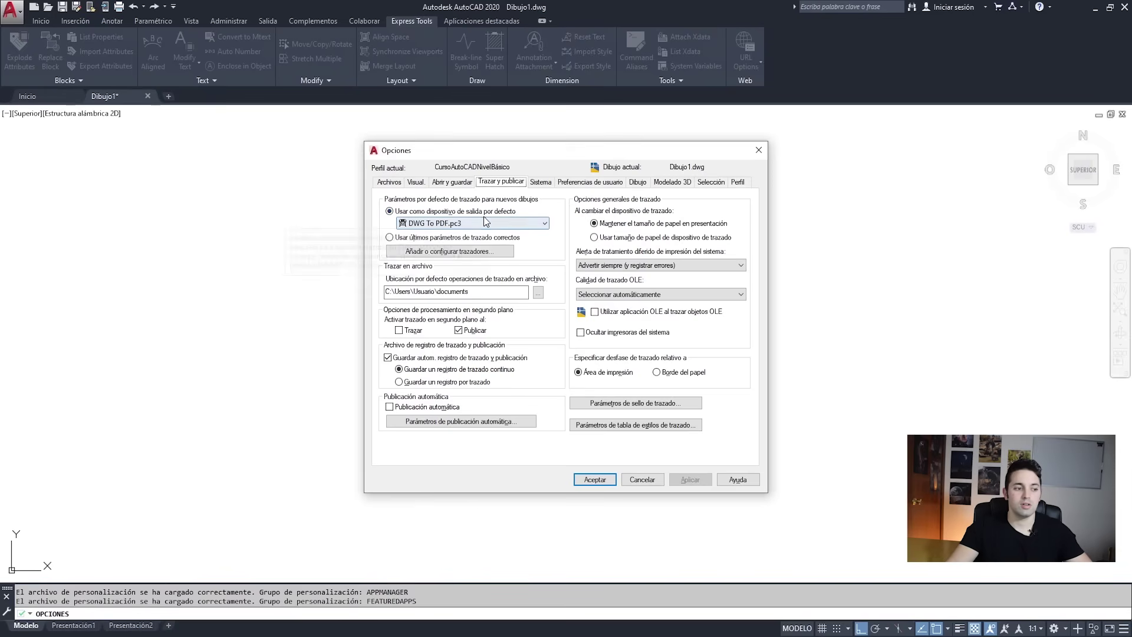
click(416, 183)
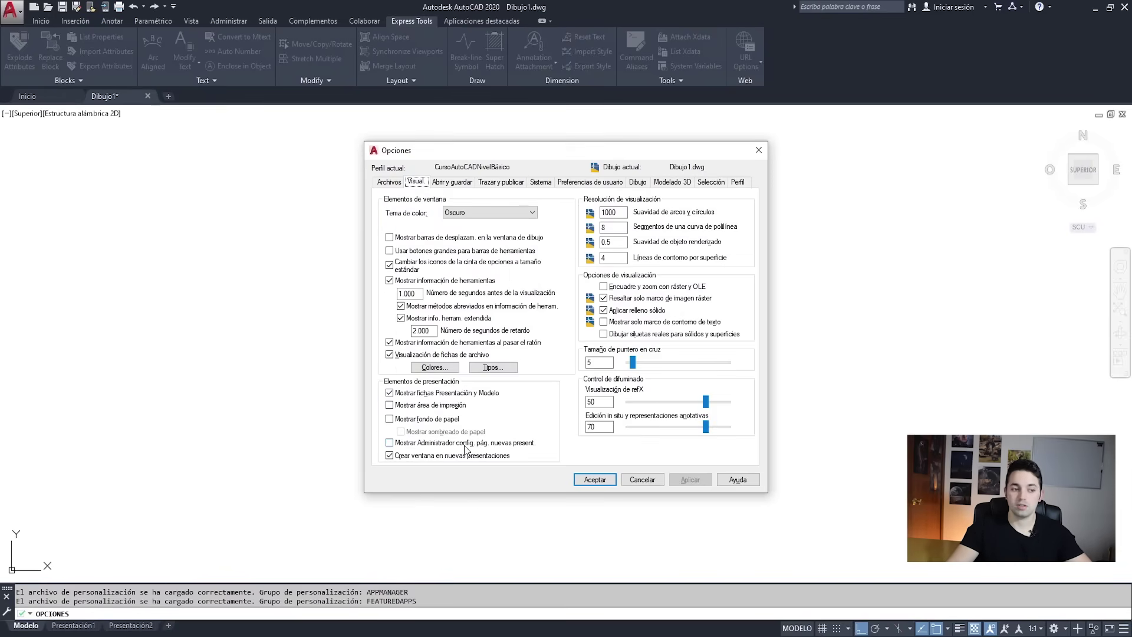
click(596, 481)
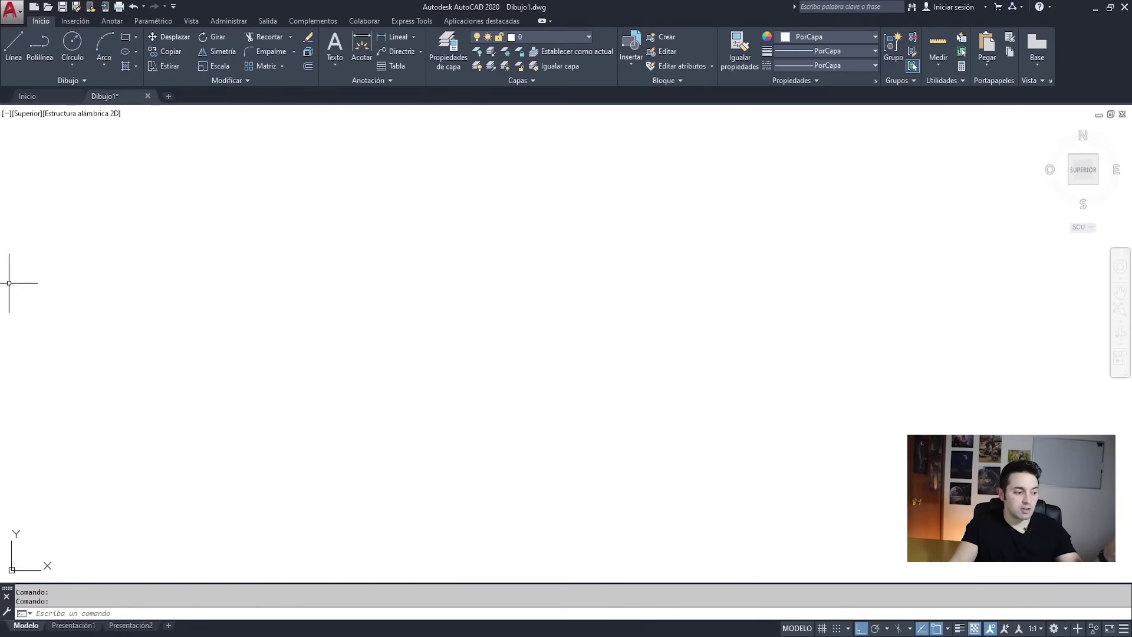
click(73, 625)
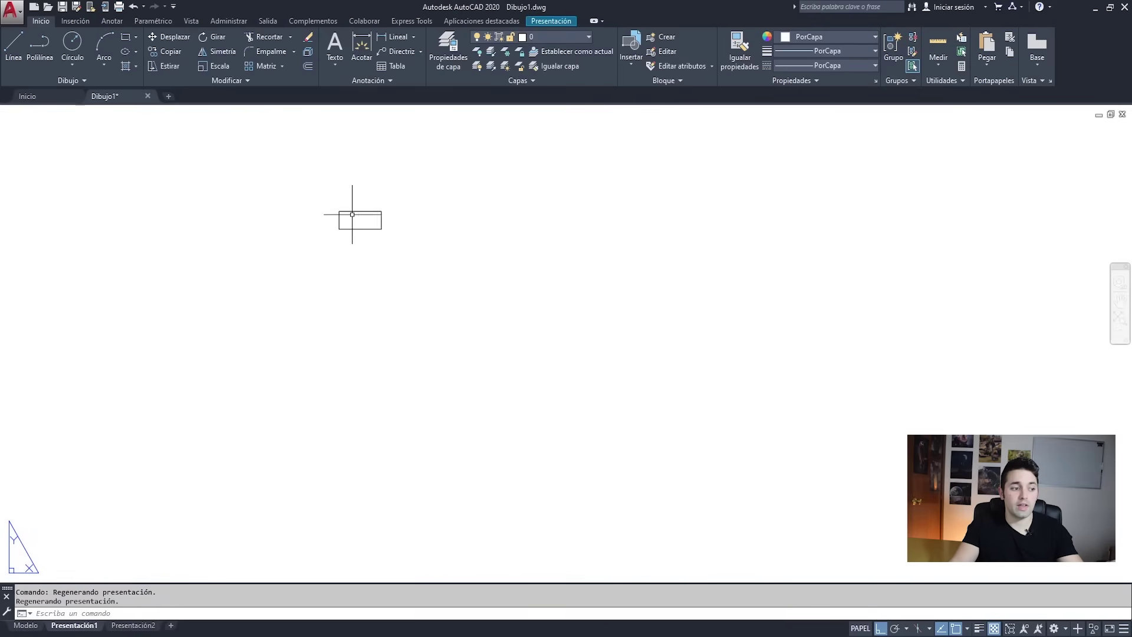
middle_drag(391, 273, 589, 250)
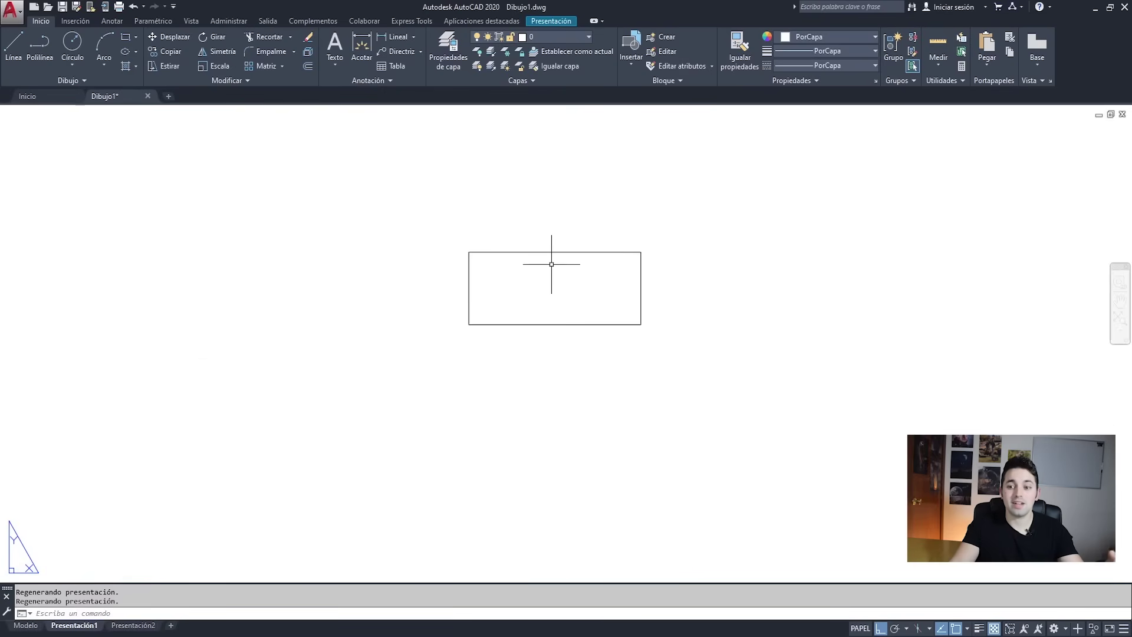
scroll(550, 260, up, 2)
drag(575, 221, 544, 253)
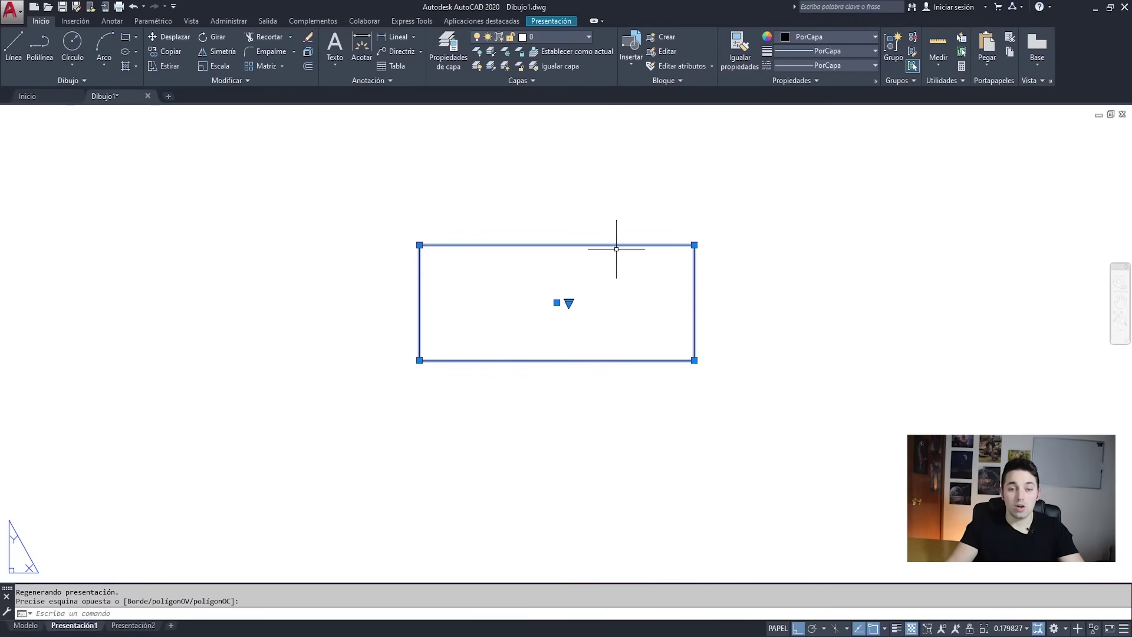
key(Escape)
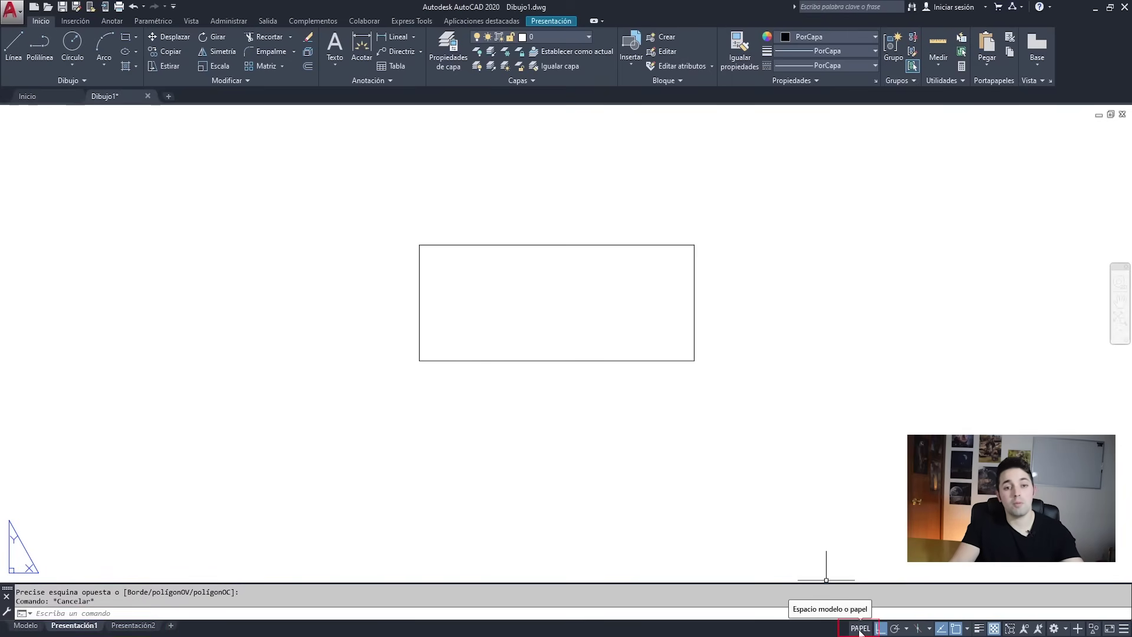
click(25, 625)
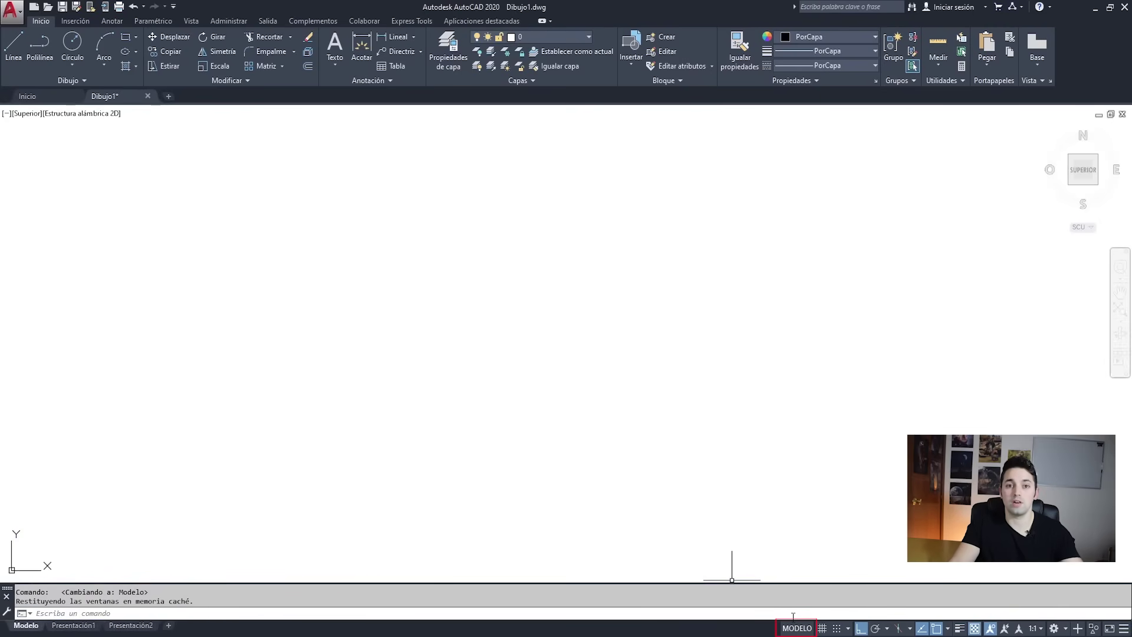
Delete all leftover objects from model space and open the layer manager with CA
key(ctrl+a)
key(Delete)
key(Escape)
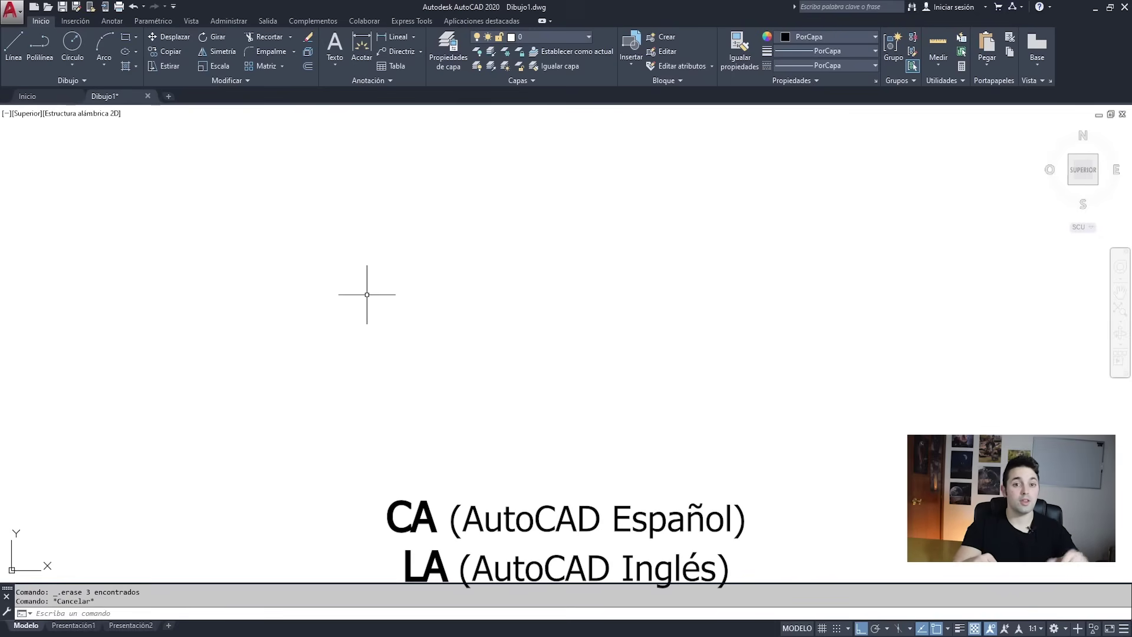
text(ca)
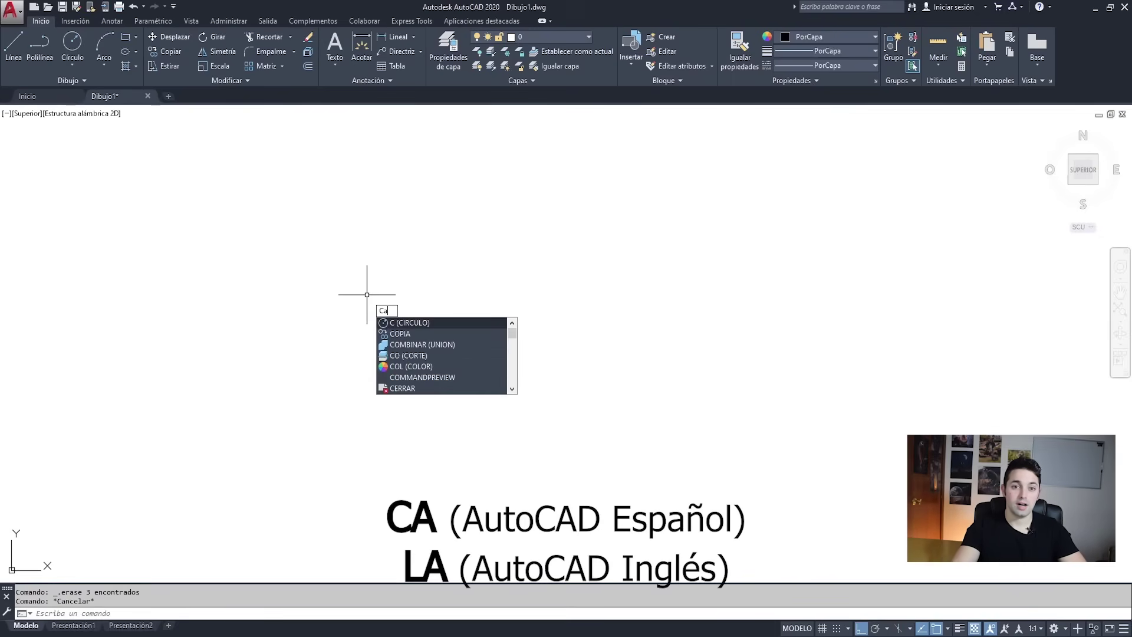
key(Return)
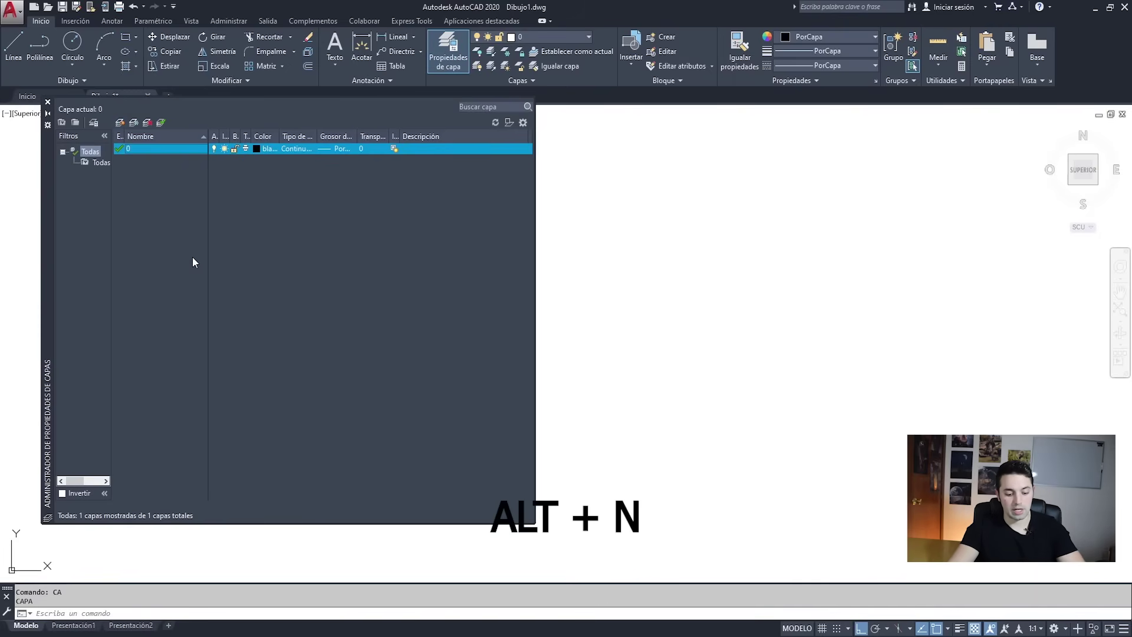
Create layers _ARISTA, _SECCIÓN, _CARPINTERÍA, _SANITARIOS, _MOBILIARIO, _PROYECCIÓN and _DISCONTÍNUA
key(alt+n)
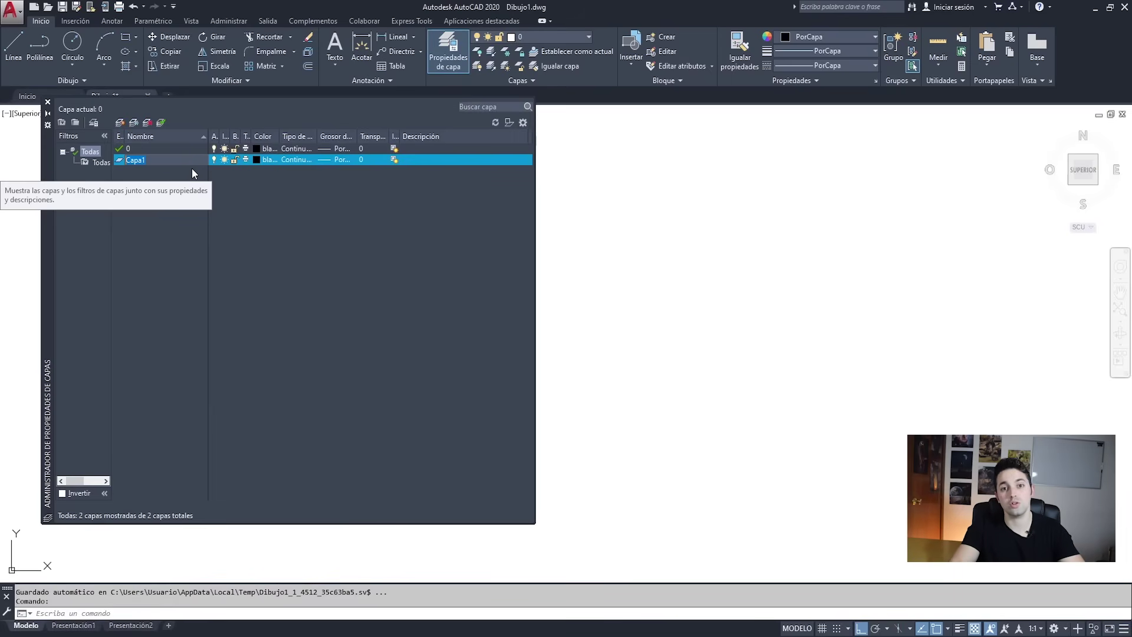
text(_ARISTA)
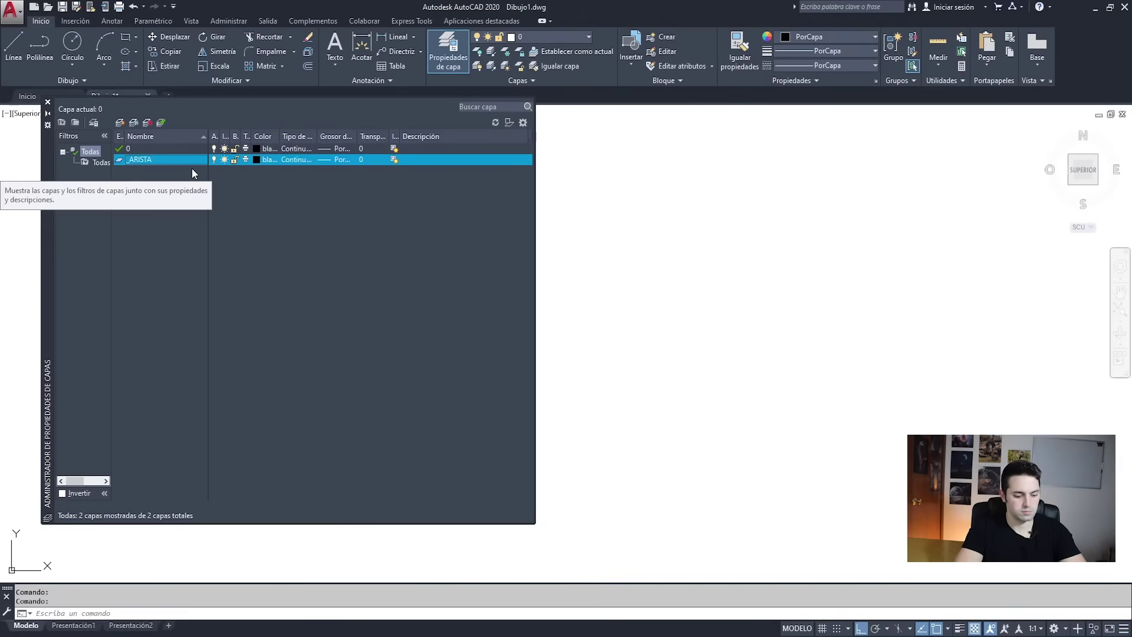
text(,_SECCIÓN,_CARPINTERÍA,)
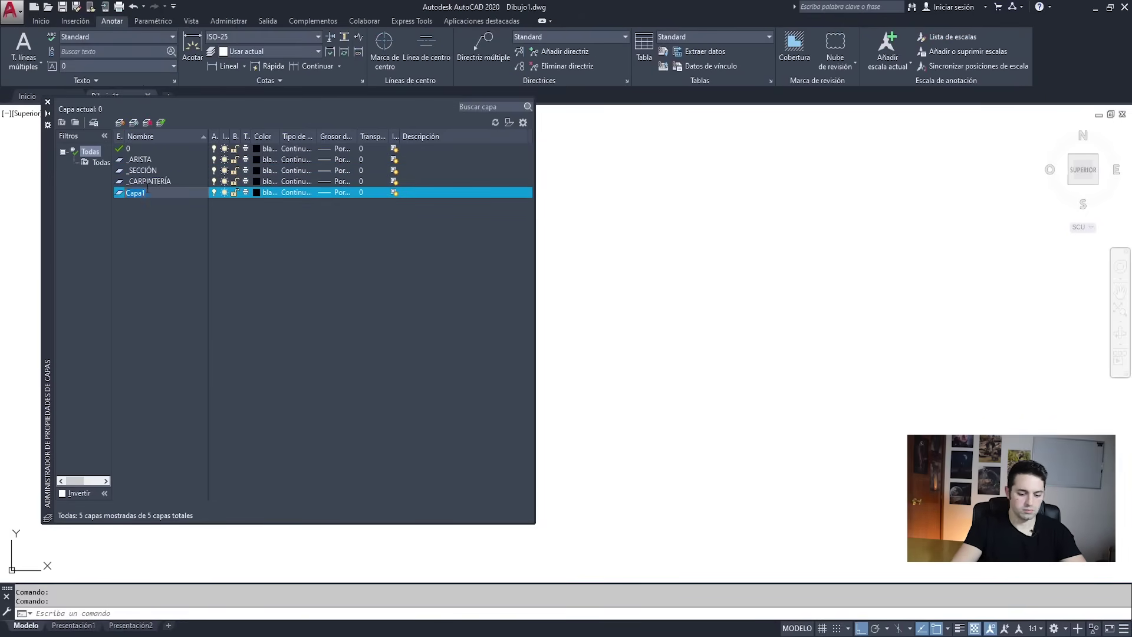
text(_SANITARIOS,_MOBILIARIO,_PROYECCIÓN,)
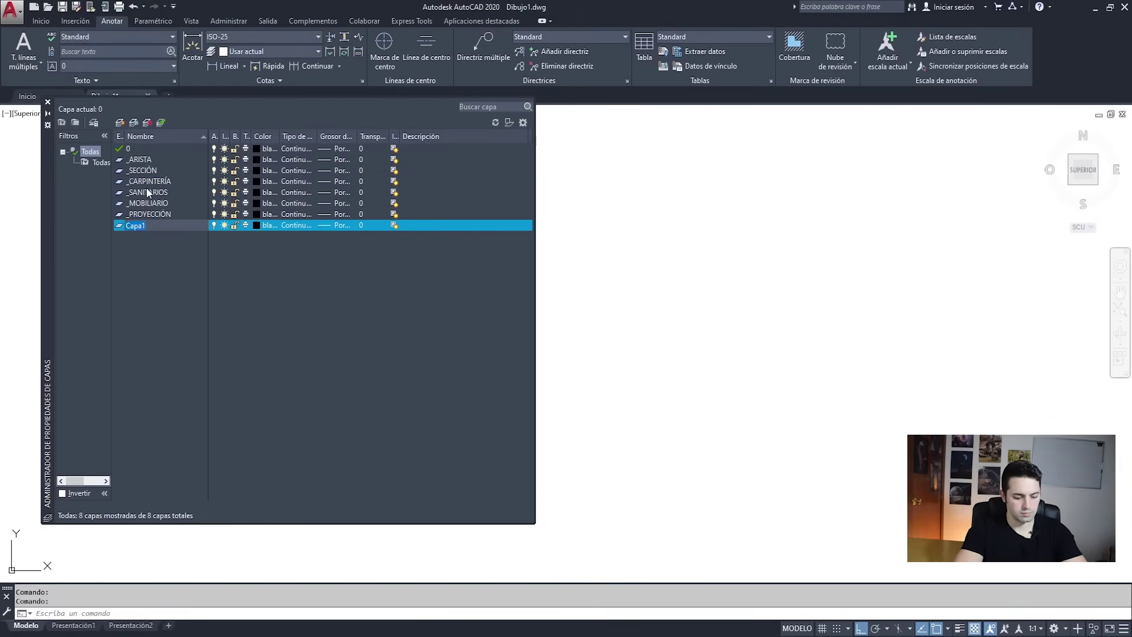
text(_DISCONTÍNUA)
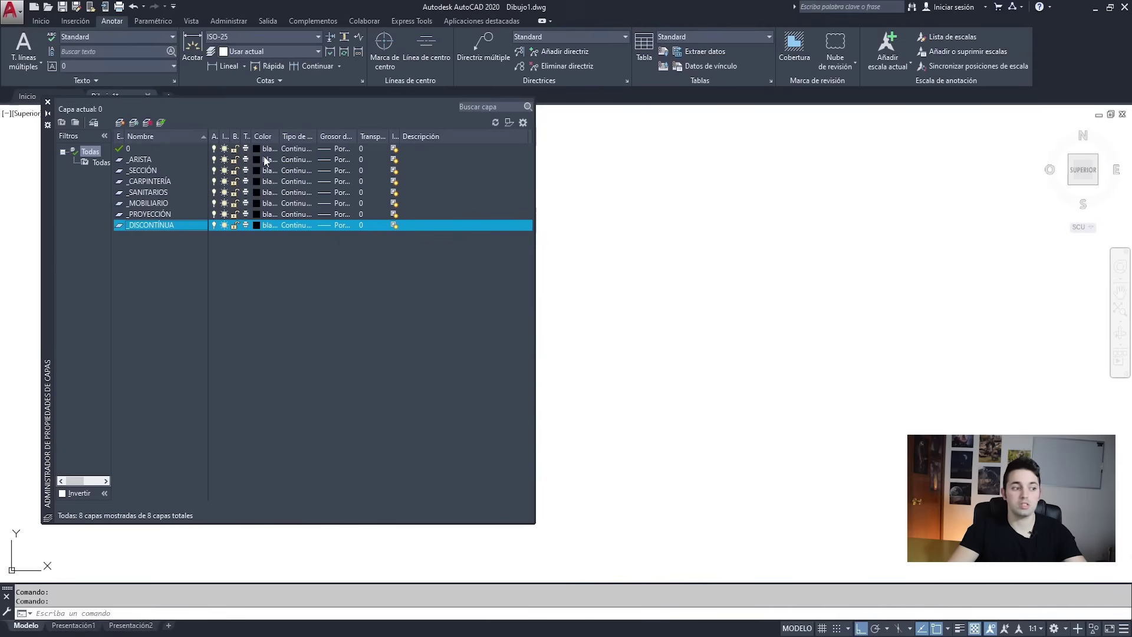
Colour the _ARISTA layer green, widening the columns so linetype names are readable
drag(277, 135, 311, 134)
click(181, 159)
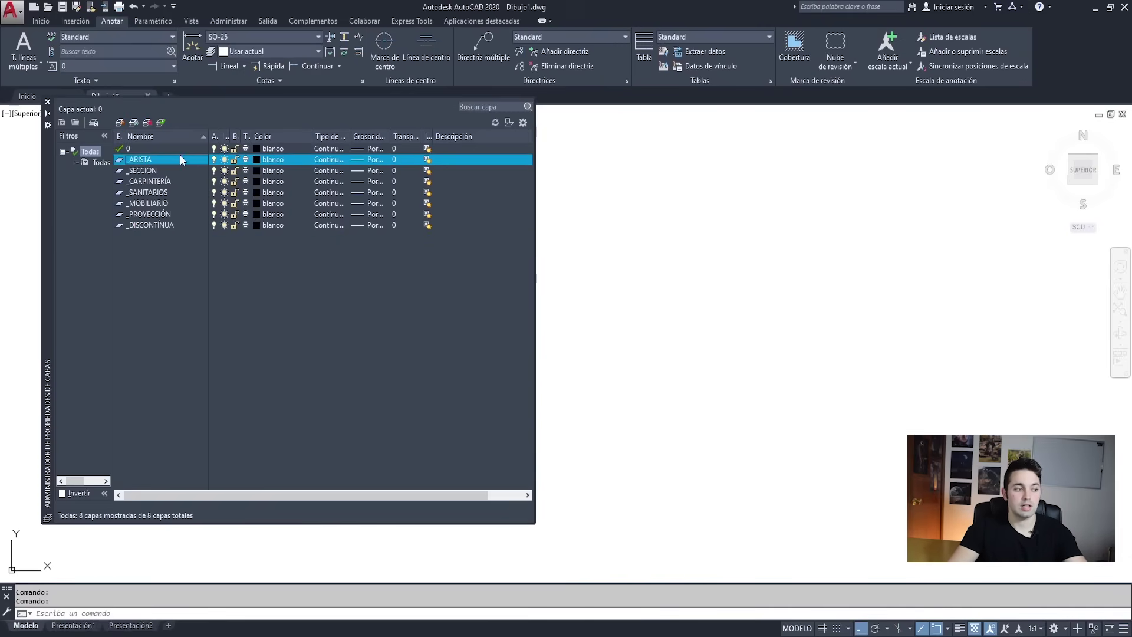
click(256, 162)
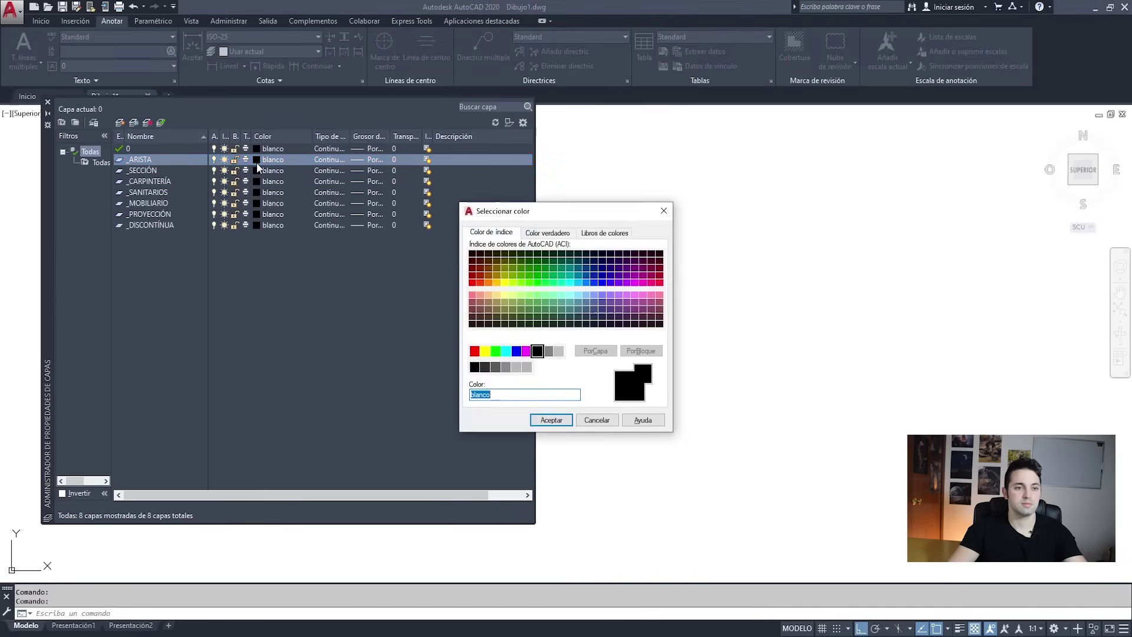
mouse_move(483, 351)
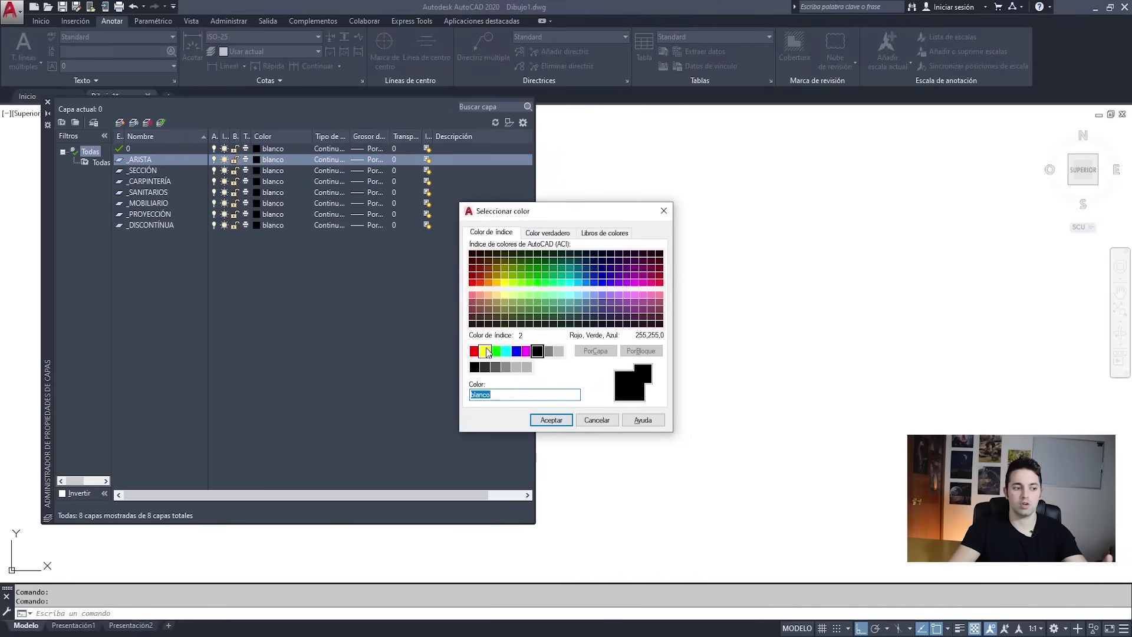
click(495, 350)
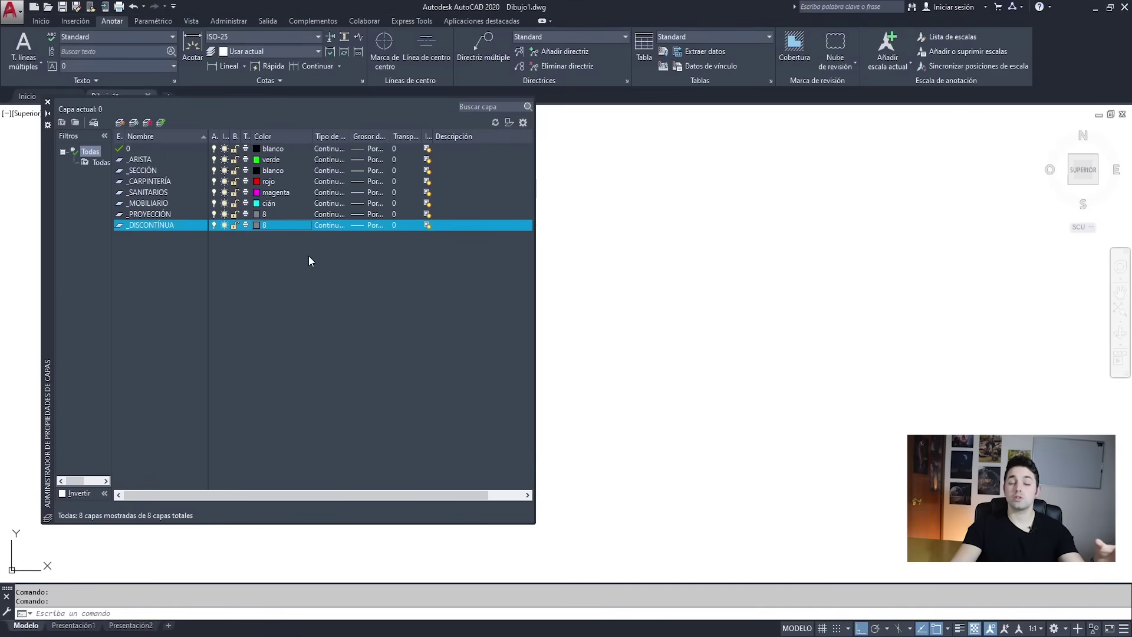
drag(312, 136, 293, 136)
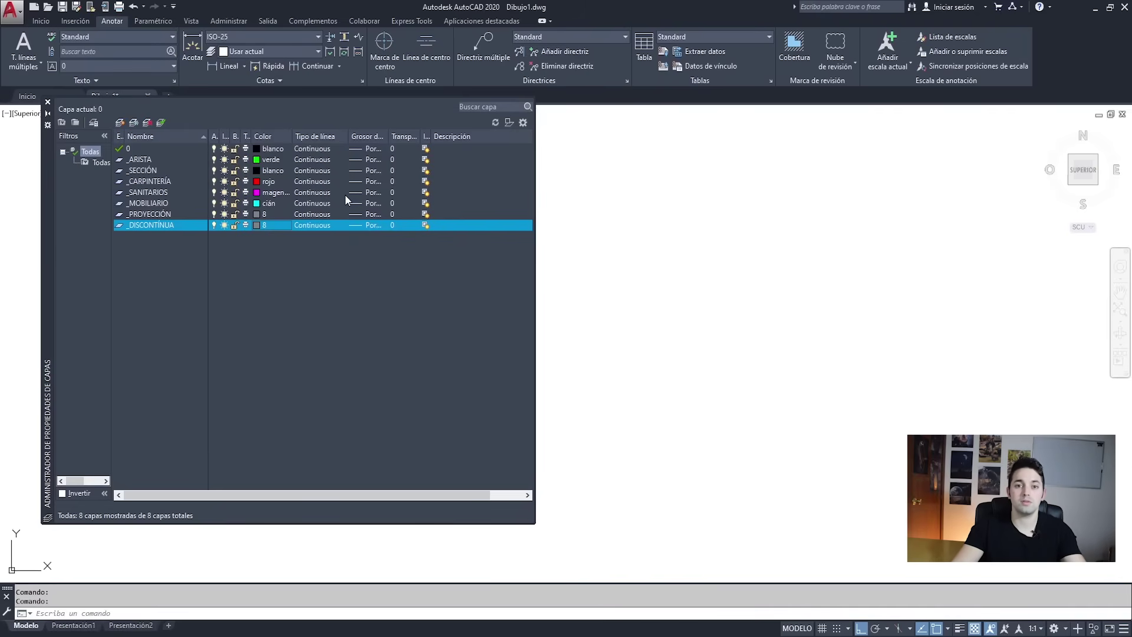
Load TRAZOS2, assign it to the _DISCONTINUA layer, and close the layer manager
click(305, 226)
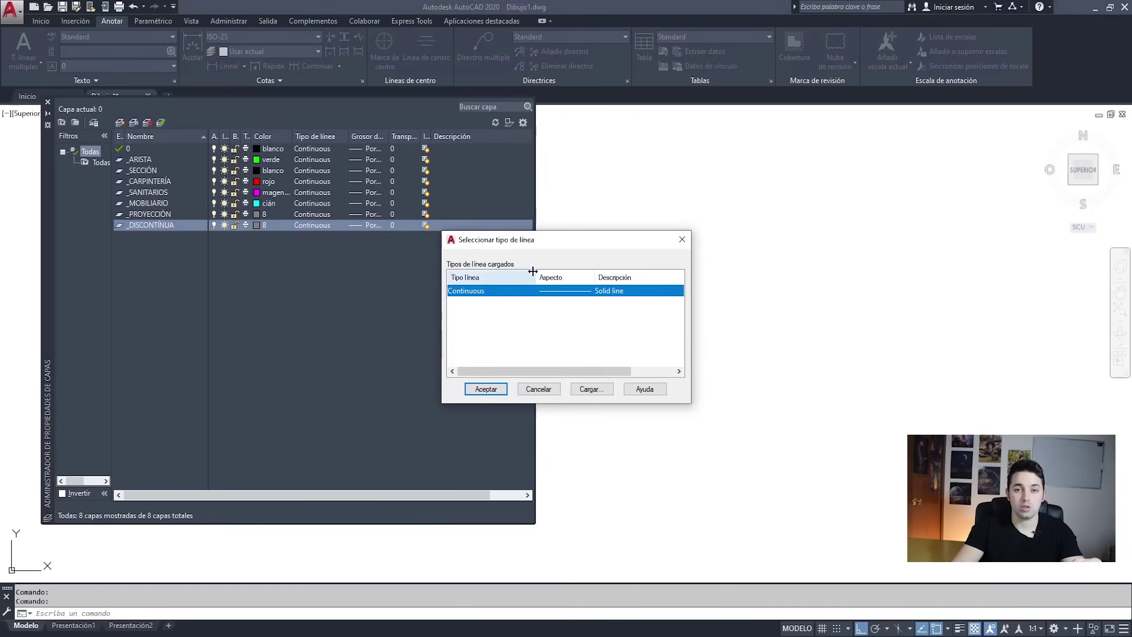
click(594, 391)
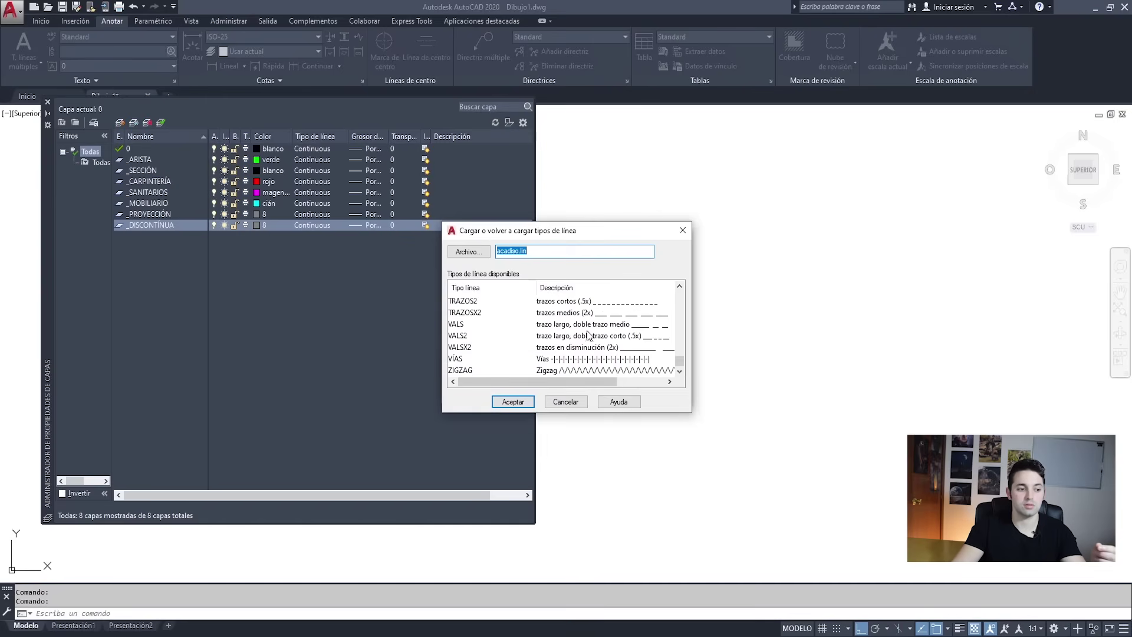
click(602, 304)
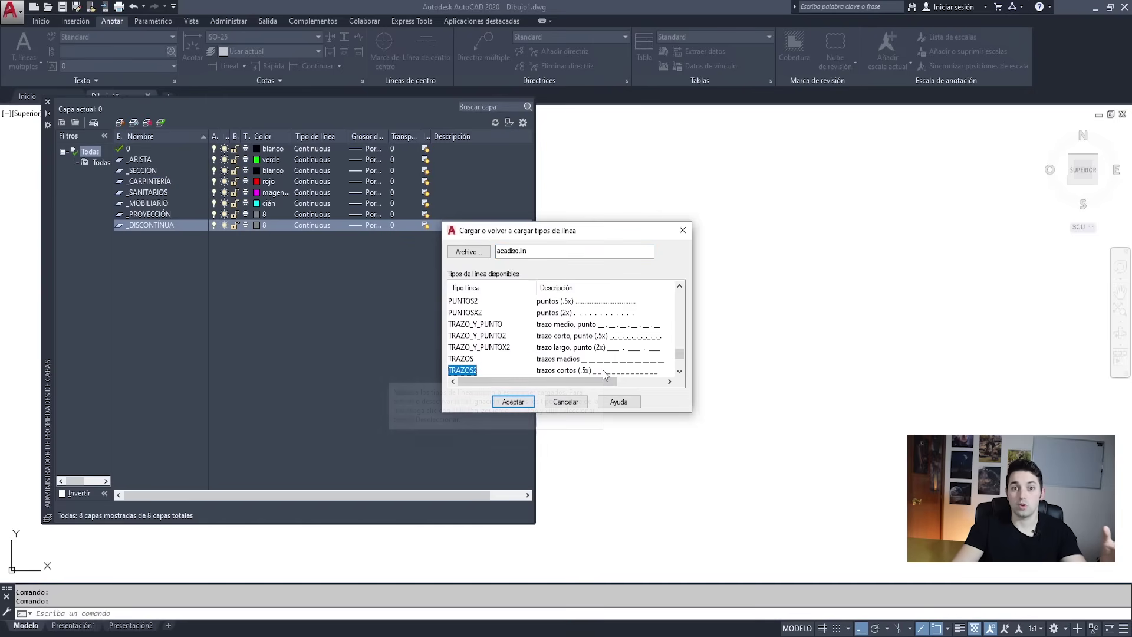
click(515, 404)
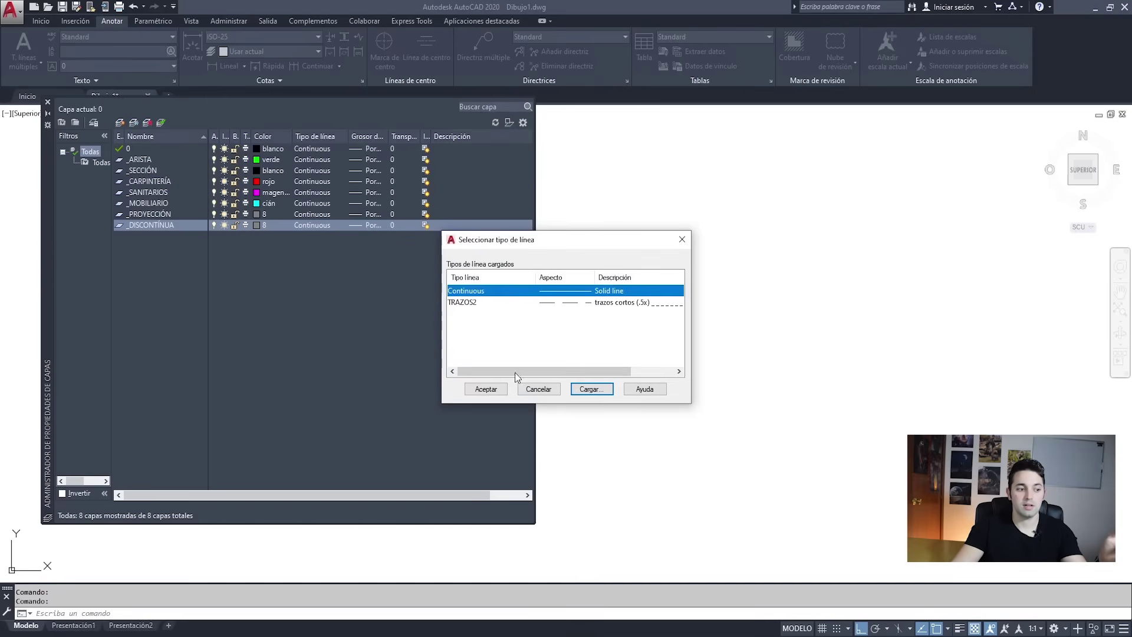
click(485, 303)
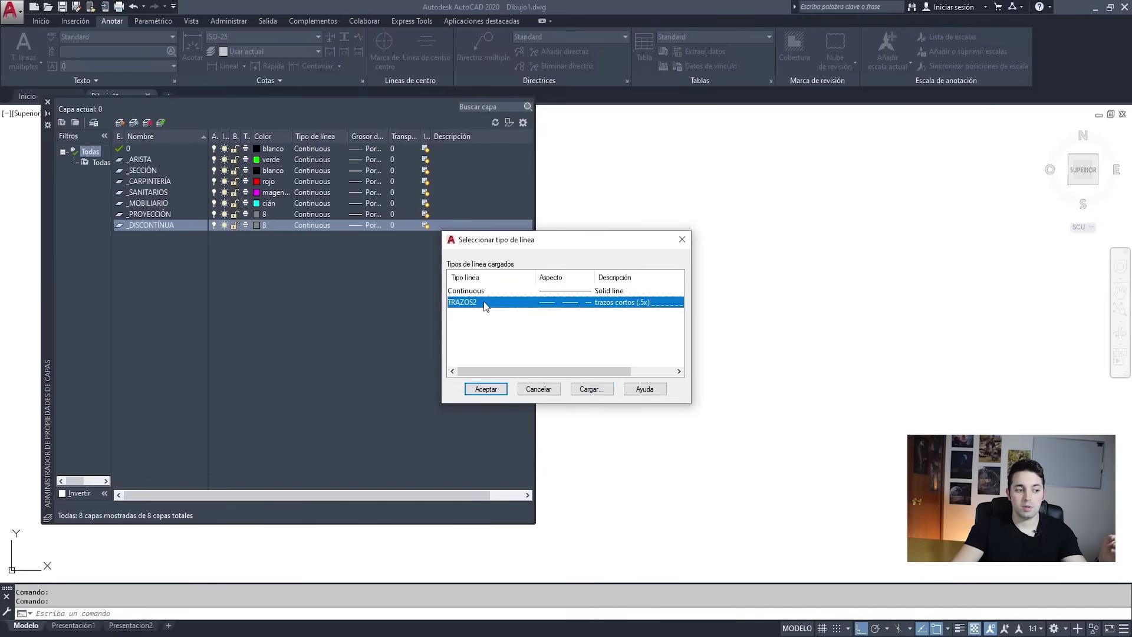
click(486, 389)
click(48, 102)
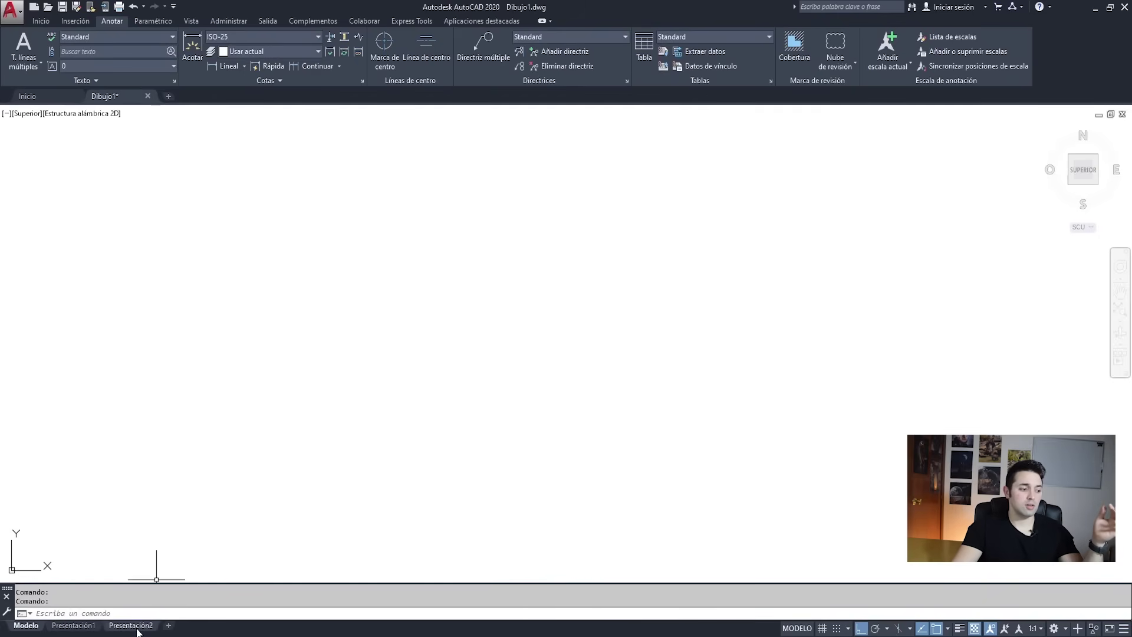
mouse_move(130, 625)
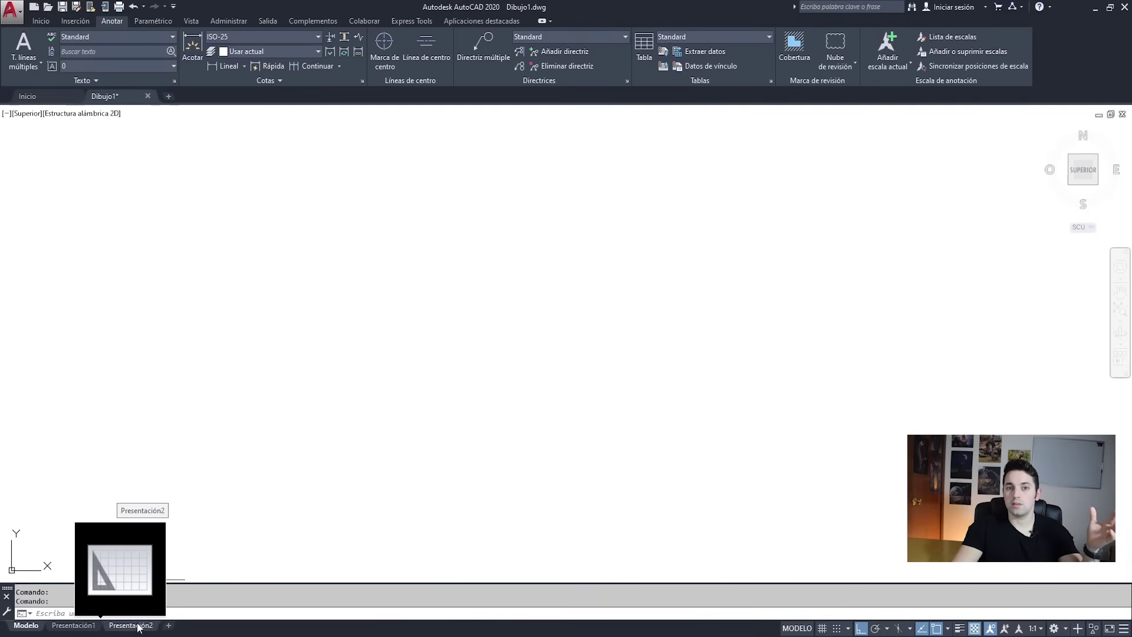
Rename the Presentación2 layout to NO ELIMINAR DATOS PLANTILLA
click(139, 627)
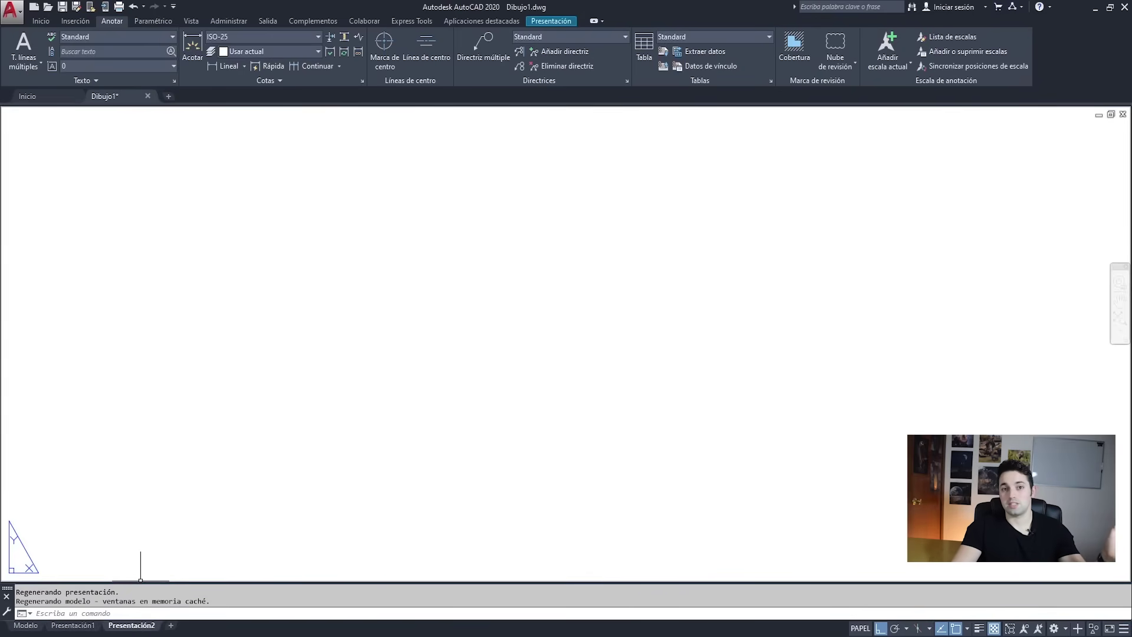
right_click(133, 628)
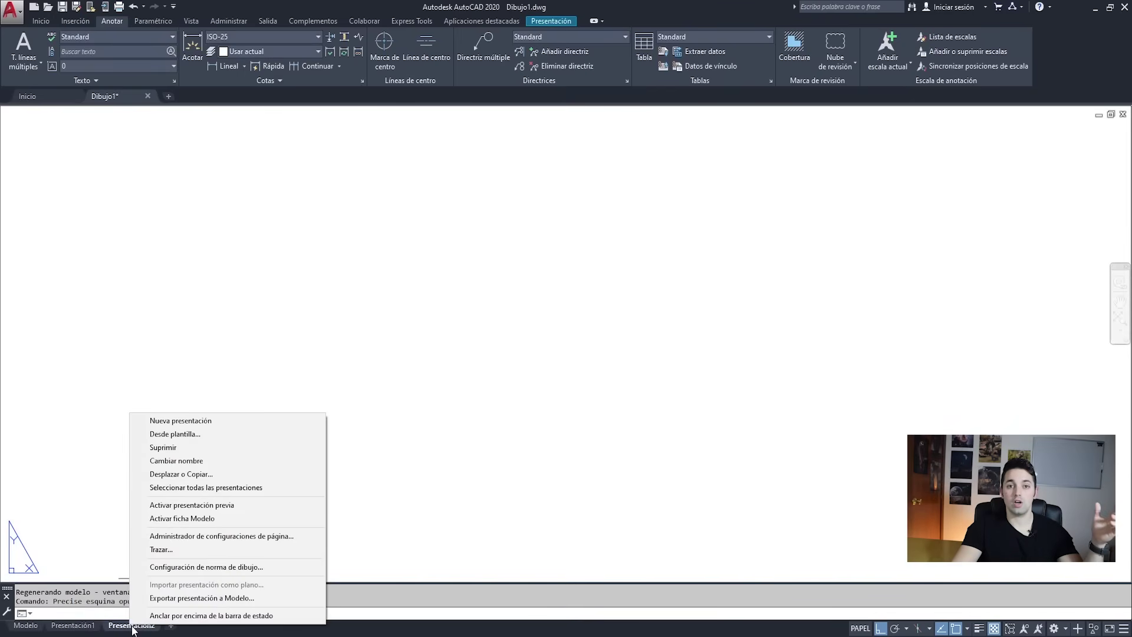
click(204, 465)
text(NO)
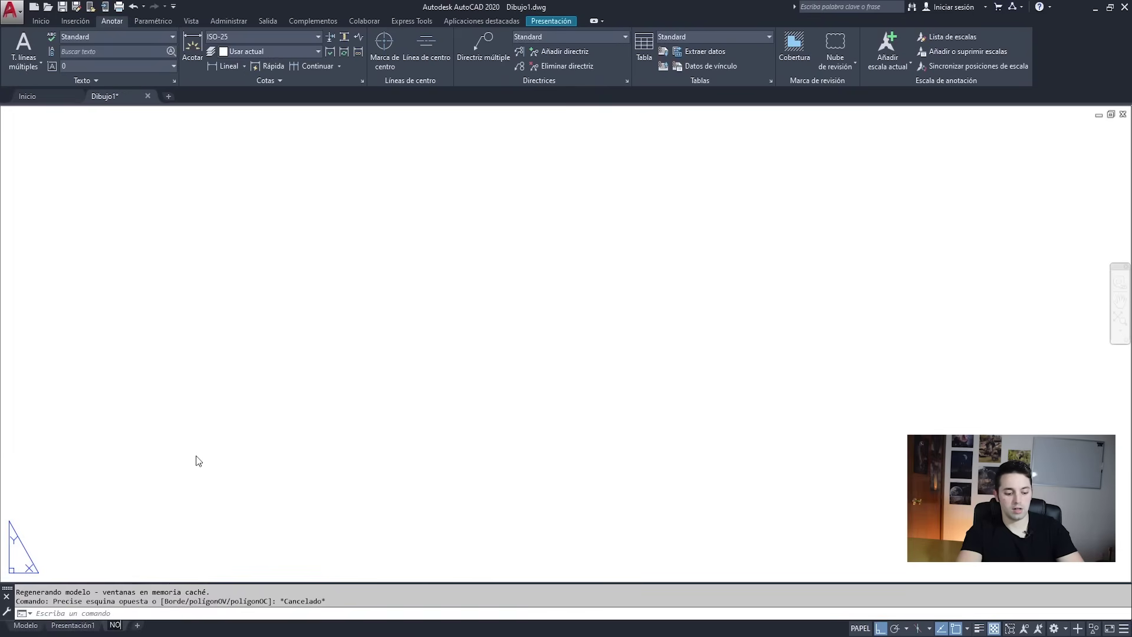
text( ELIMINAR DAT)
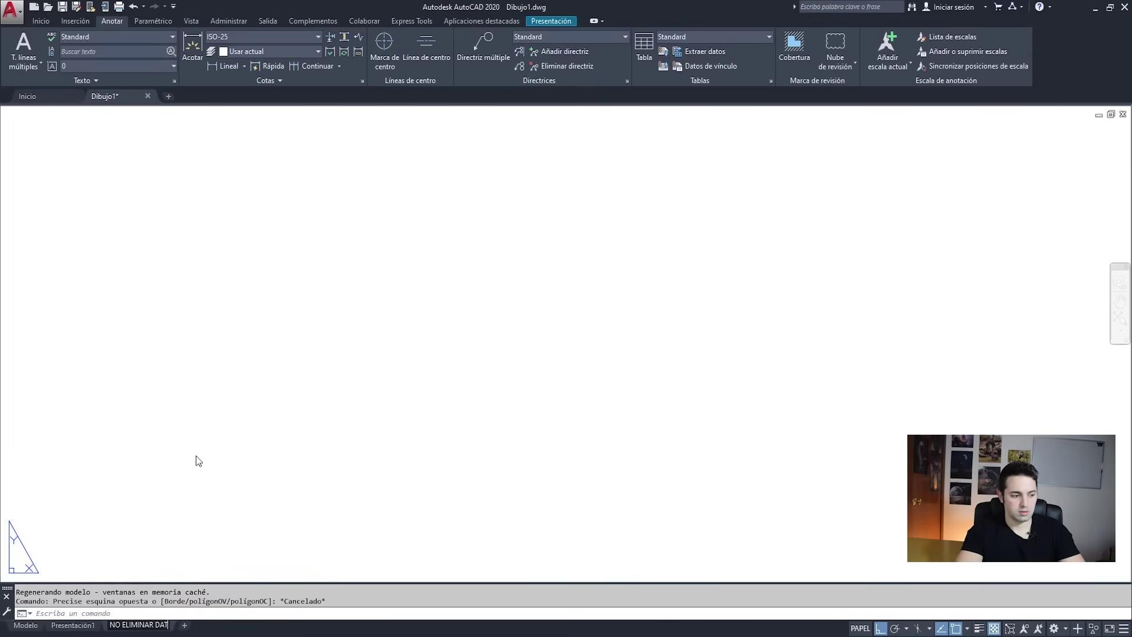
text(OS PLANTILLA)
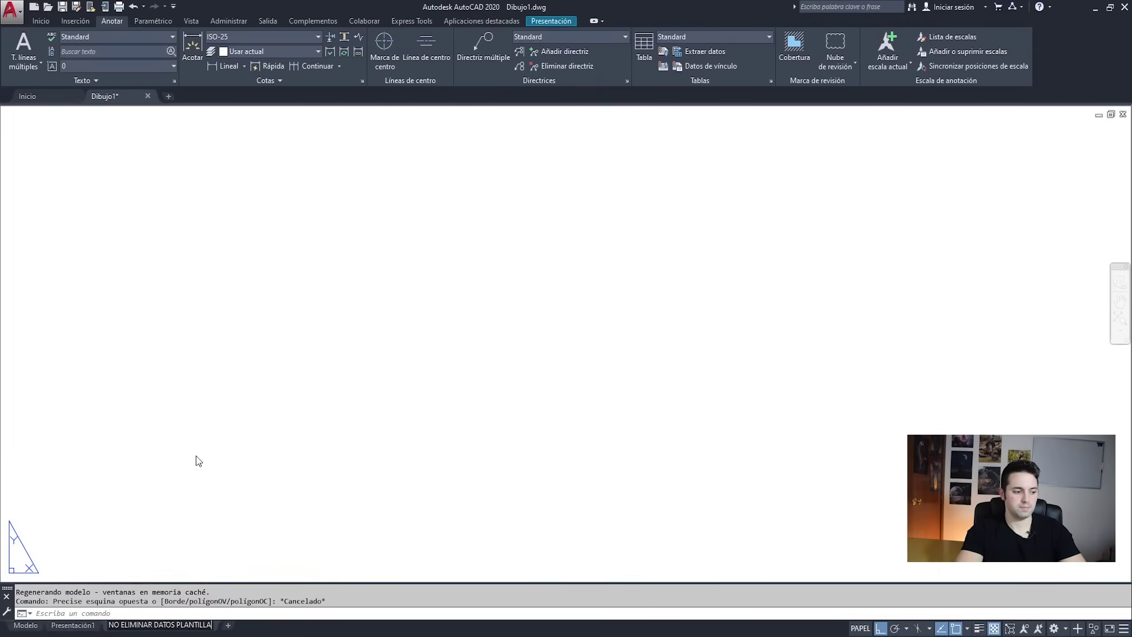
key(Return)
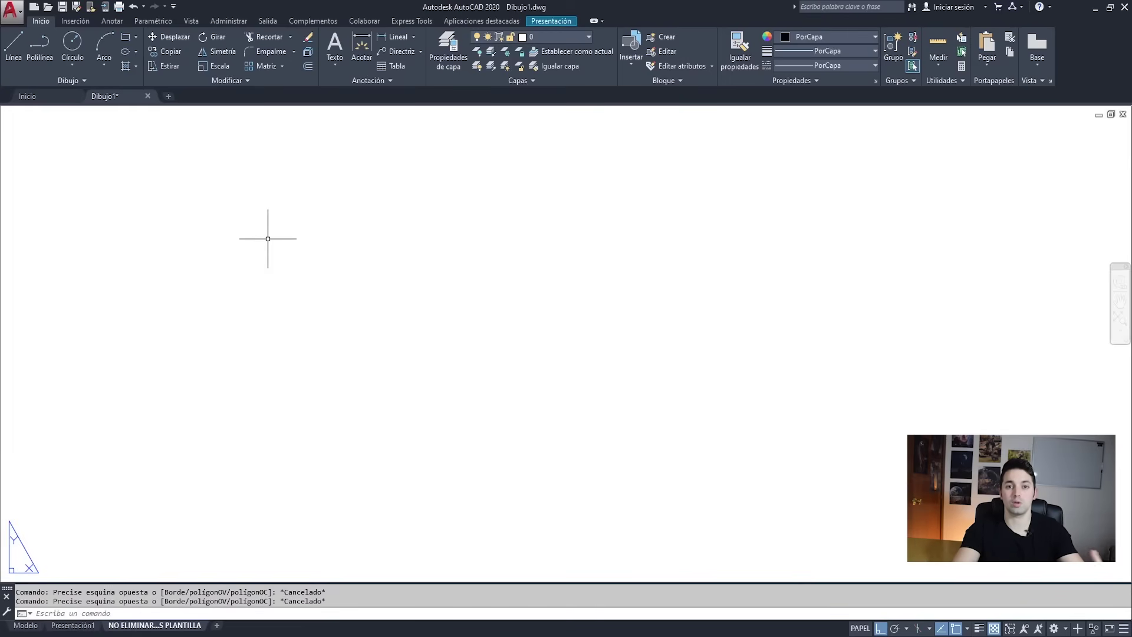
Draw a 100-unit horizontal line on the layout
key(Escape)
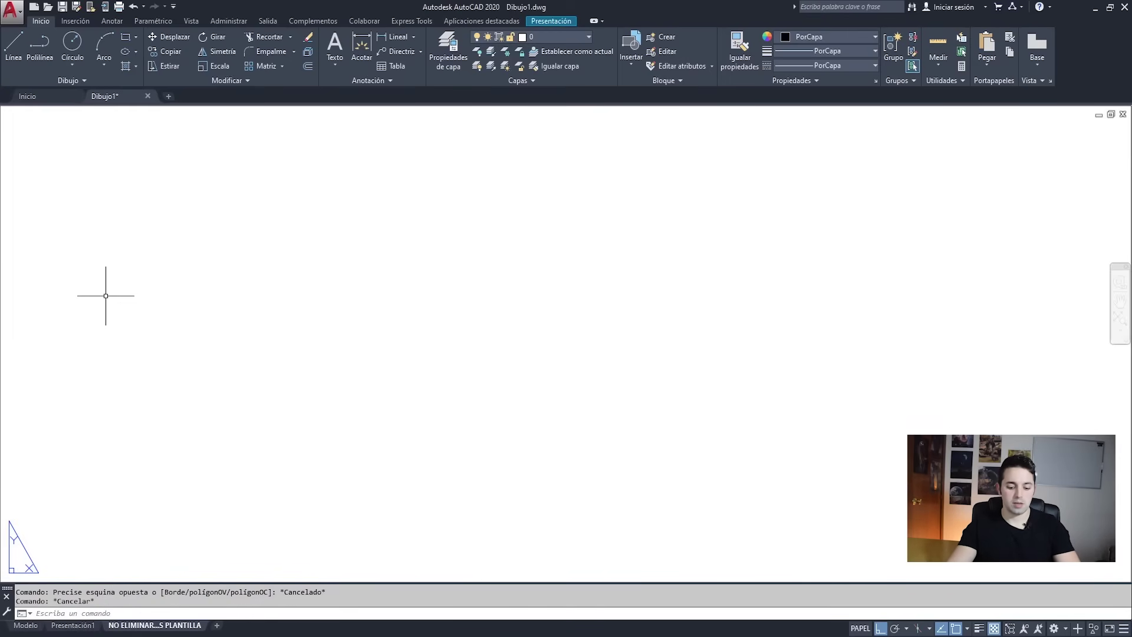
text(l)
key(Return)
click(227, 228)
text(100)
key(Return)
key(Escape)
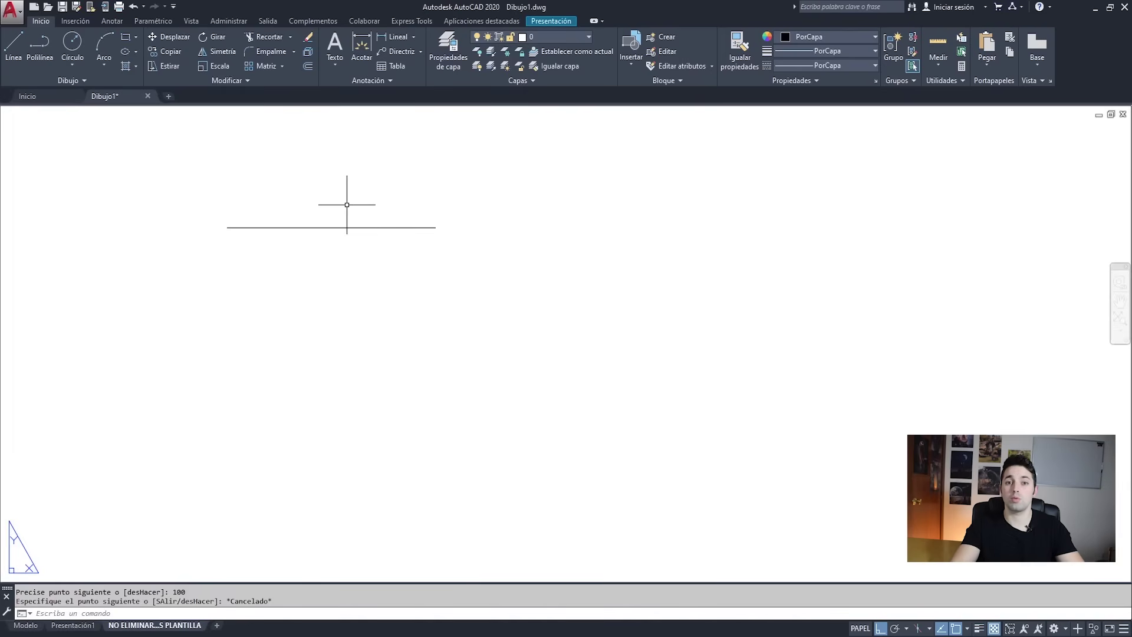
Copy the line 10 units straight down from its midpoint
key(Escape)
click(458, 197)
click(395, 271)
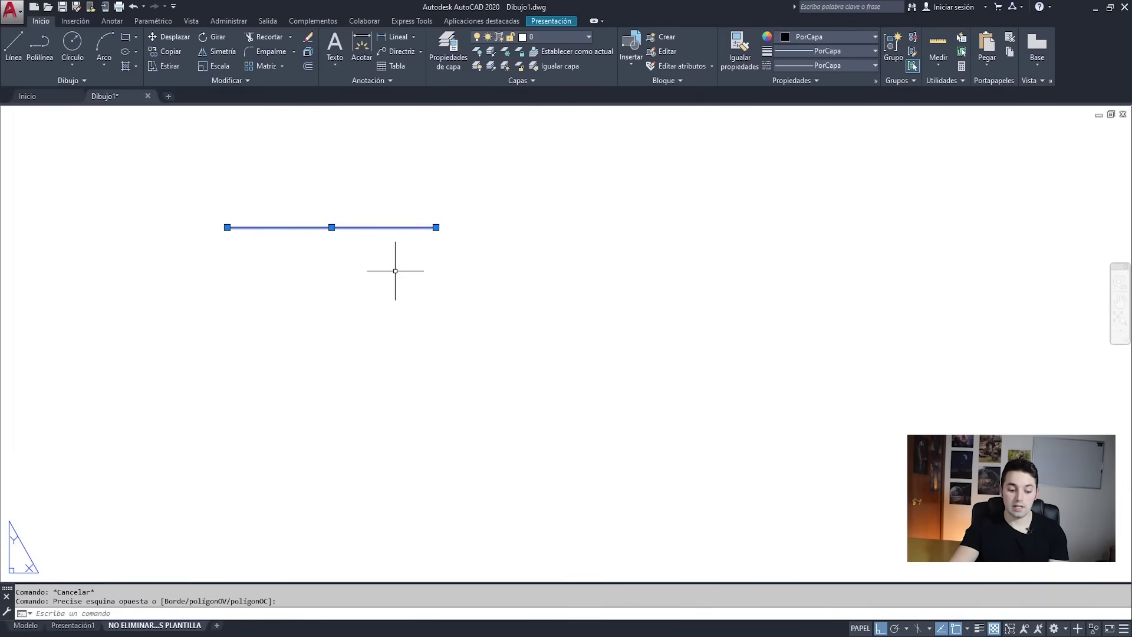
text(CP)
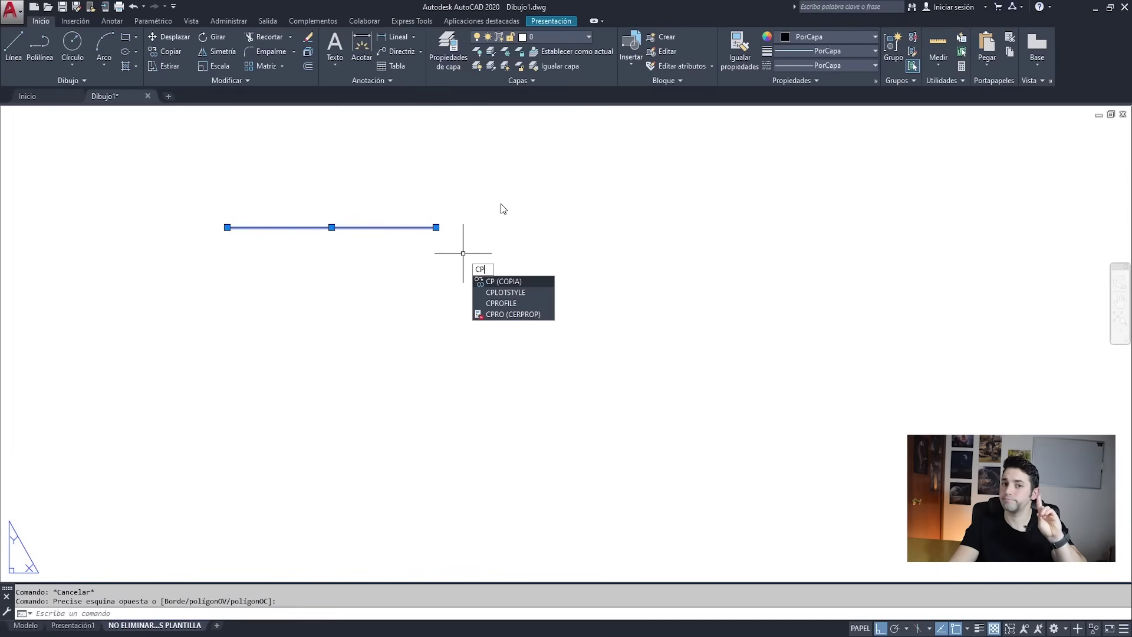
right_click(501, 203)
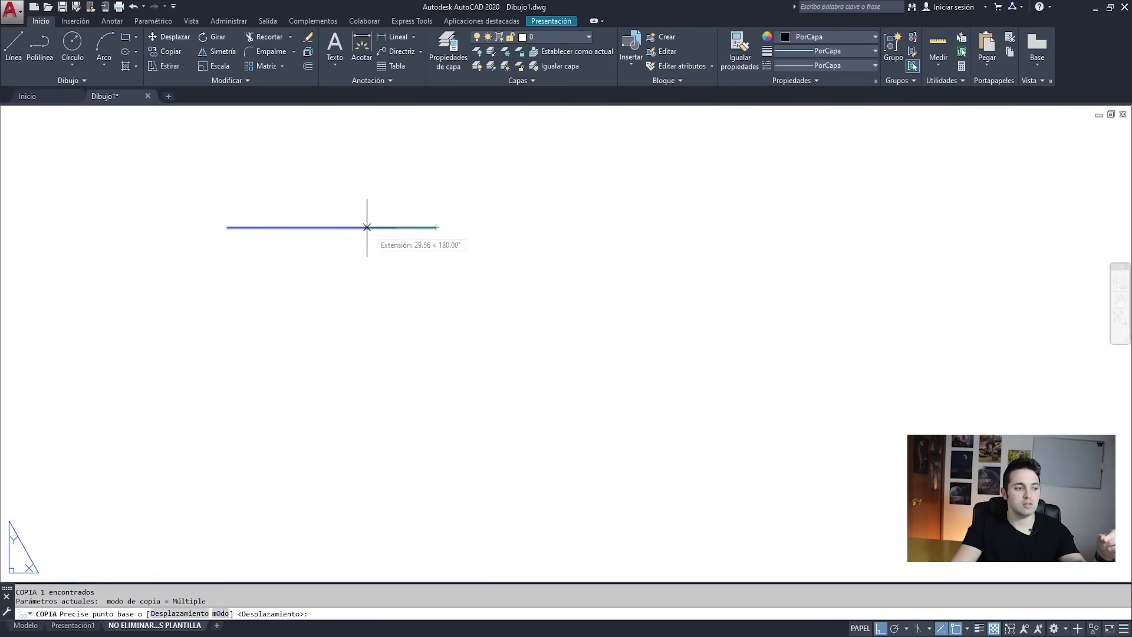
click(331, 228)
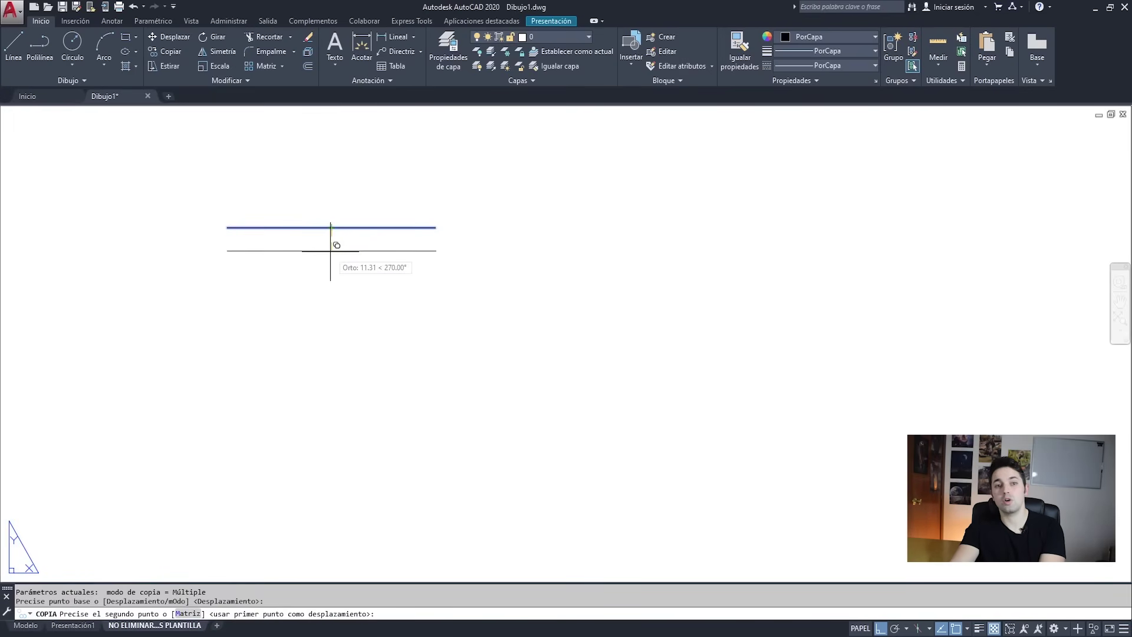
text(10)
key(Return)
key(Return)
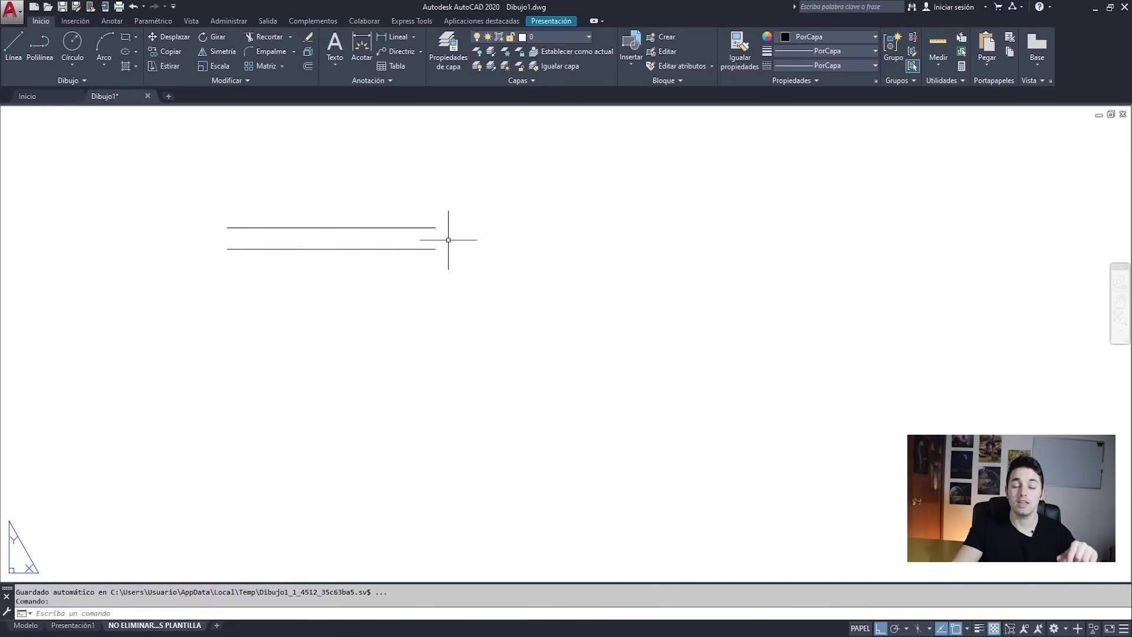
Copy the lower line repeatedly downward at even spacing to make seven lines
click(440, 239)
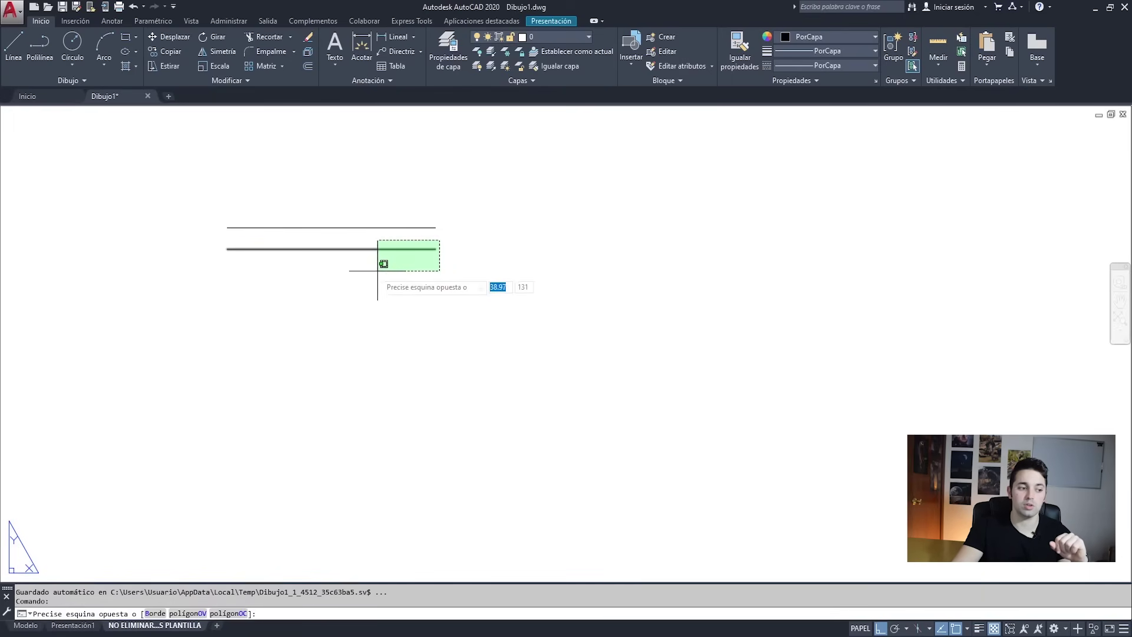
click(176, 278)
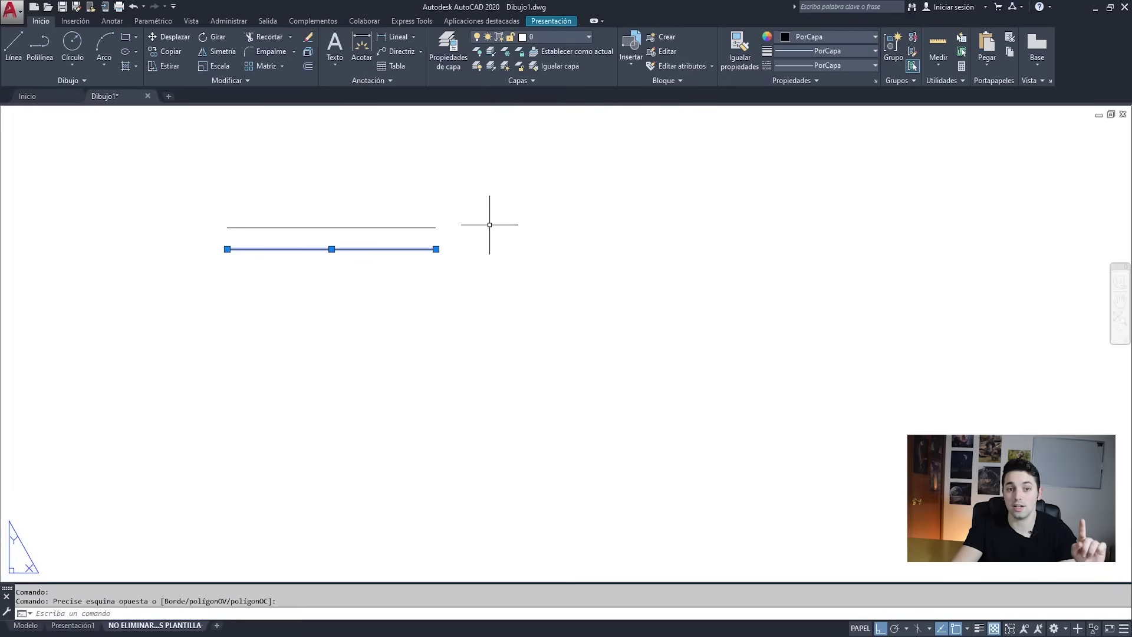
text(co)
key(Return)
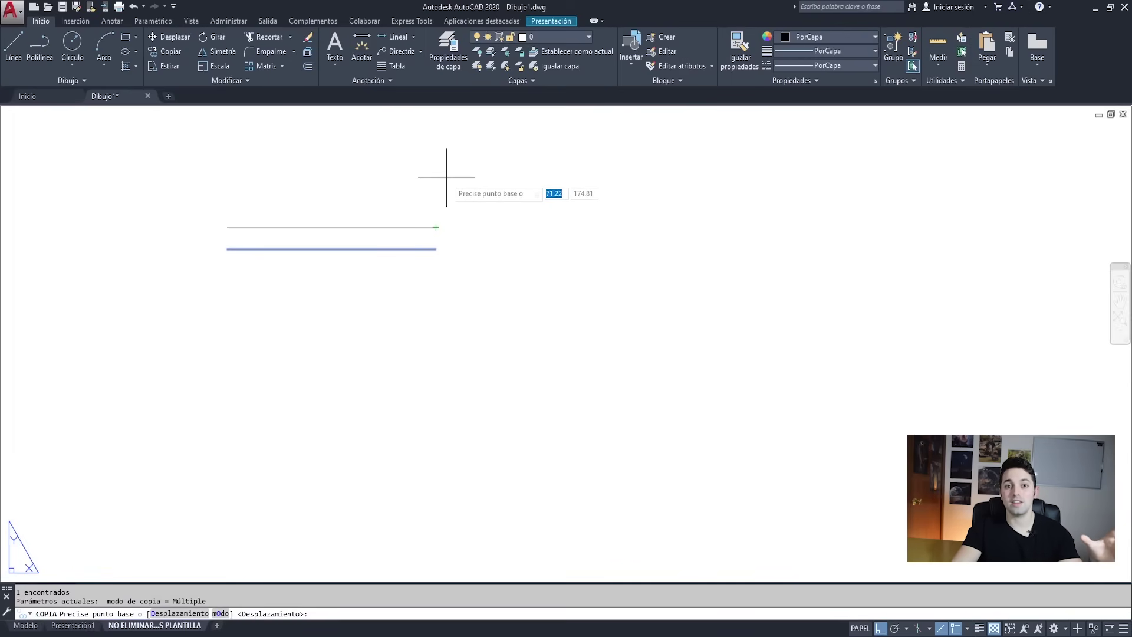
click(331, 227)
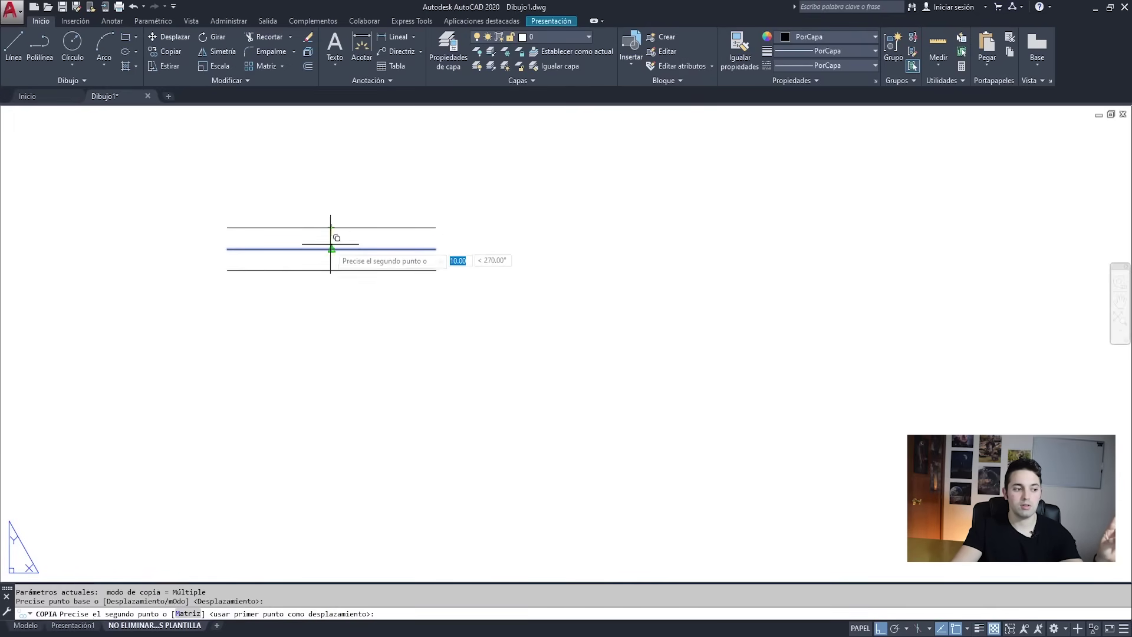
click(332, 249)
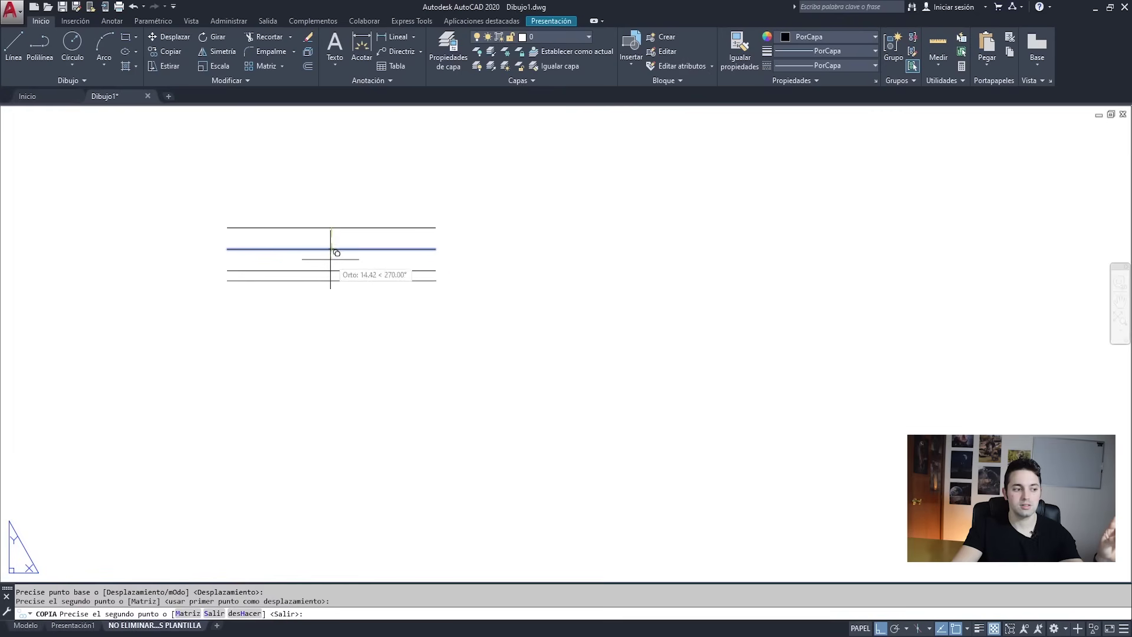
click(332, 264)
click(332, 289)
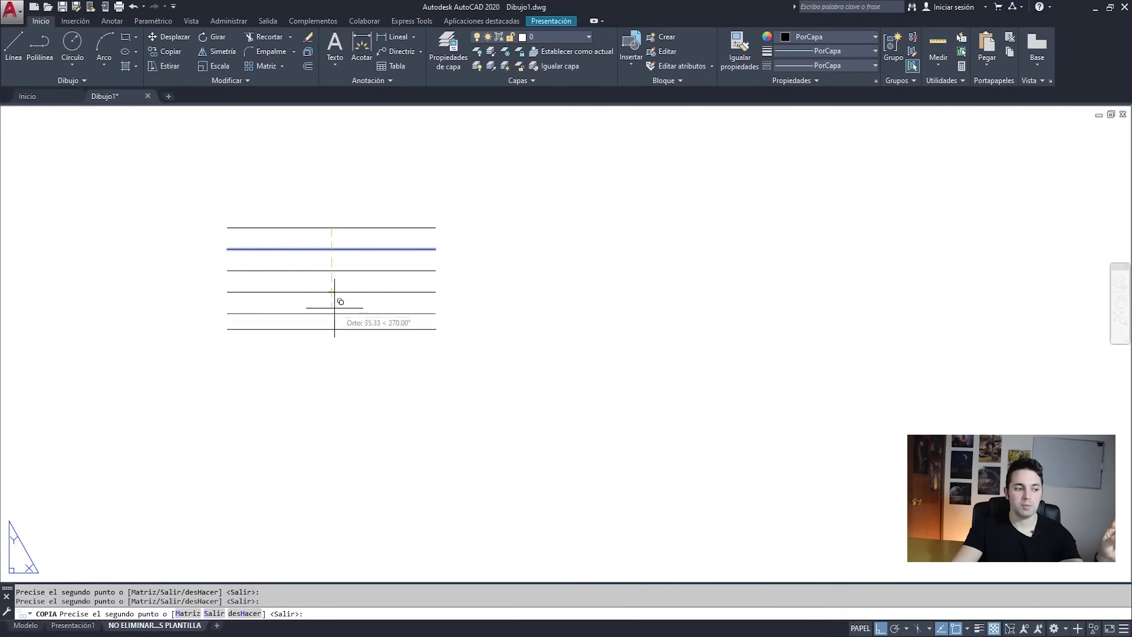
click(338, 328)
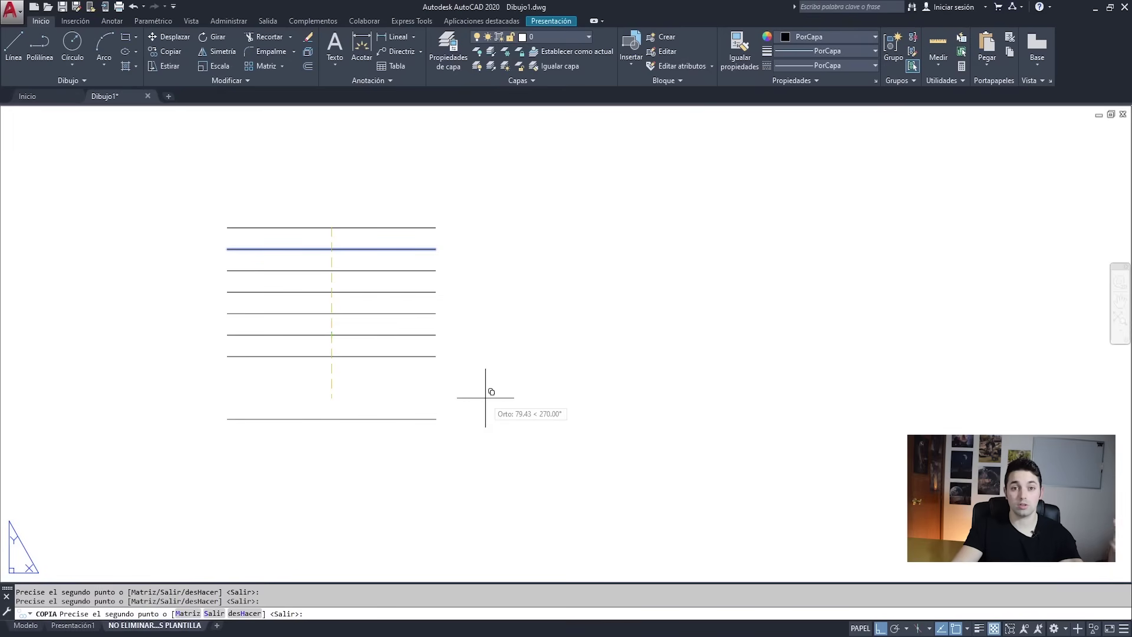
key(Escape)
key(Escape)
key(Escape)
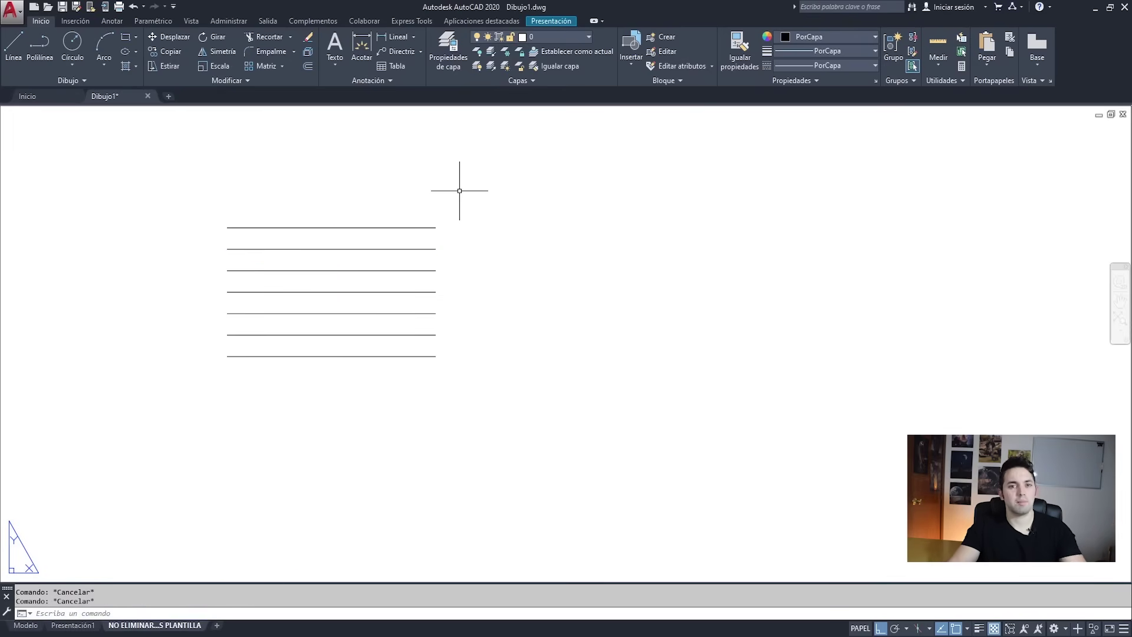
Assign the top line to its layer and the second line to _CARPINTERÍA
click(459, 190)
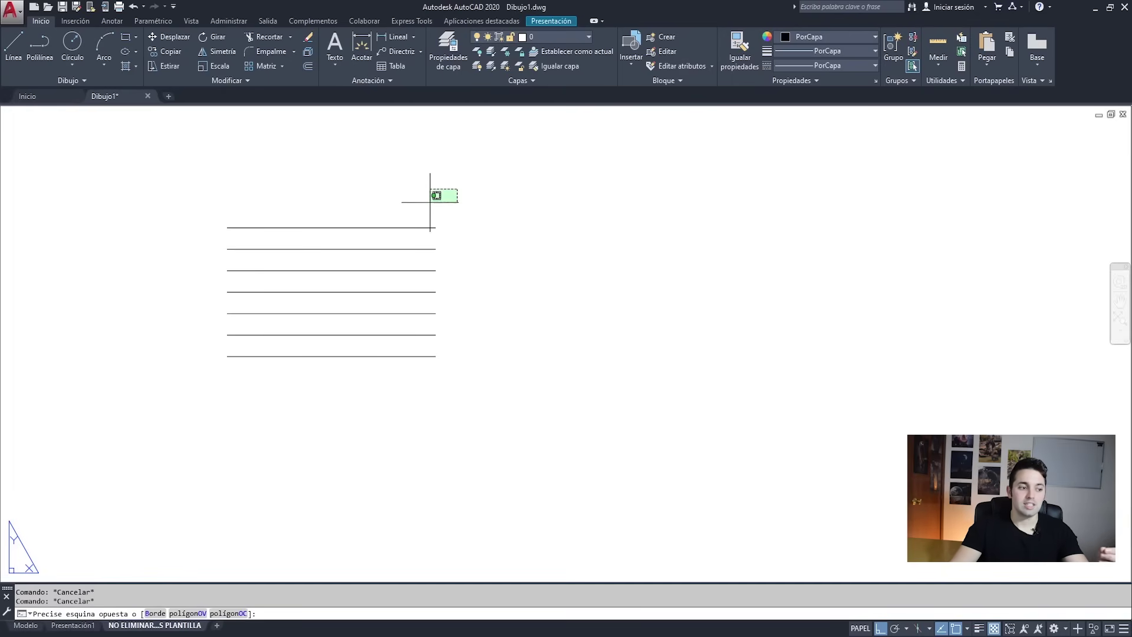
click(378, 231)
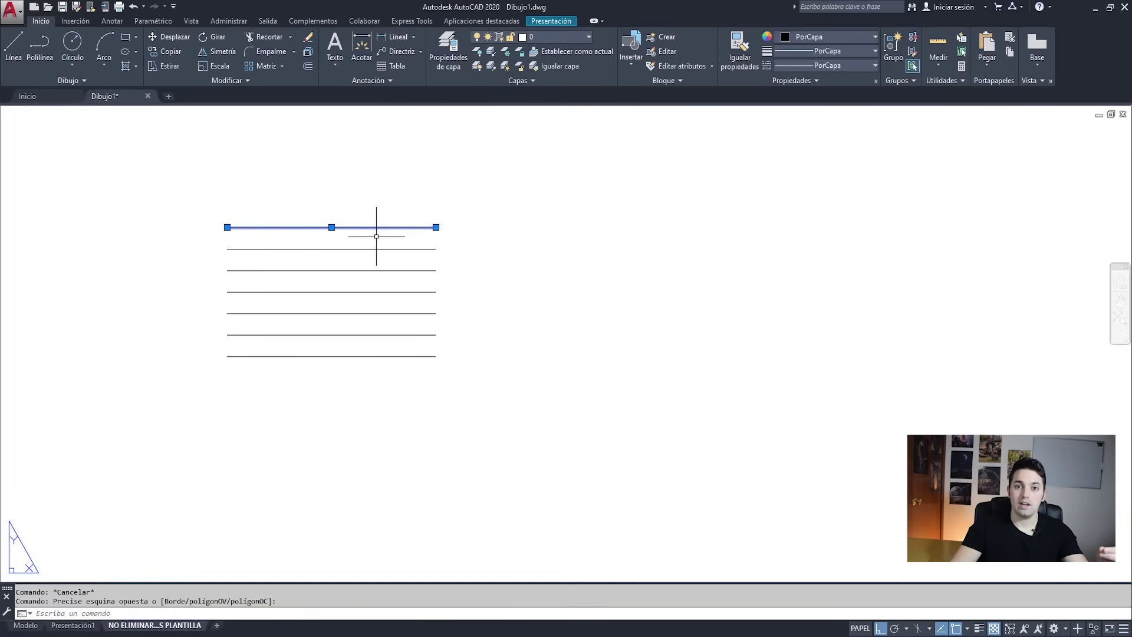
click(588, 36)
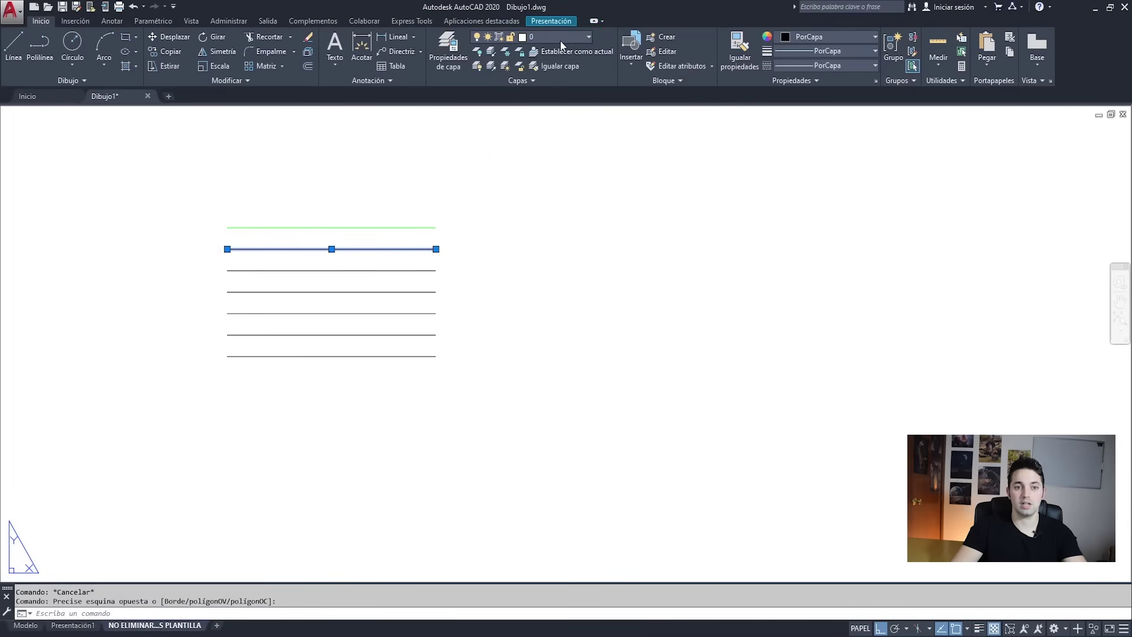
click(560, 38)
click(547, 66)
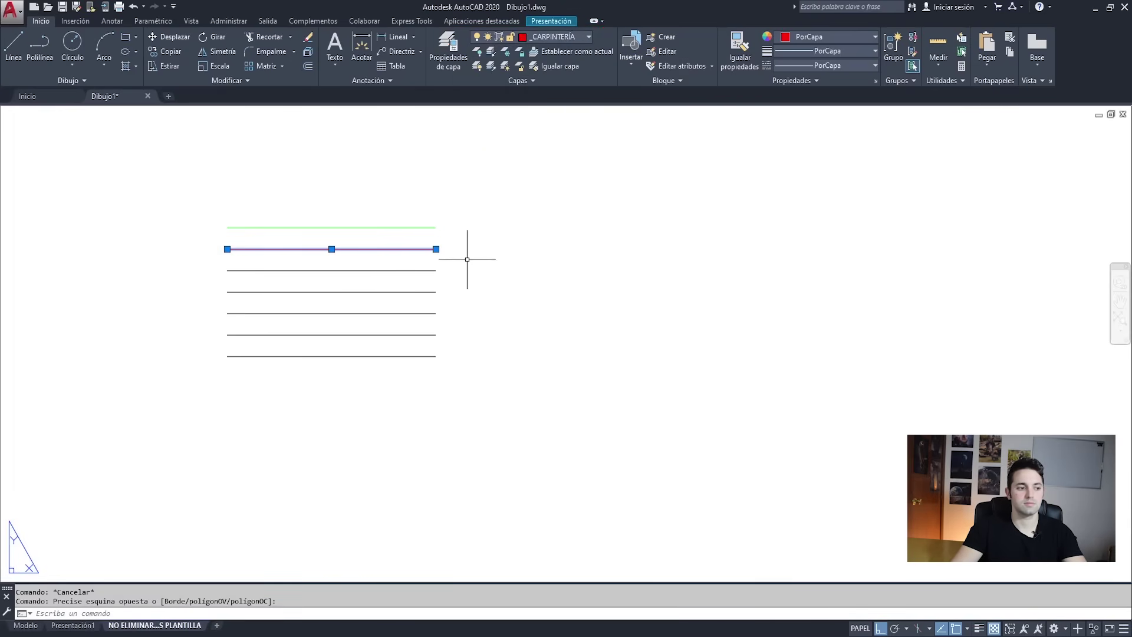
key(Escape)
Put the third sample line on the dashed _DISCONTÍNUA layer
click(424, 271)
click(556, 40)
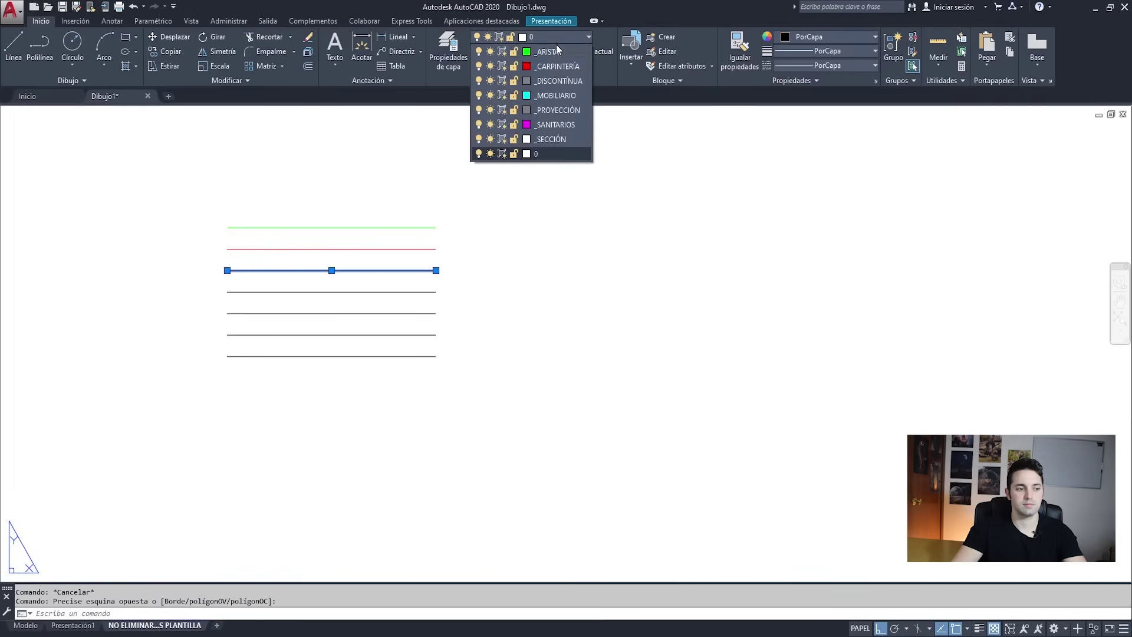
click(557, 77)
click(431, 291)
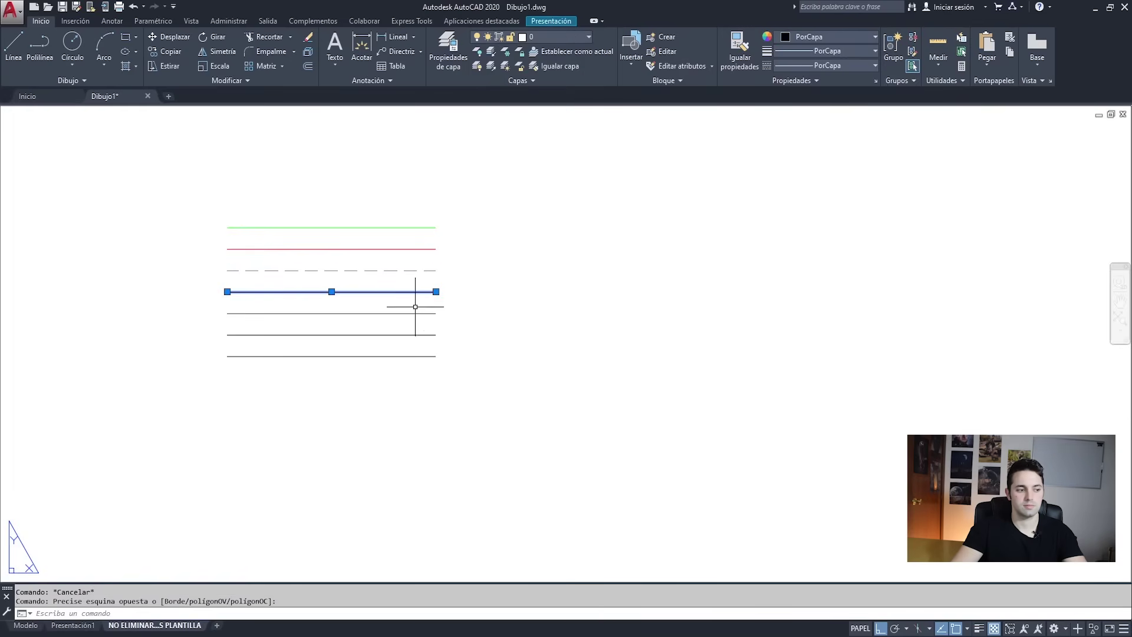
key(Escape)
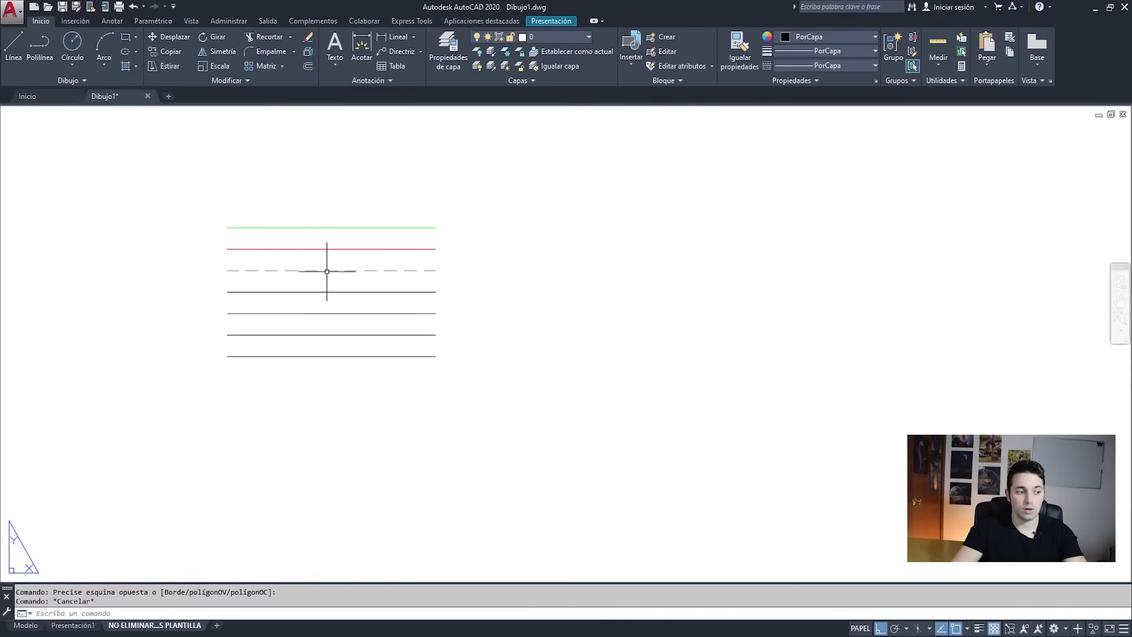
click(326, 271)
key(Escape)
Put the remaining lines on _MOBILIARIO, _PROYECCIÓN and _SANITARIOS, then make layer 0 current
click(393, 279)
click(388, 305)
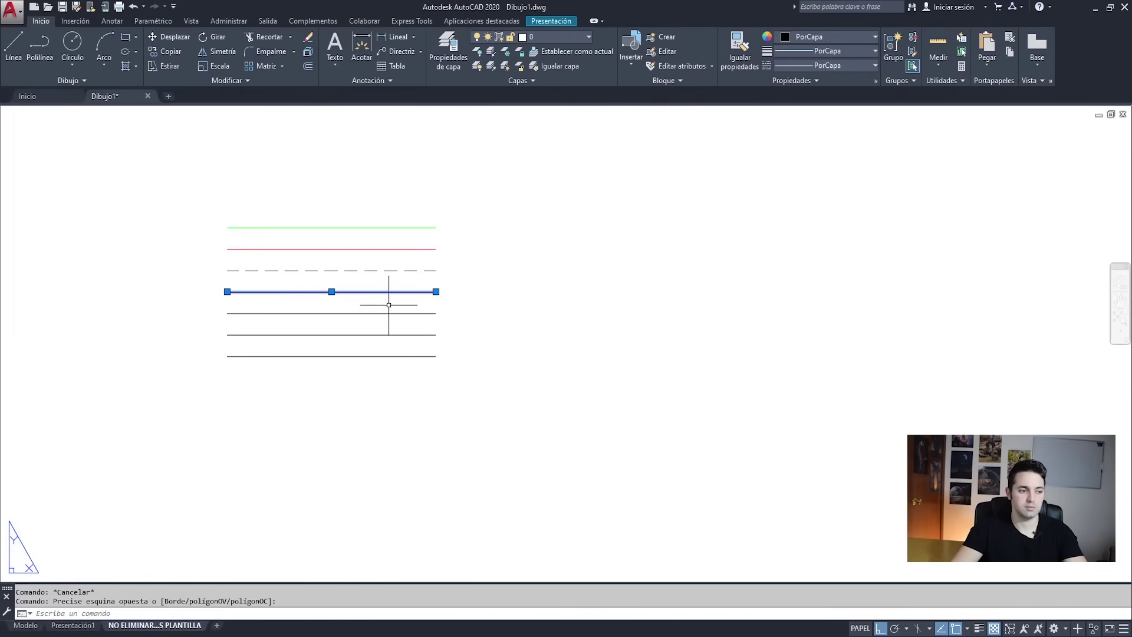
click(413, 313)
click(557, 37)
click(557, 104)
click(412, 334)
key(Escape)
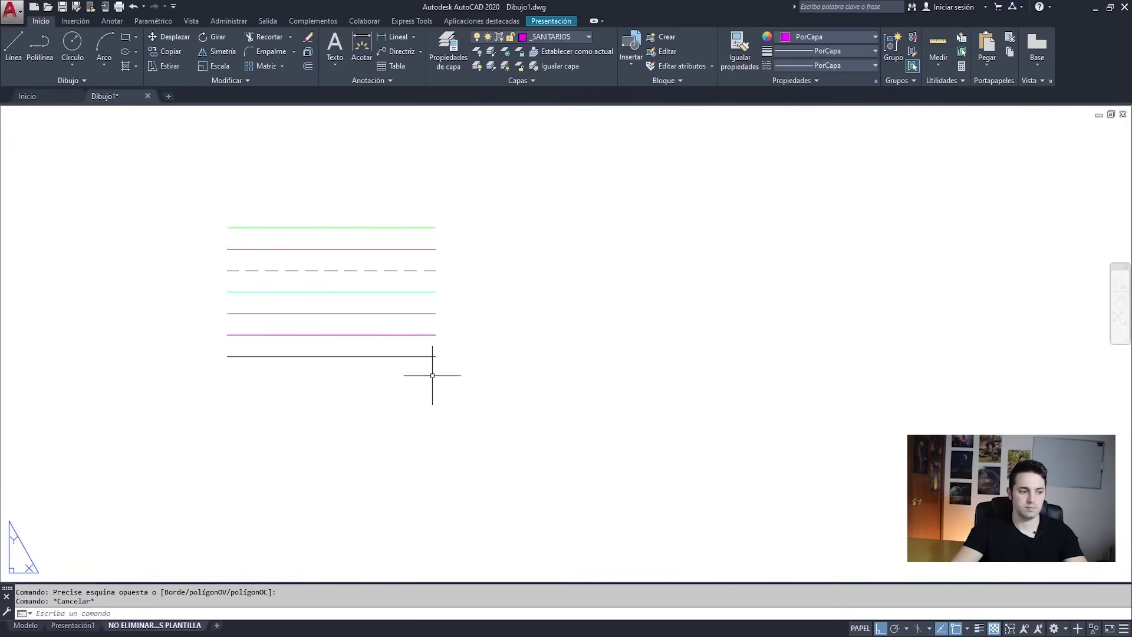
click(557, 36)
click(559, 137)
text(REC)
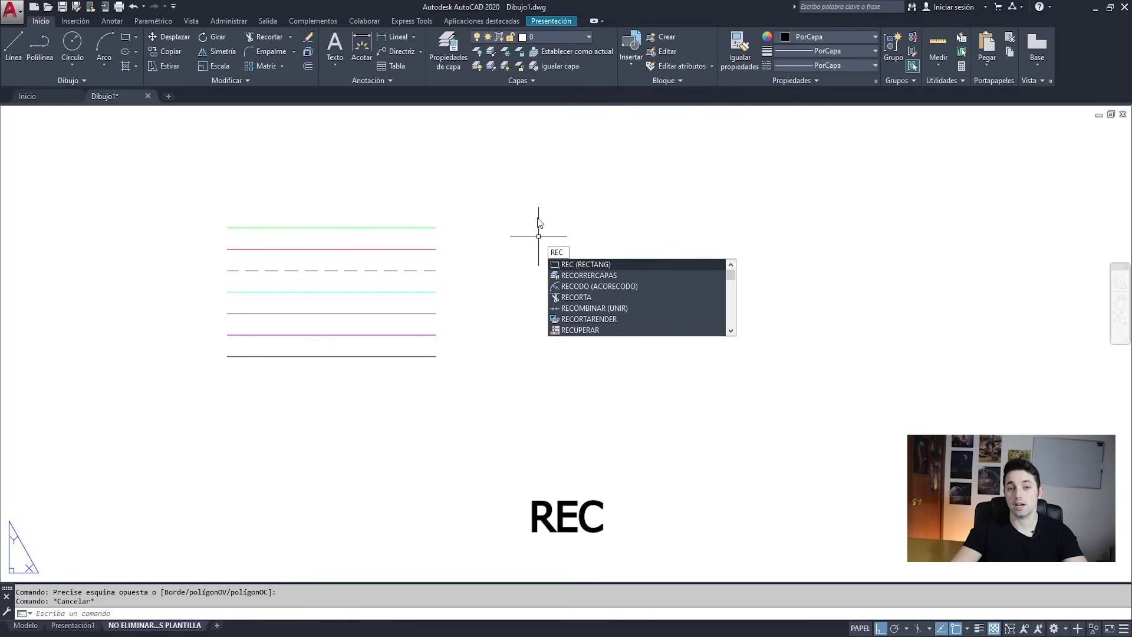
Draw a rectangle around the seven coloured sample lines to frame them
key(Return)
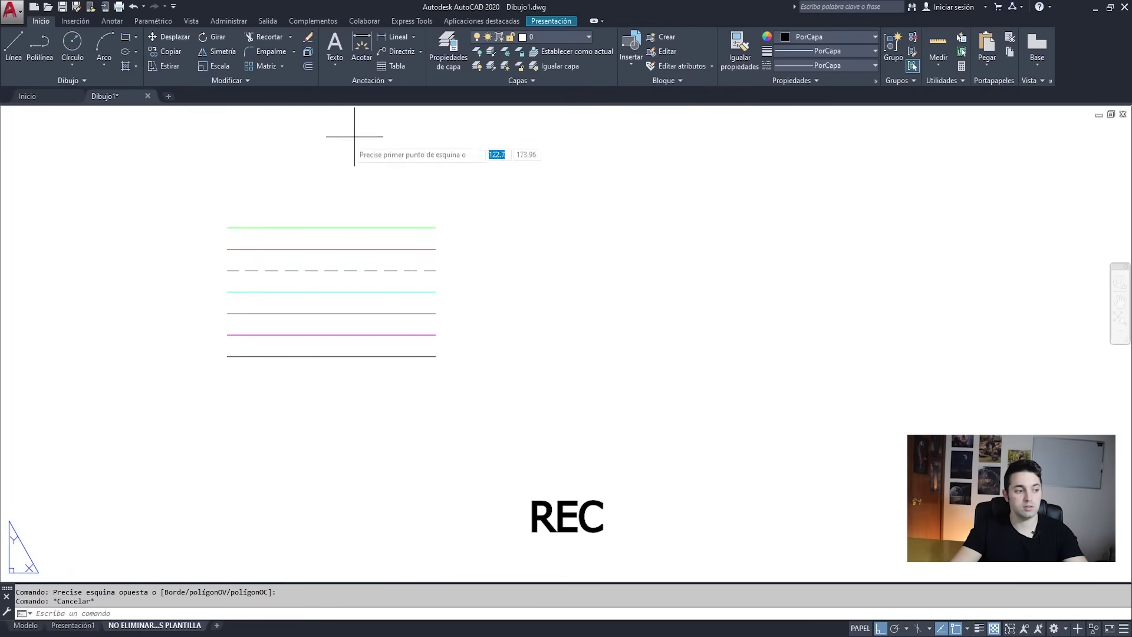
click(197, 193)
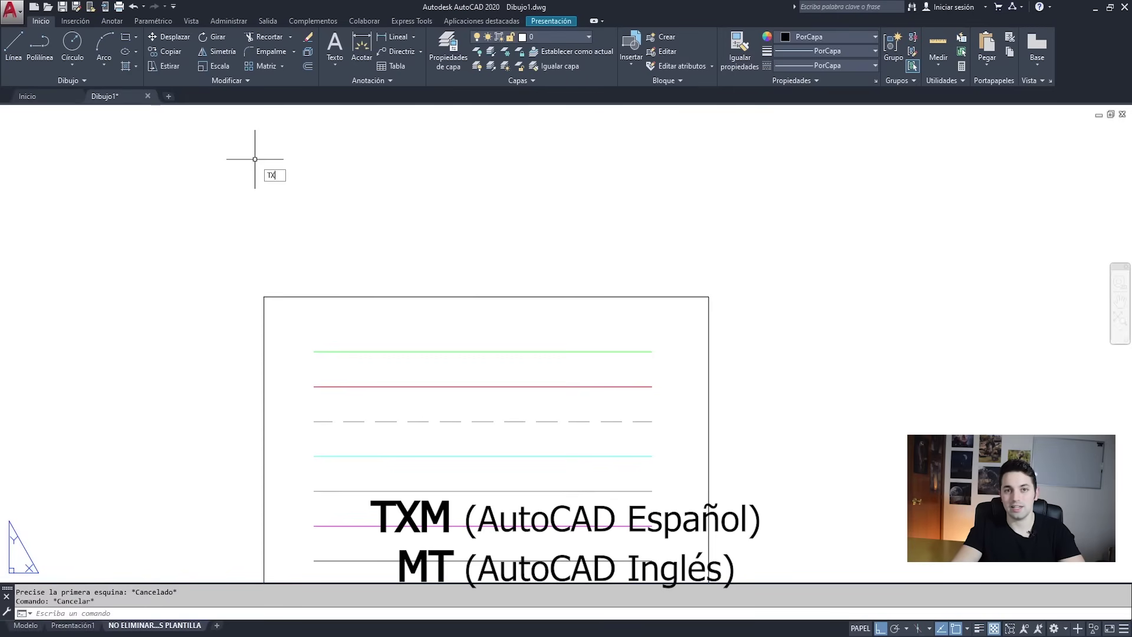
Write CAPAS as 2.5-high multiline text in a box above the frame
text(M)
key(Return)
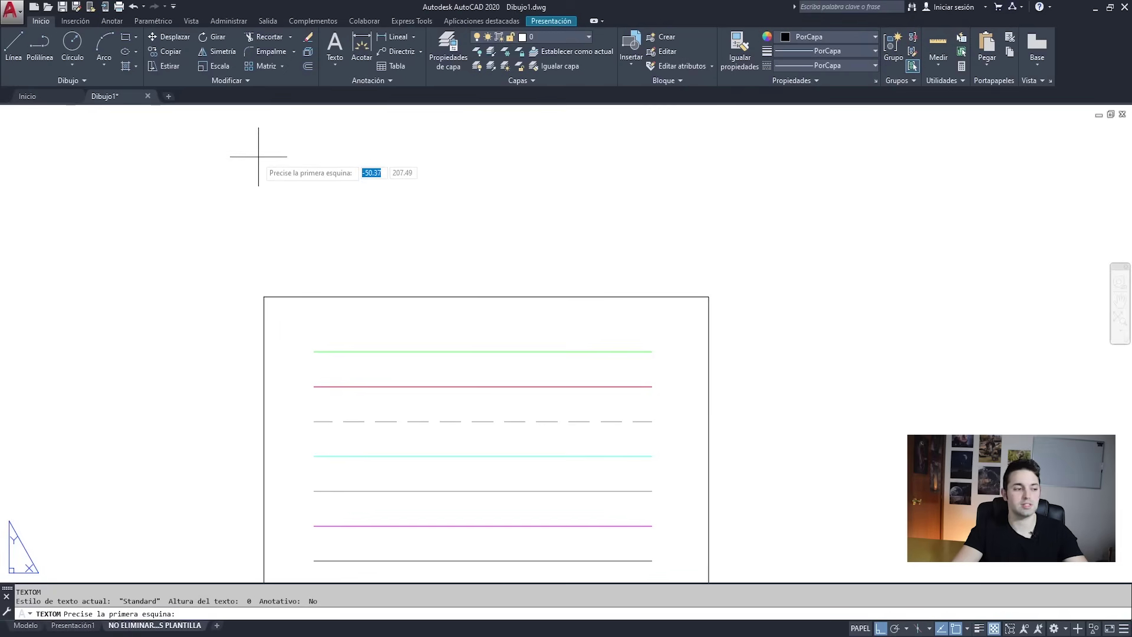
click(256, 155)
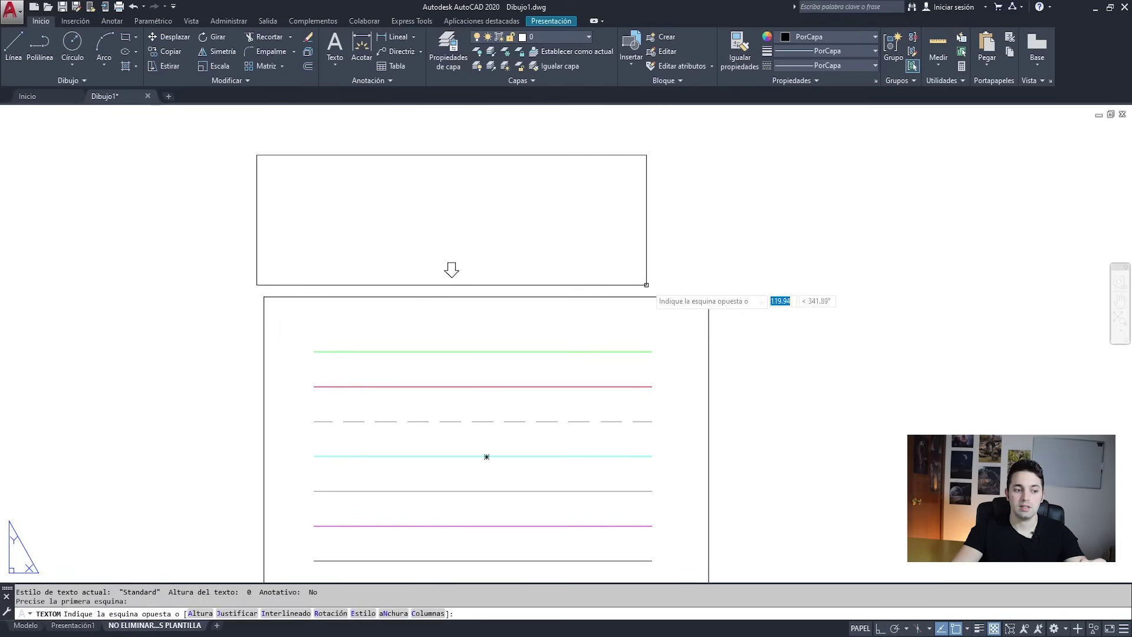
click(647, 285)
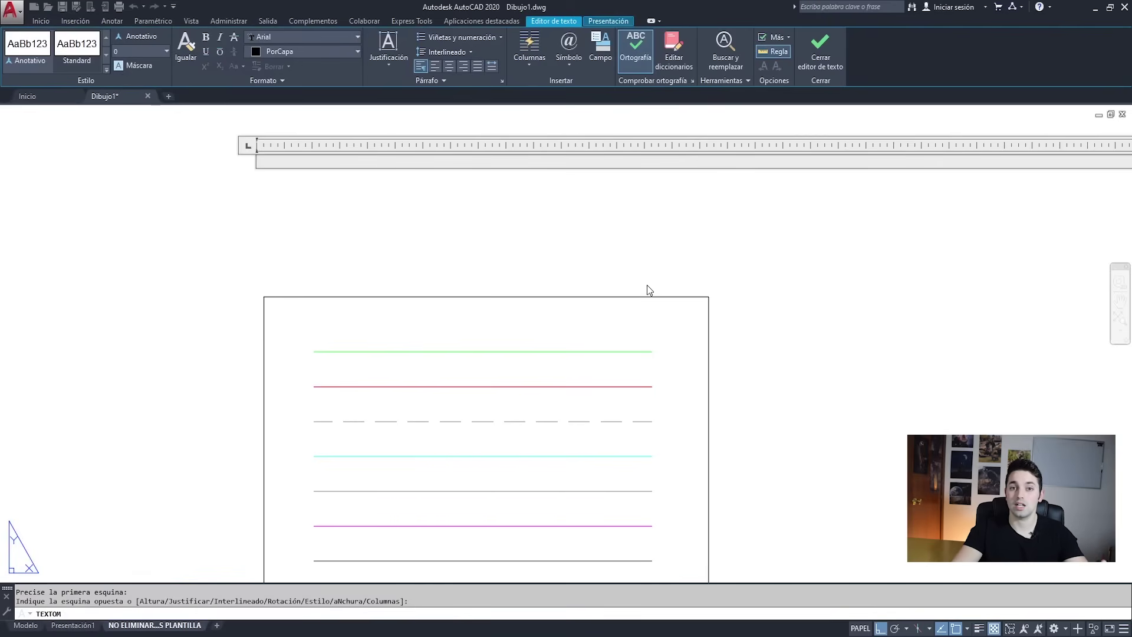
click(165, 51)
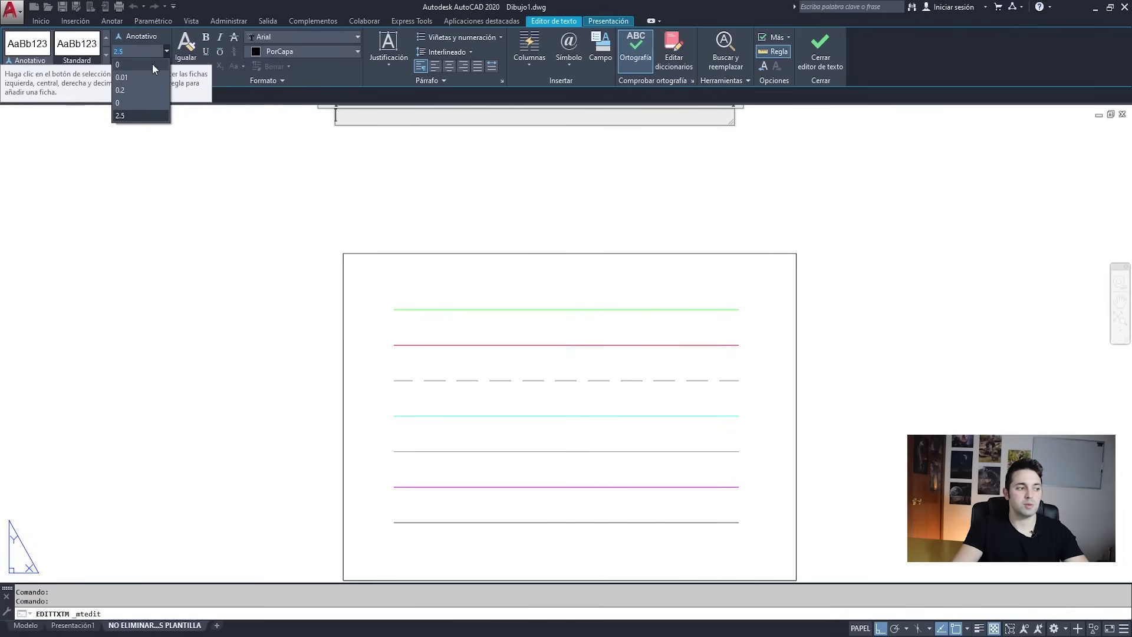
click(350, 107)
text(CAPA)
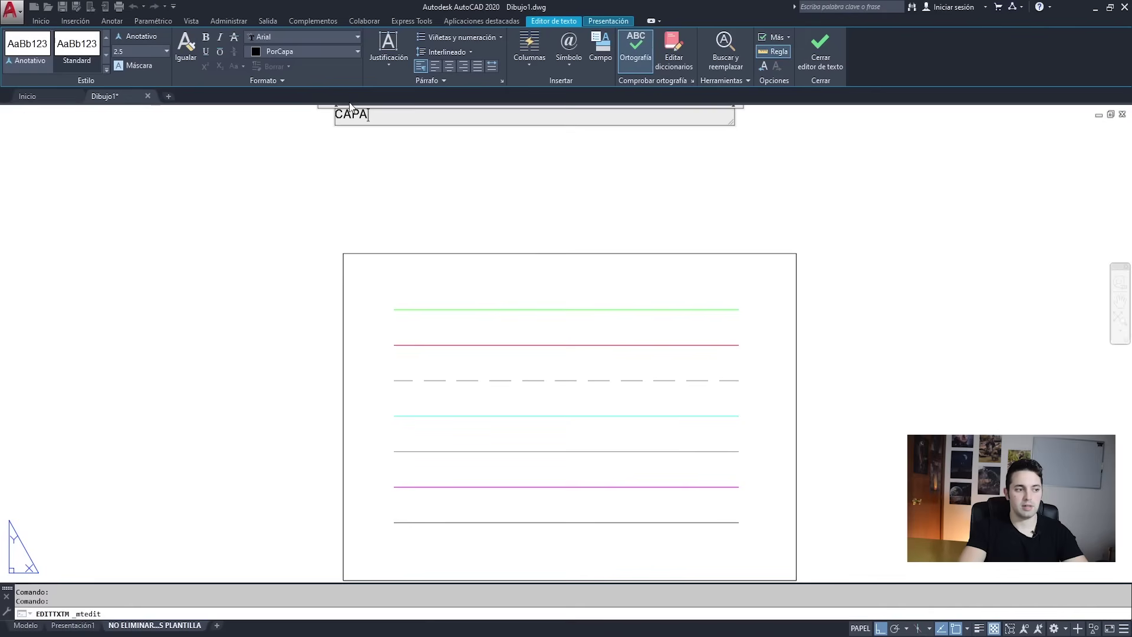
text(S)
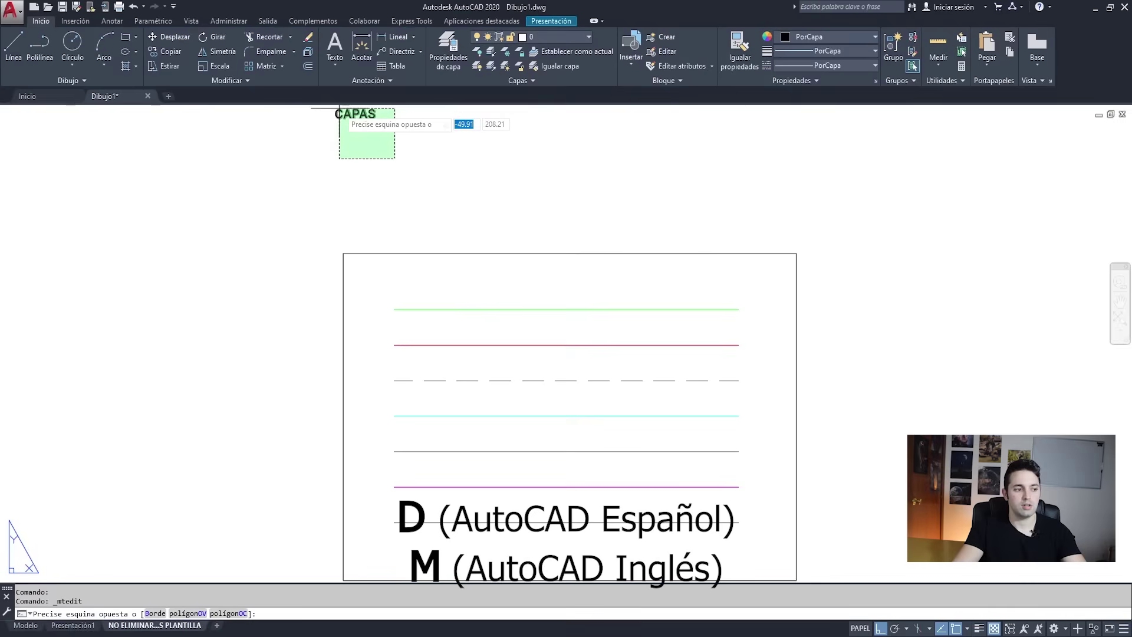
click(337, 191)
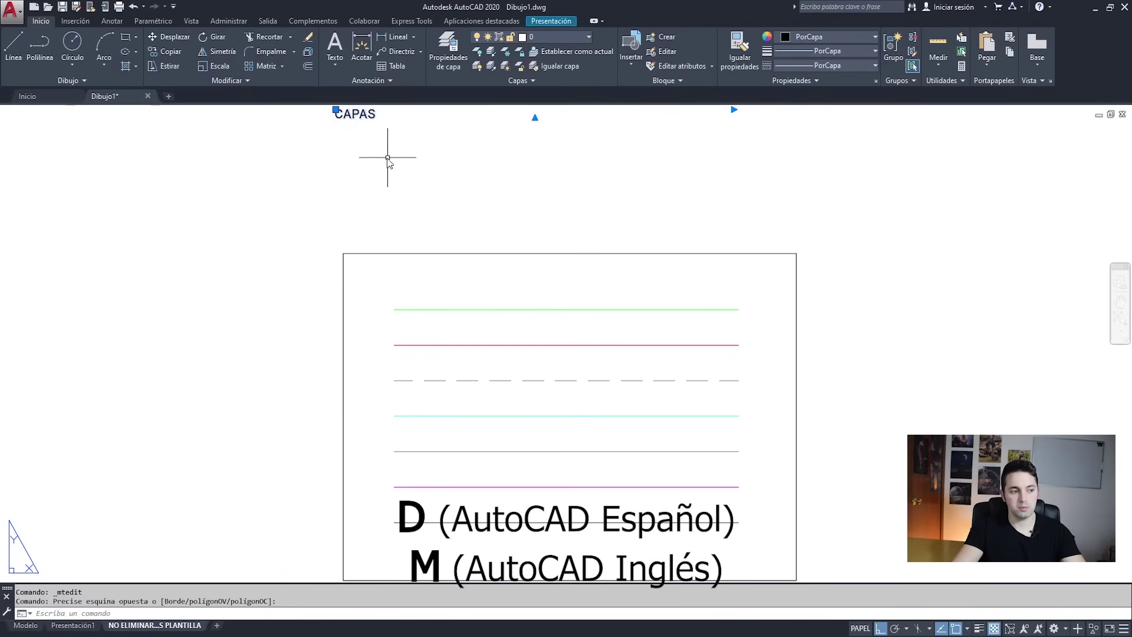
Move the CAPAS heading into the frame's top-left corner with OSNAP and Ortho turned off
text(D)
key(Return)
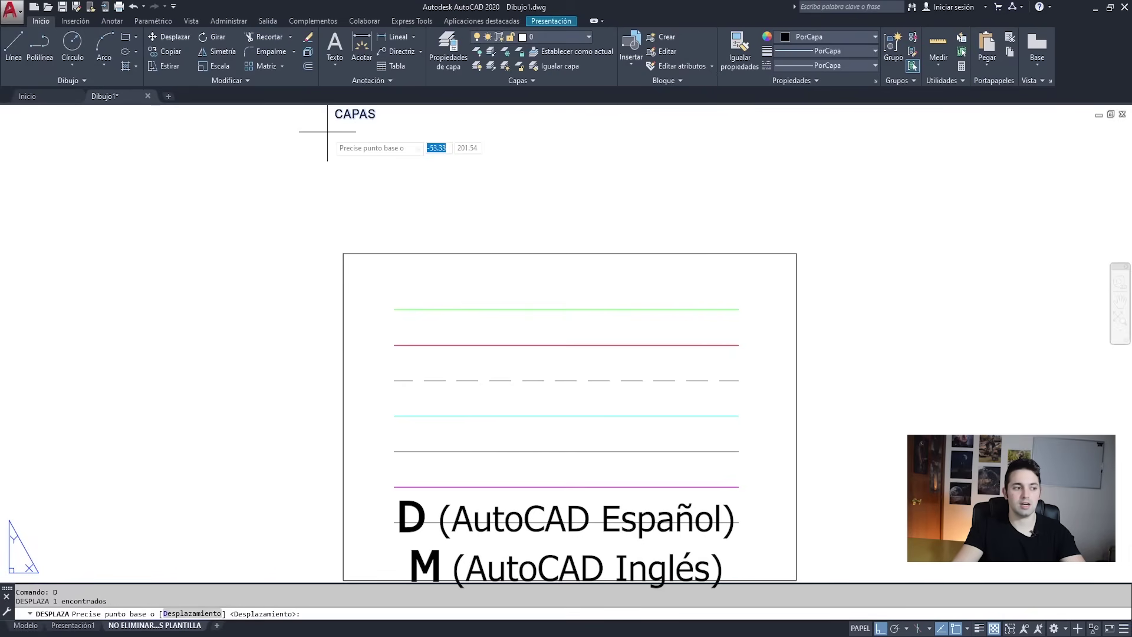
click(336, 117)
scroll(341, 227, up, 2)
scroll(342, 223, down, 1)
scroll(353, 258, down, 1)
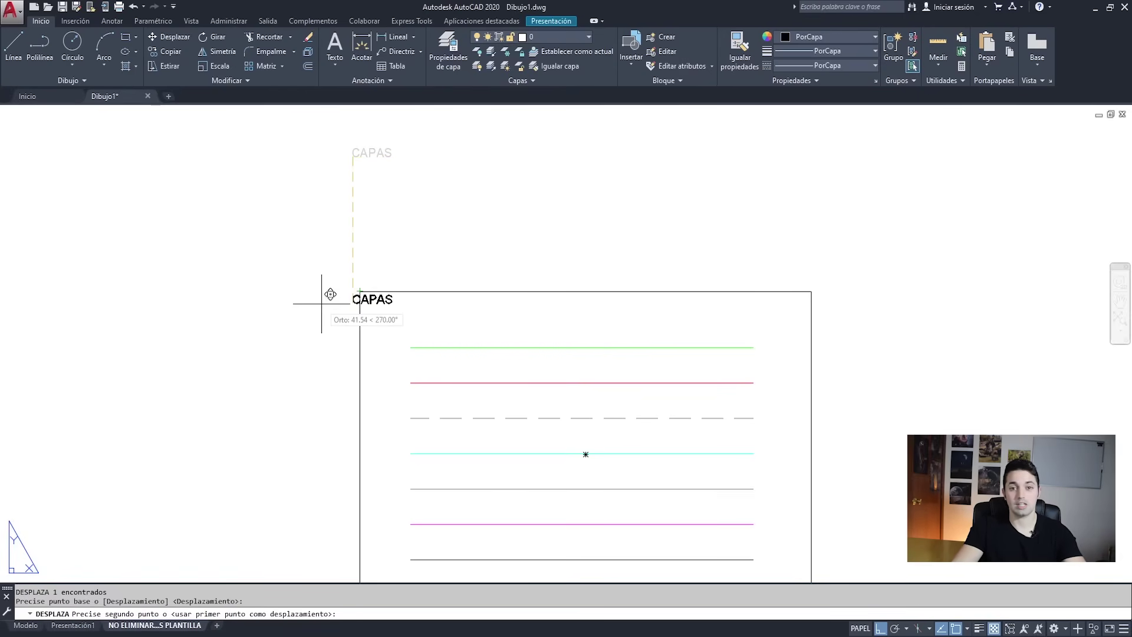
key(F3)
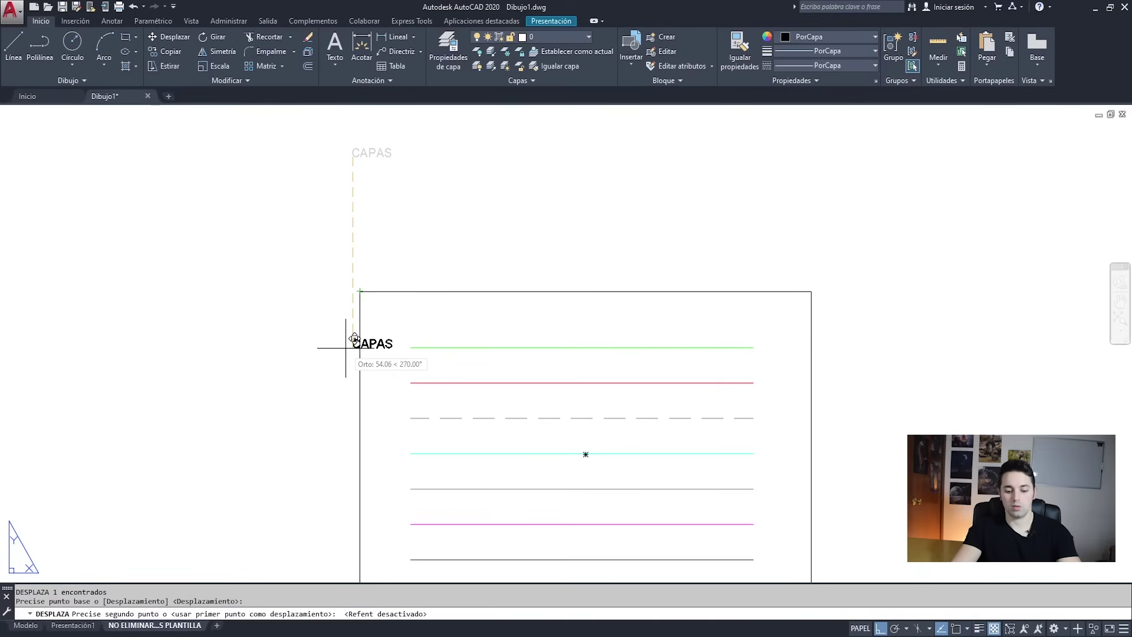
key(F8)
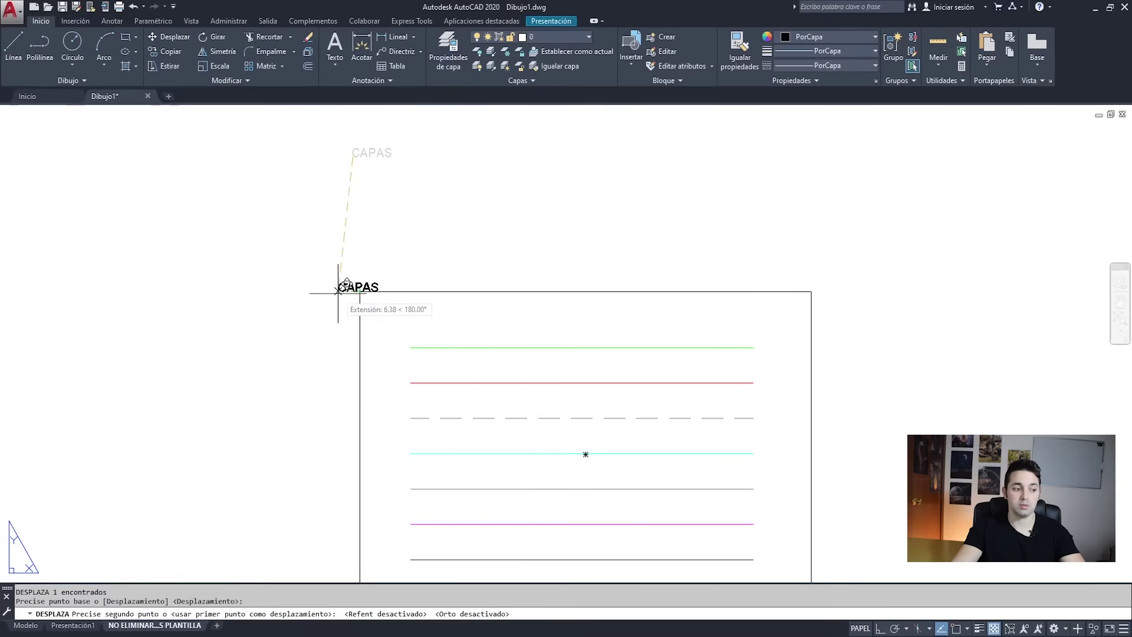
click(406, 318)
scroll(423, 269, down, 4)
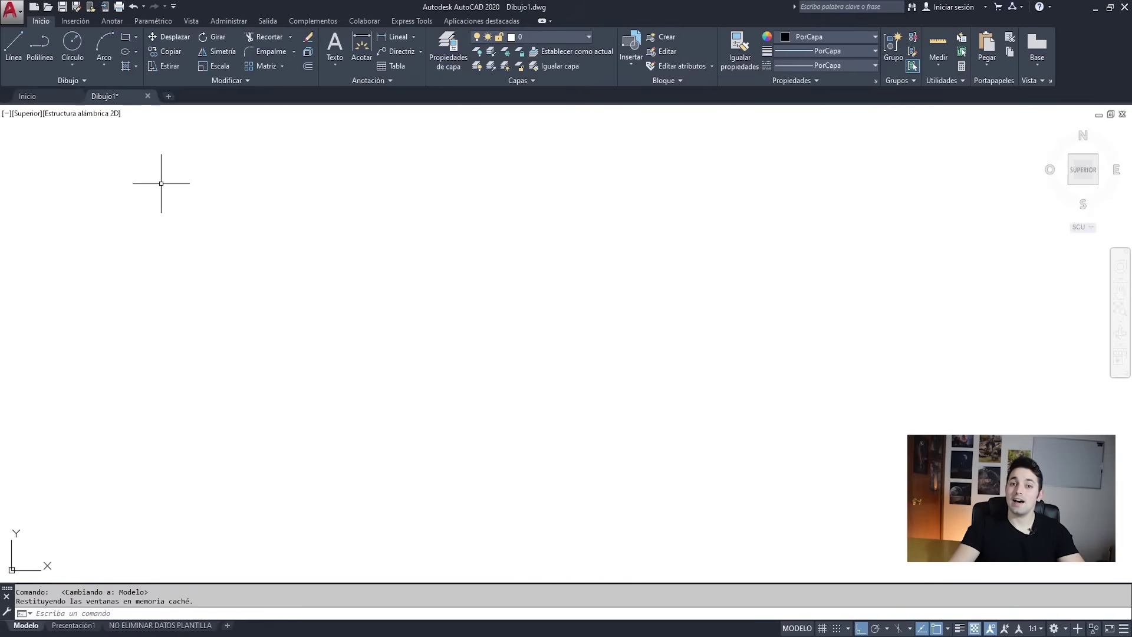
Save as drawing template CursoAutoCADNivelBásico.dwt, saving all layers as reconciled
click(12, 12)
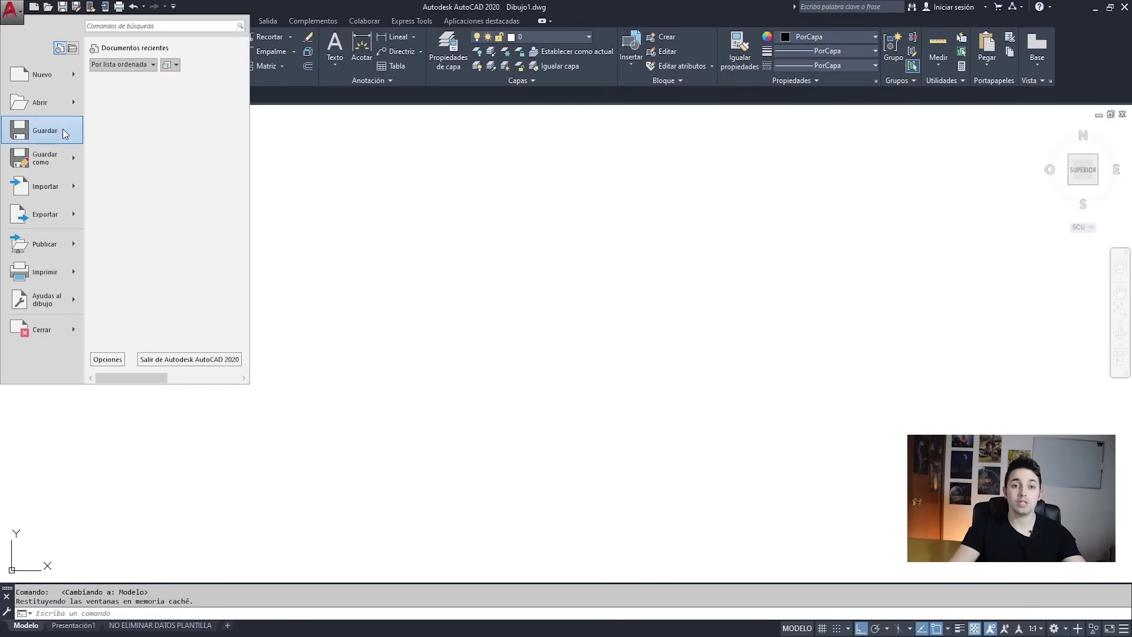
mouse_move(72, 158)
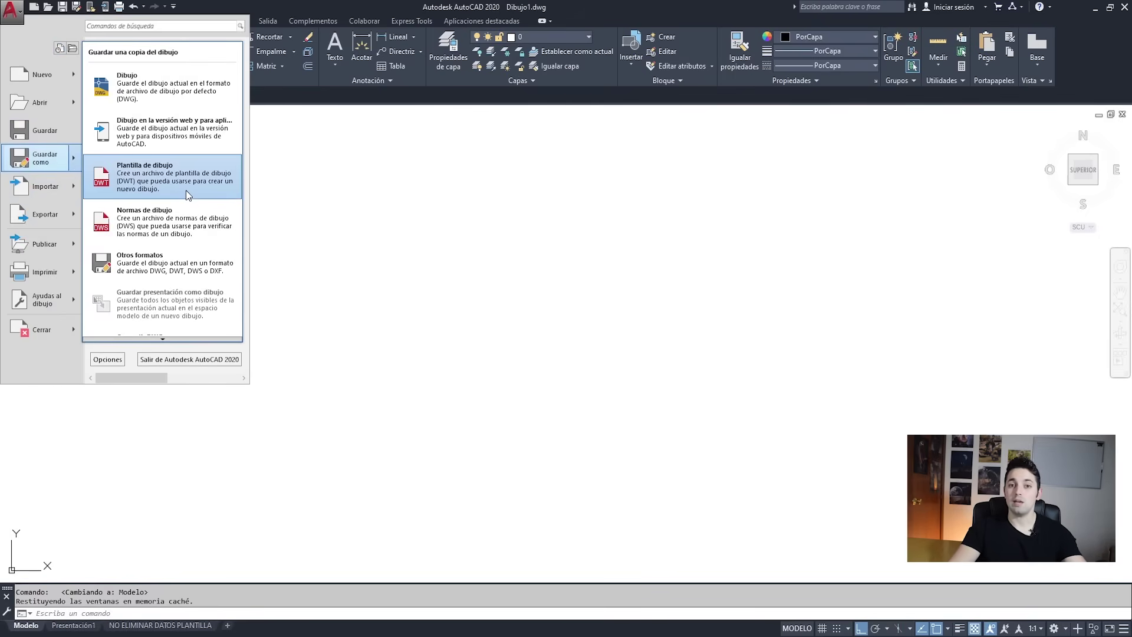
click(186, 190)
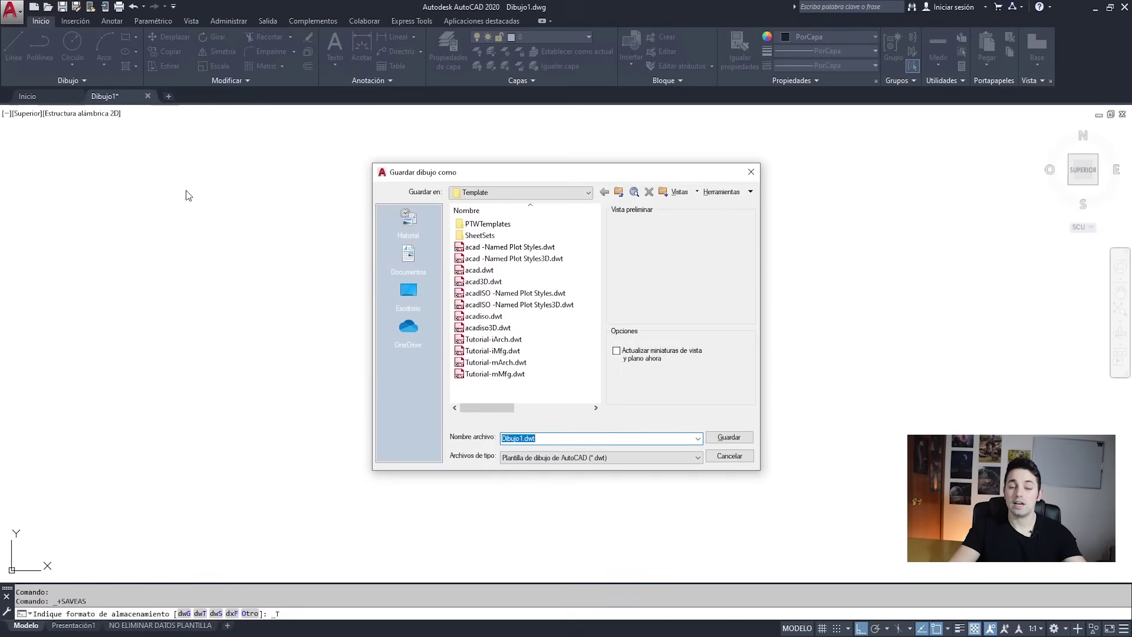
text(CursoAutoCADNivelBásico)
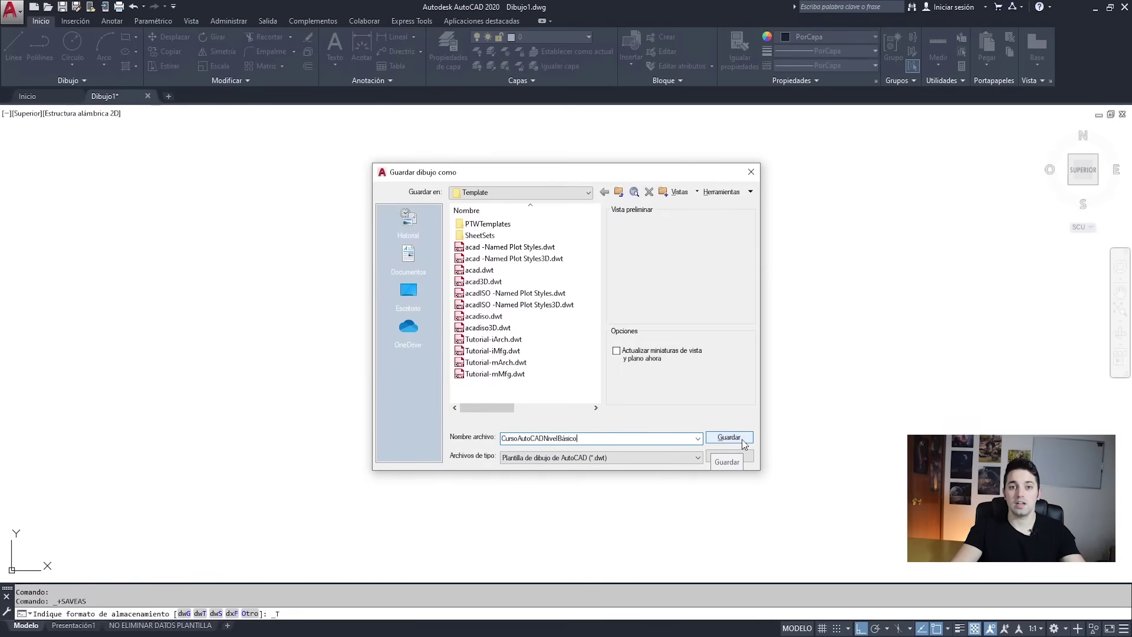
click(742, 440)
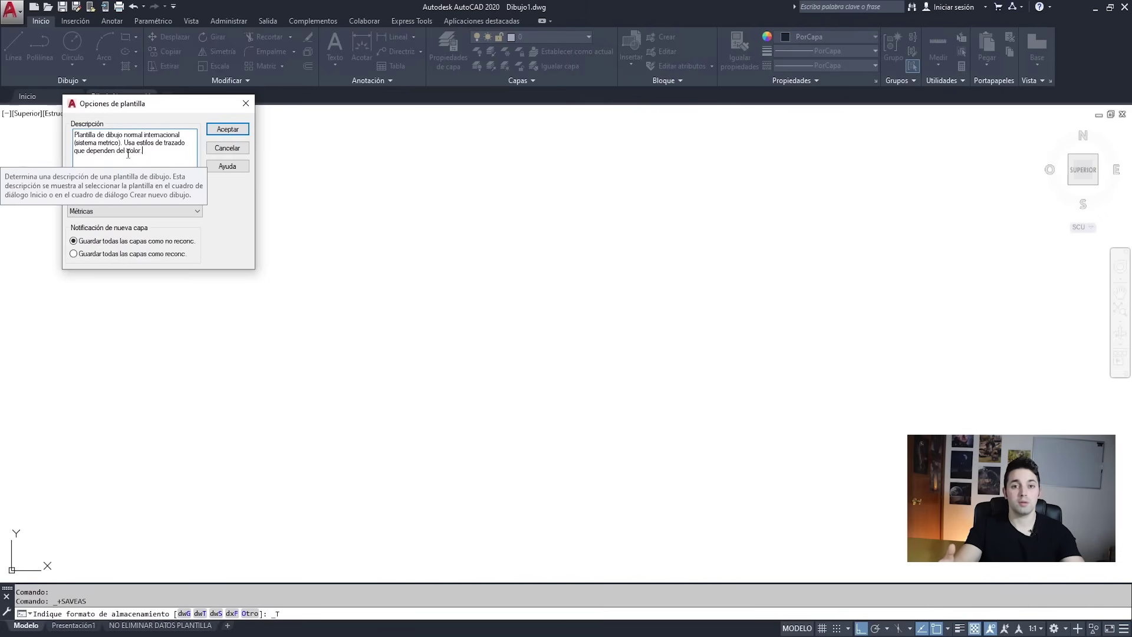
click(142, 253)
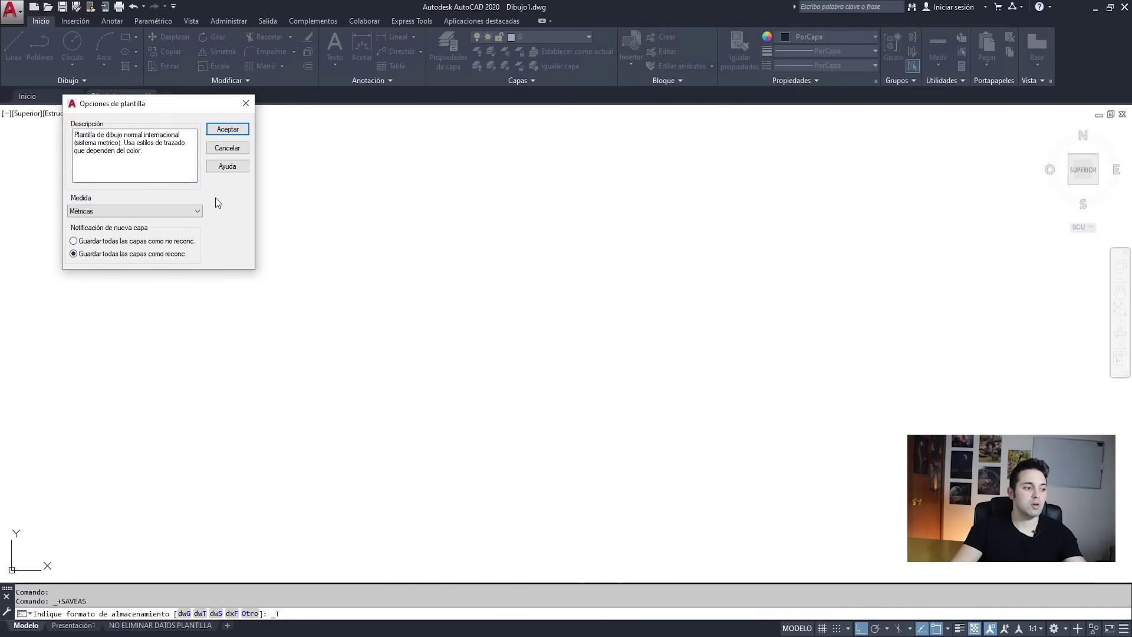
click(228, 129)
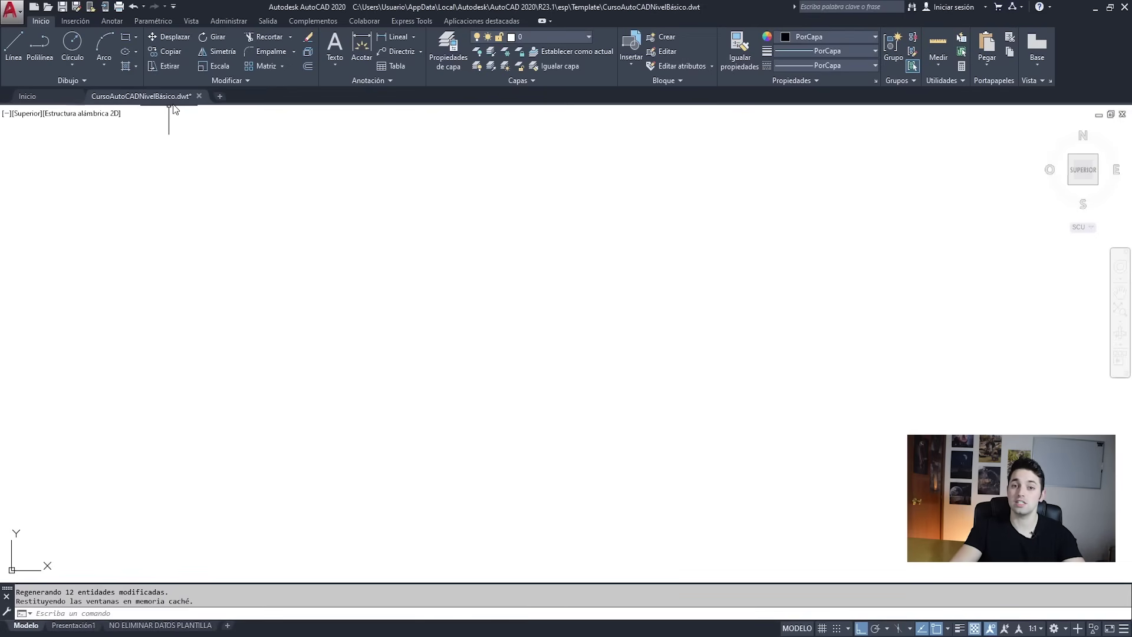
Start a new blank drawing, Dibujo3, from the + drawing tab
click(219, 96)
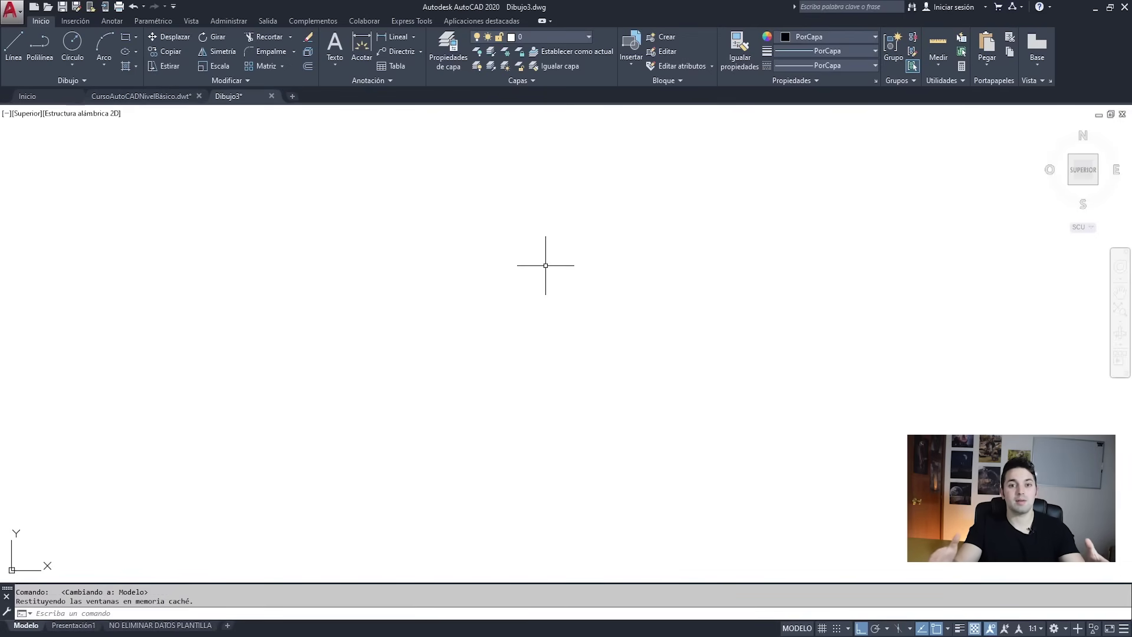